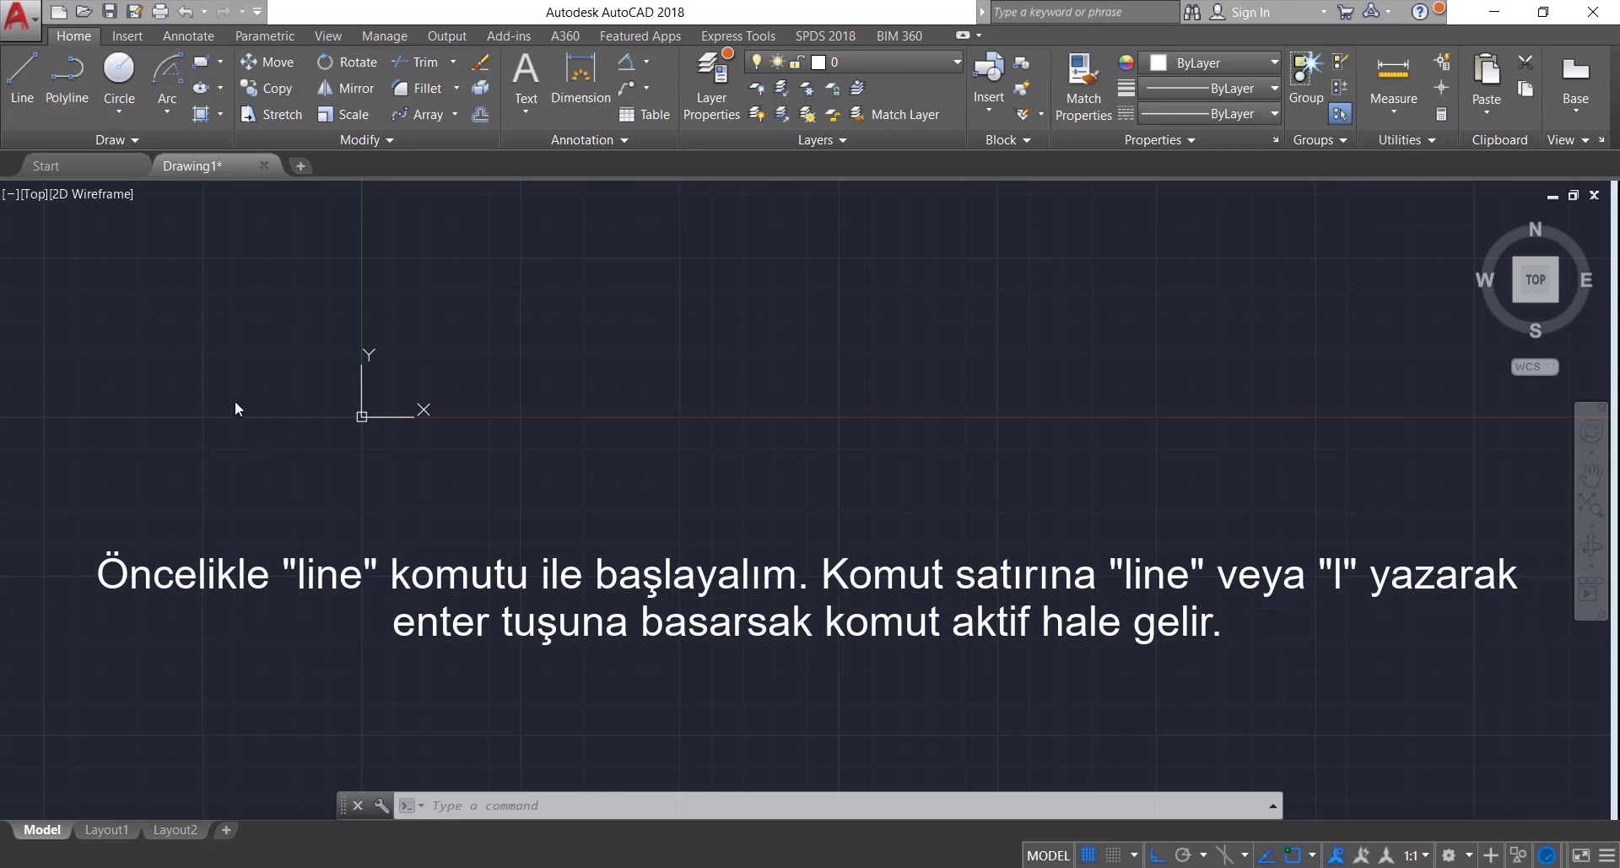
# Draw a horizontal line from the origin (0,0) to the point 250,0 with ortho mode on.
pyautogui.write('li')
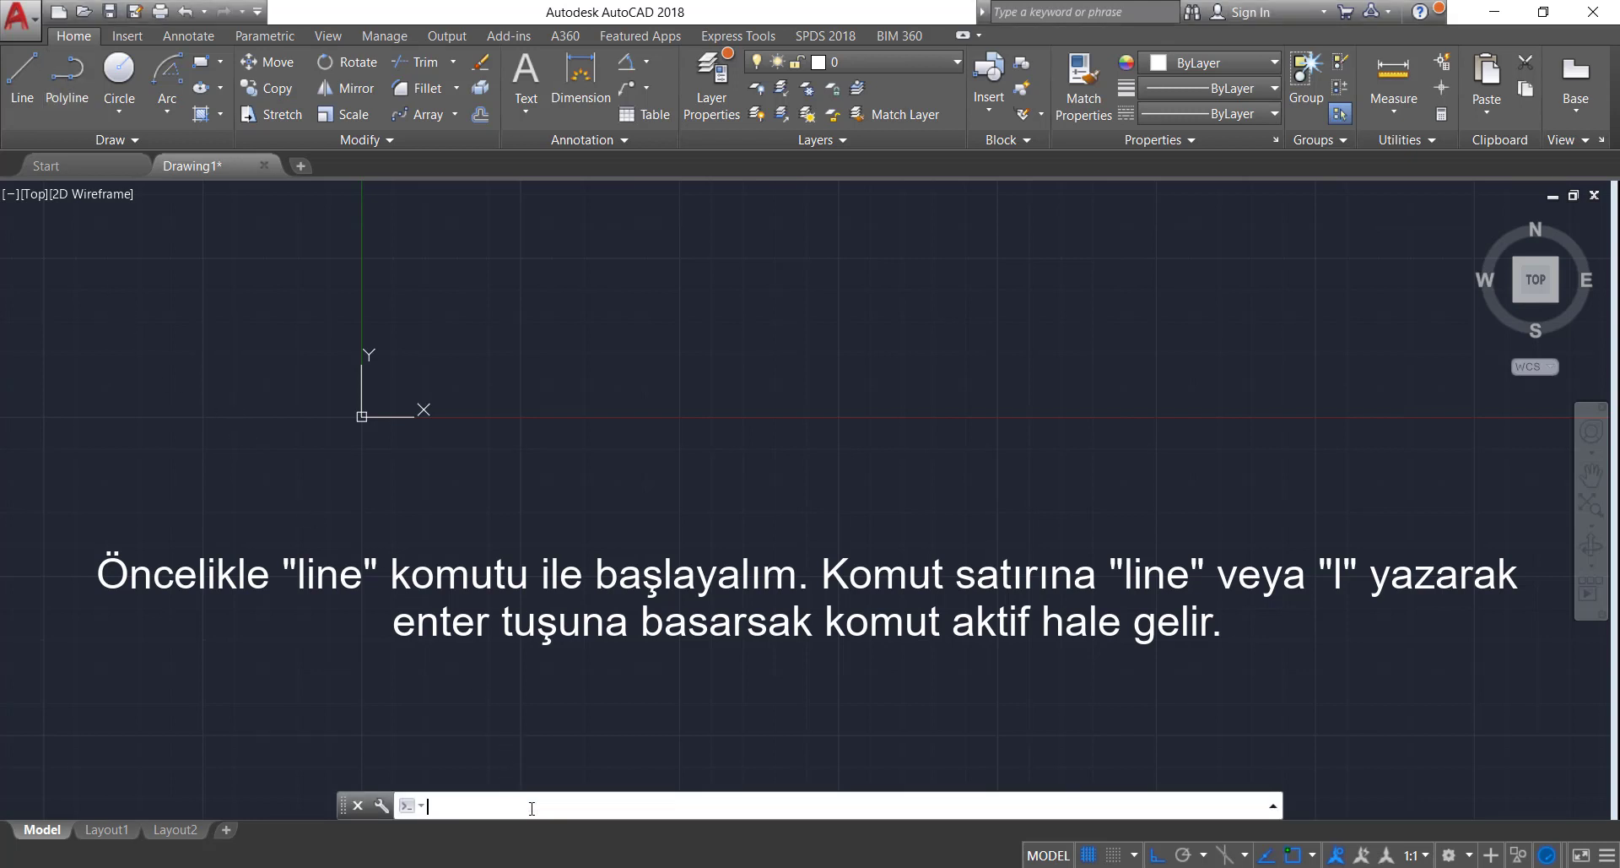
pyautogui.write('ne')
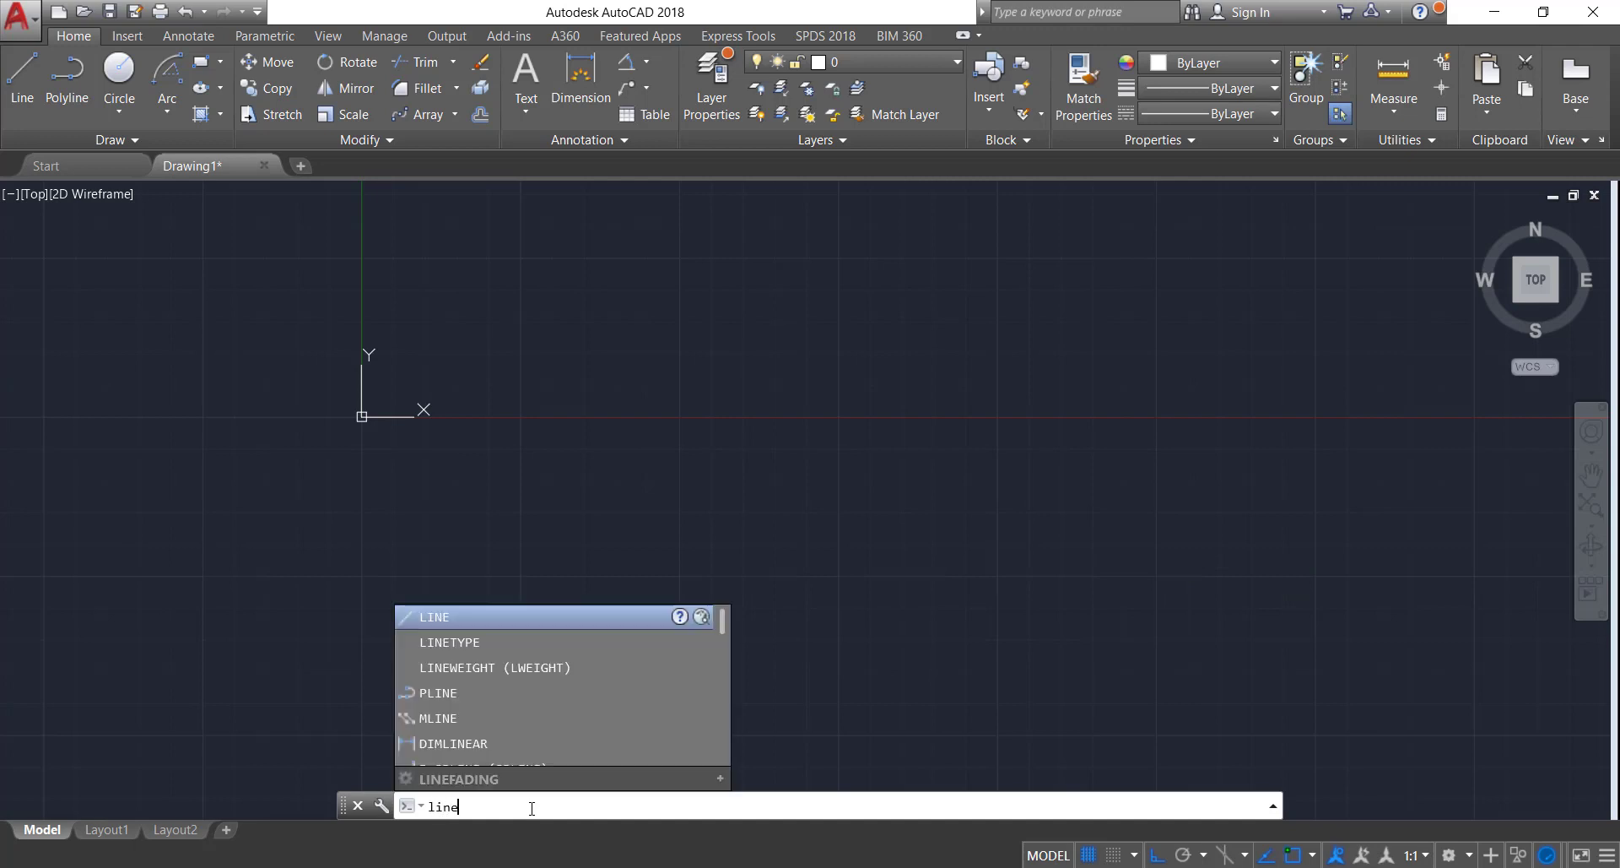
pyautogui.click(483, 615)
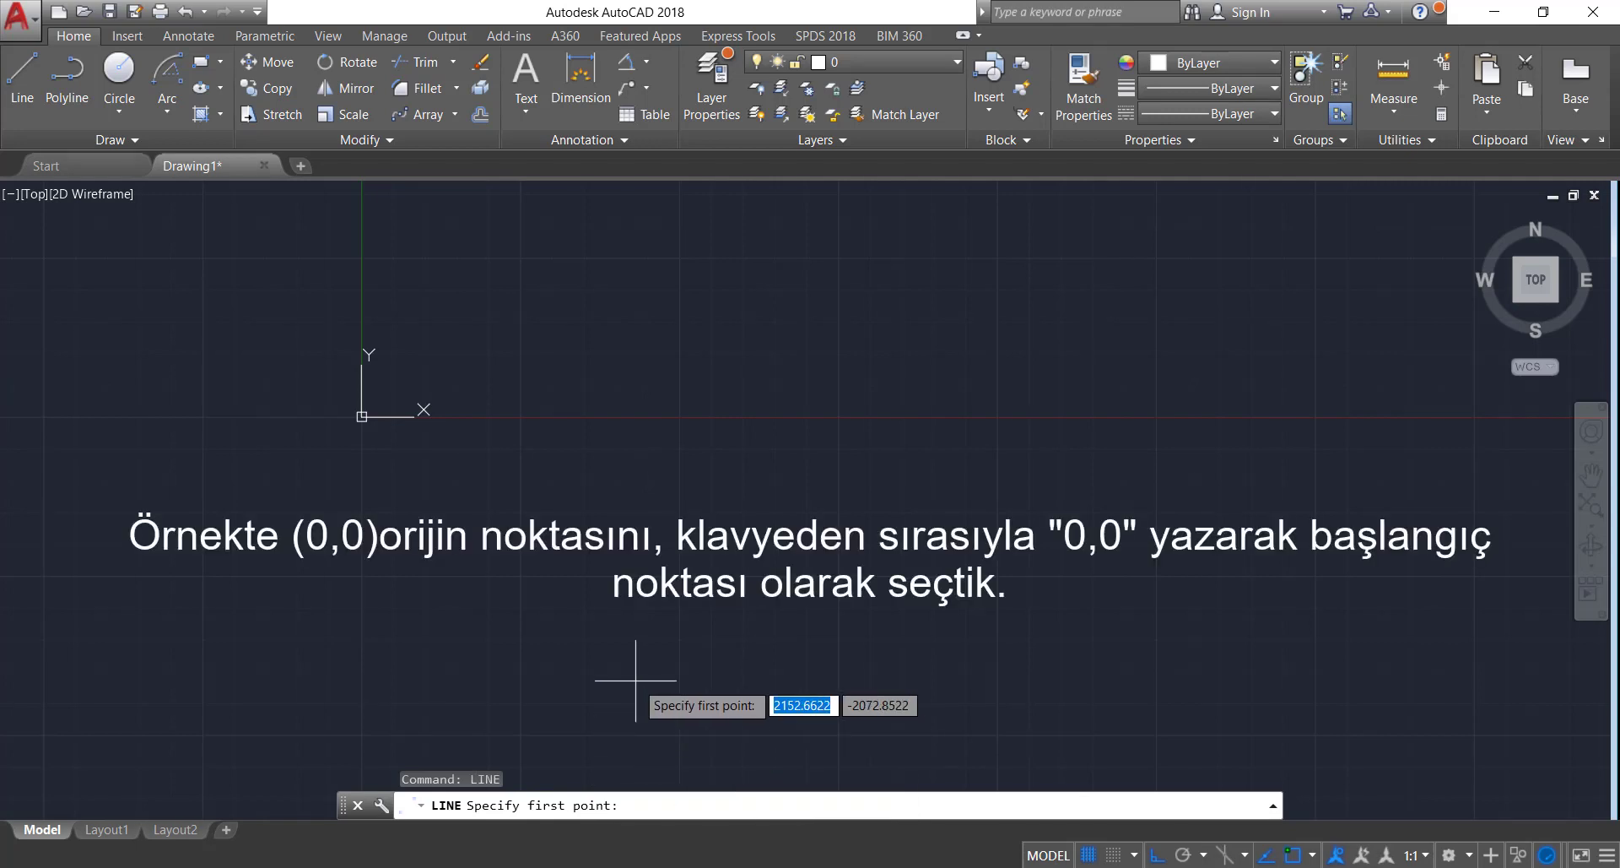
pyautogui.write('0')
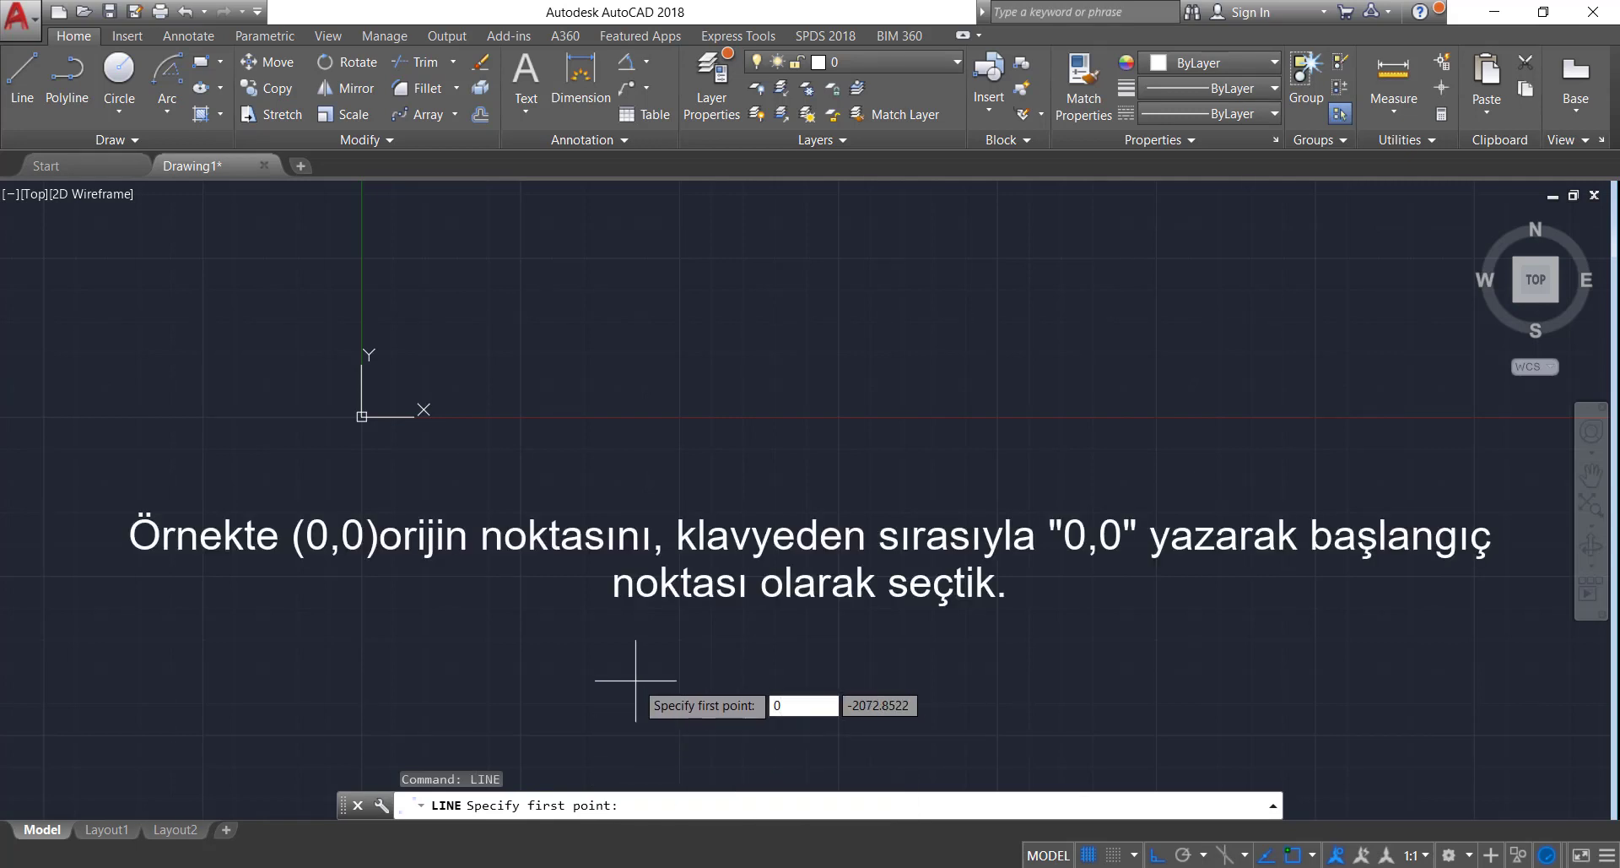
pyautogui.write(',')
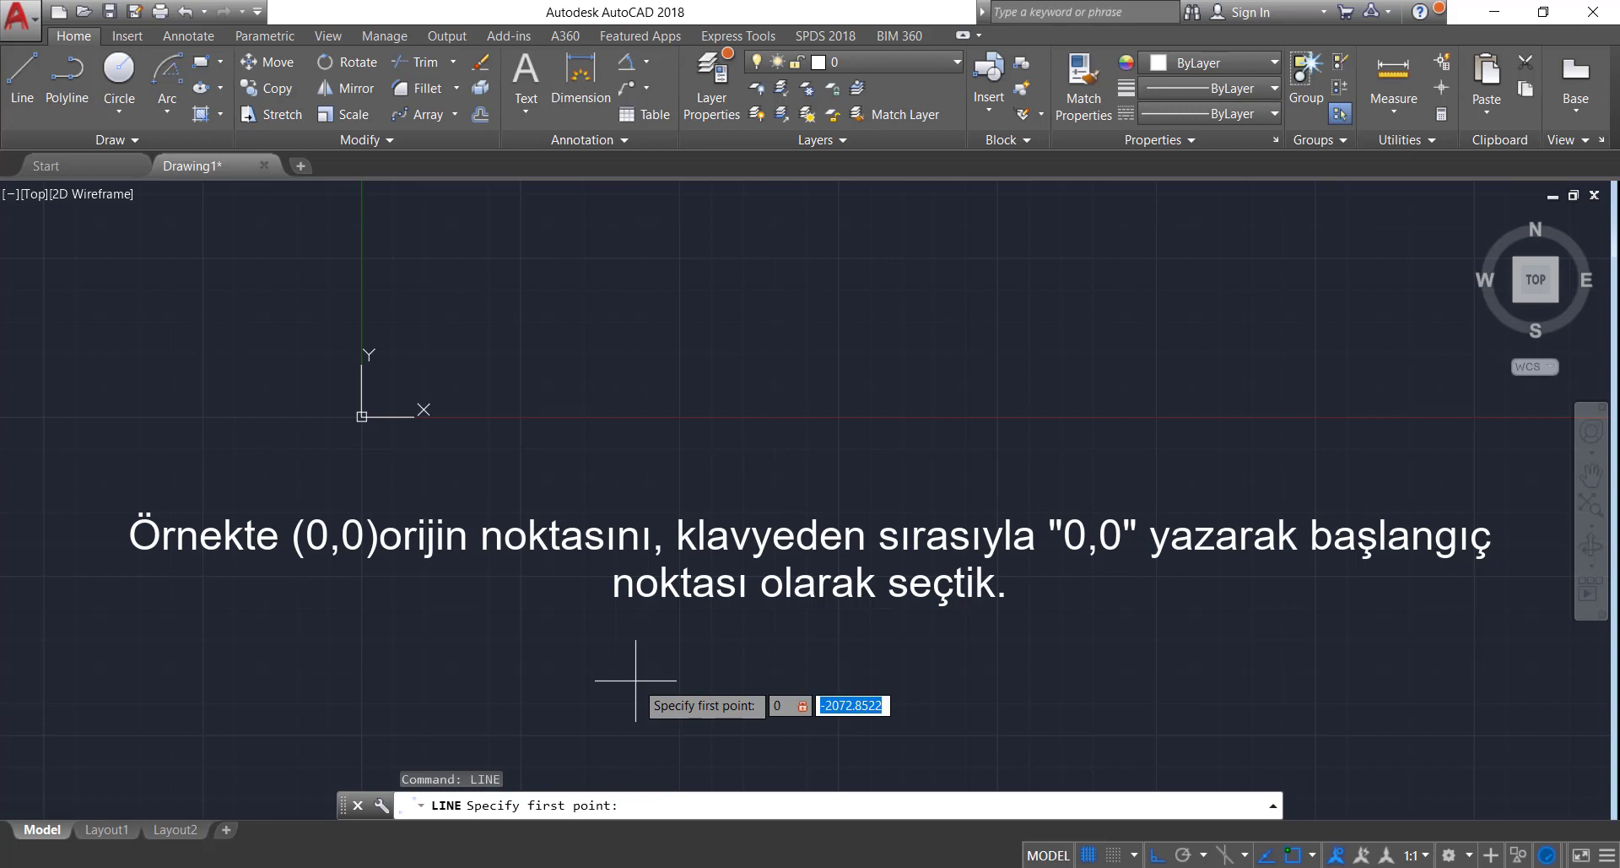
pyautogui.write('0')
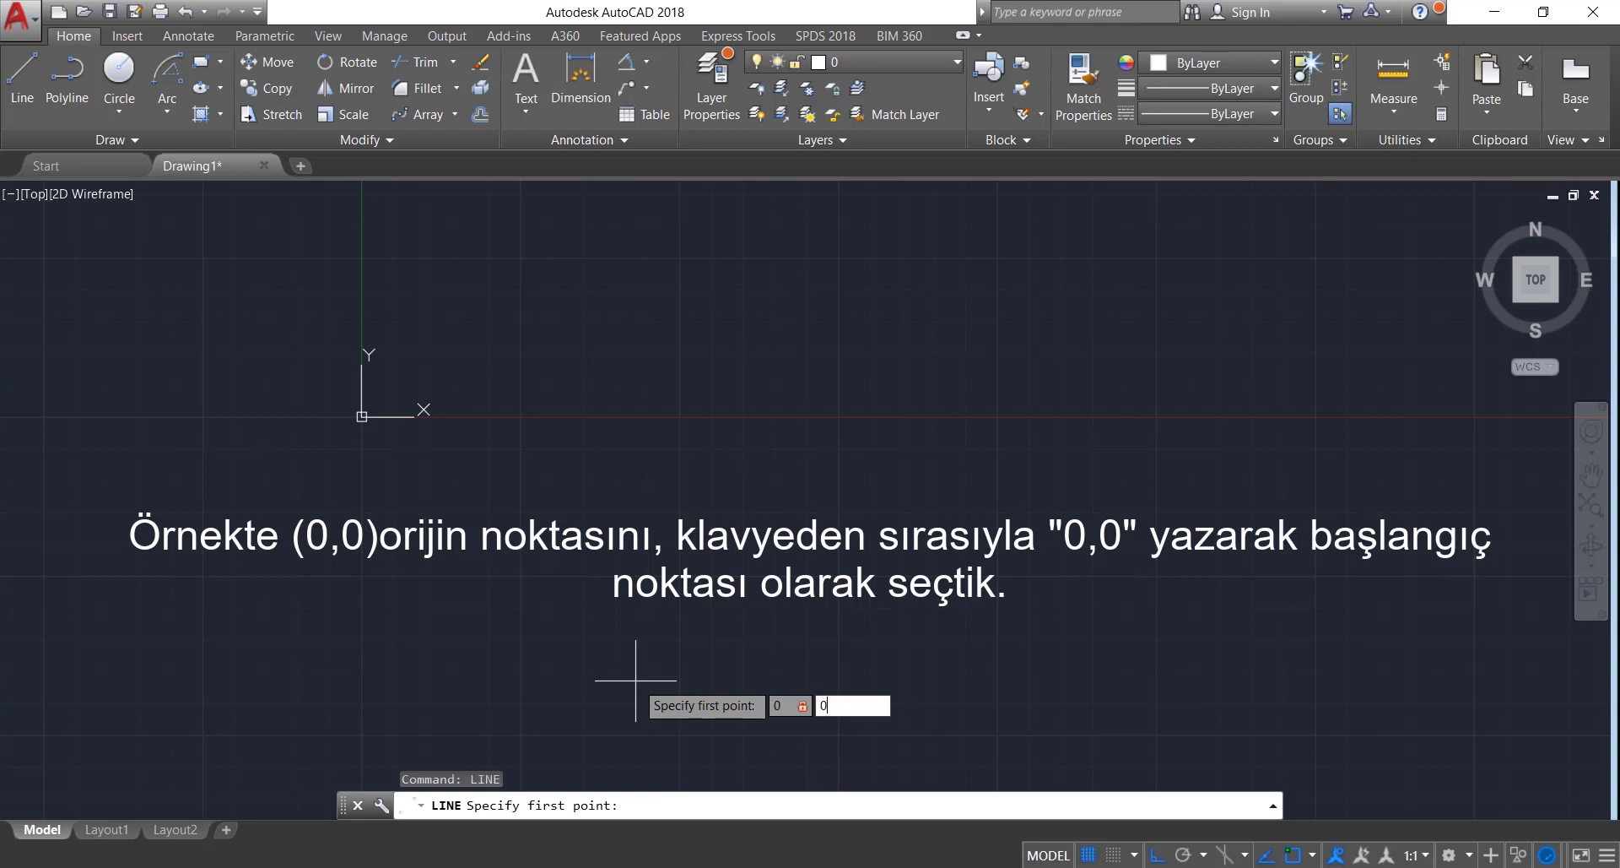
pyautogui.press('Return')
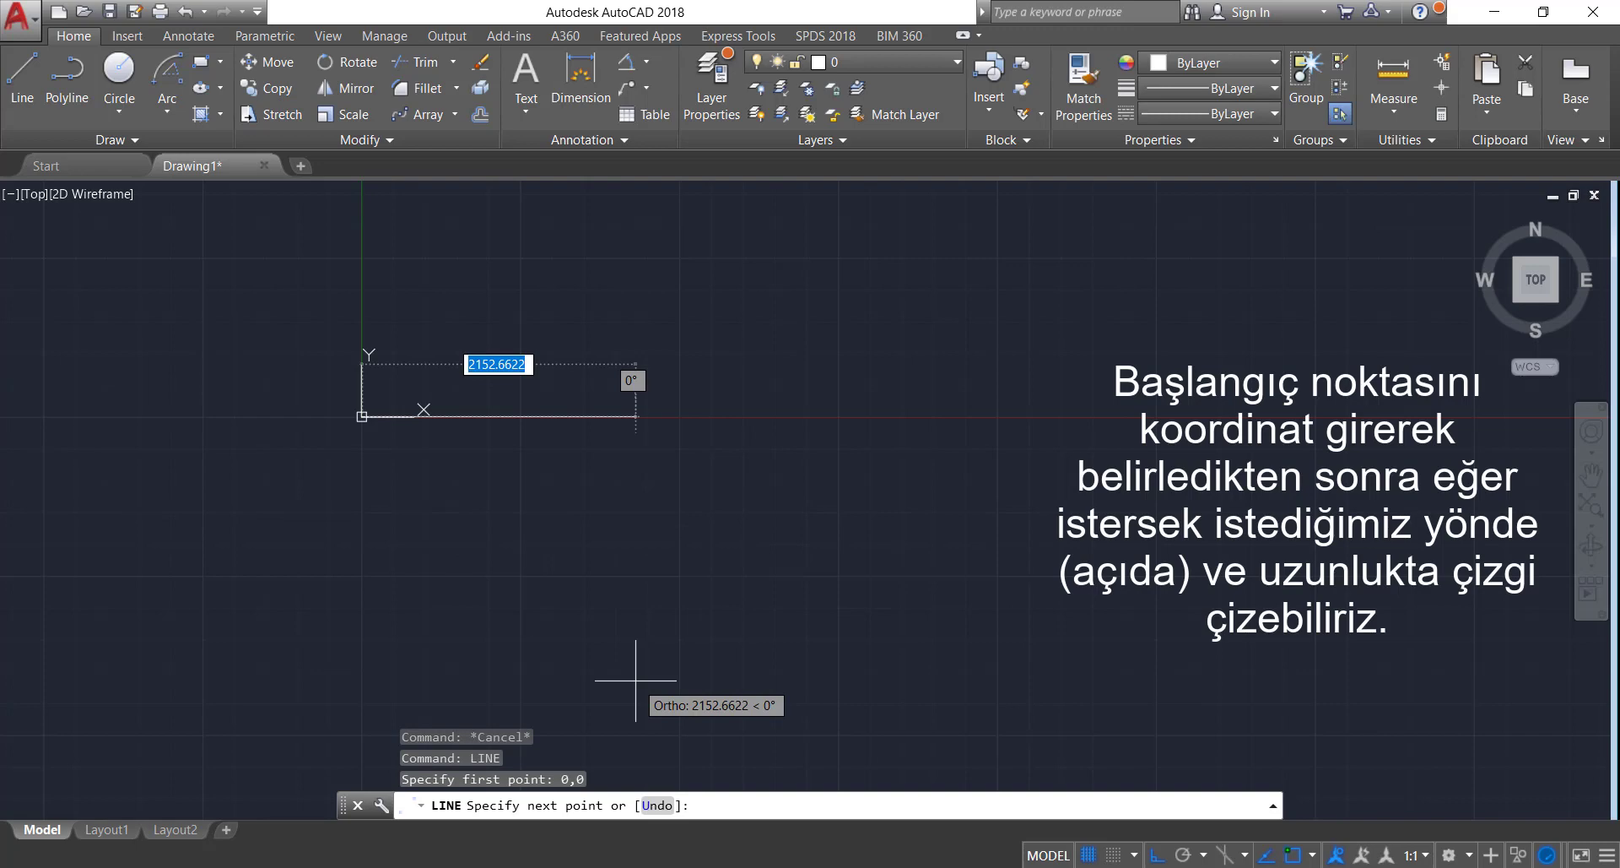
pyautogui.press('F8')
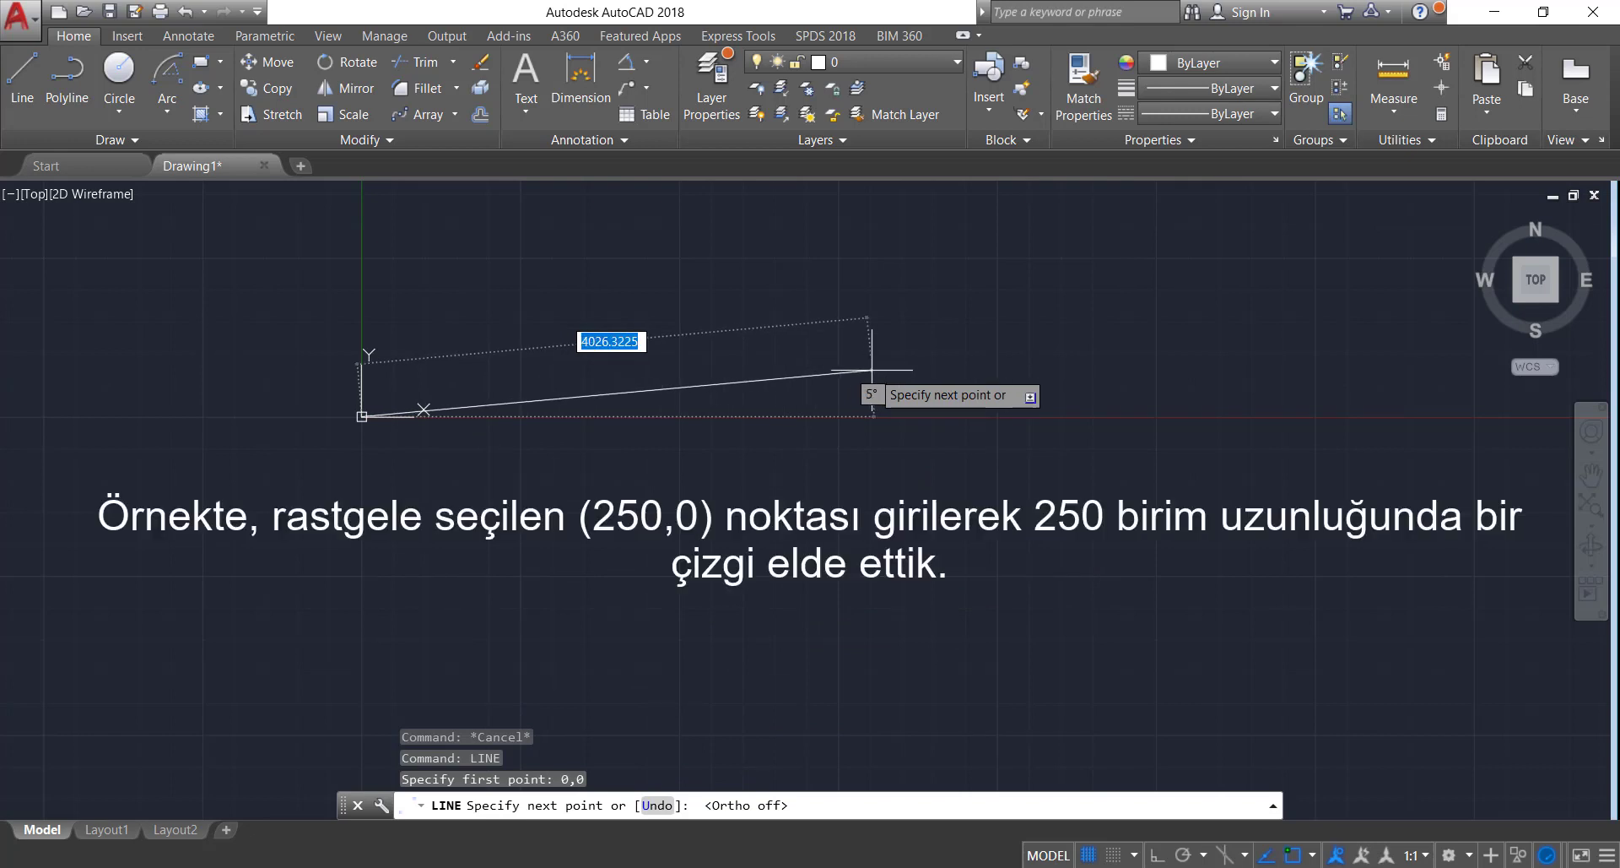
pyautogui.press('F8')
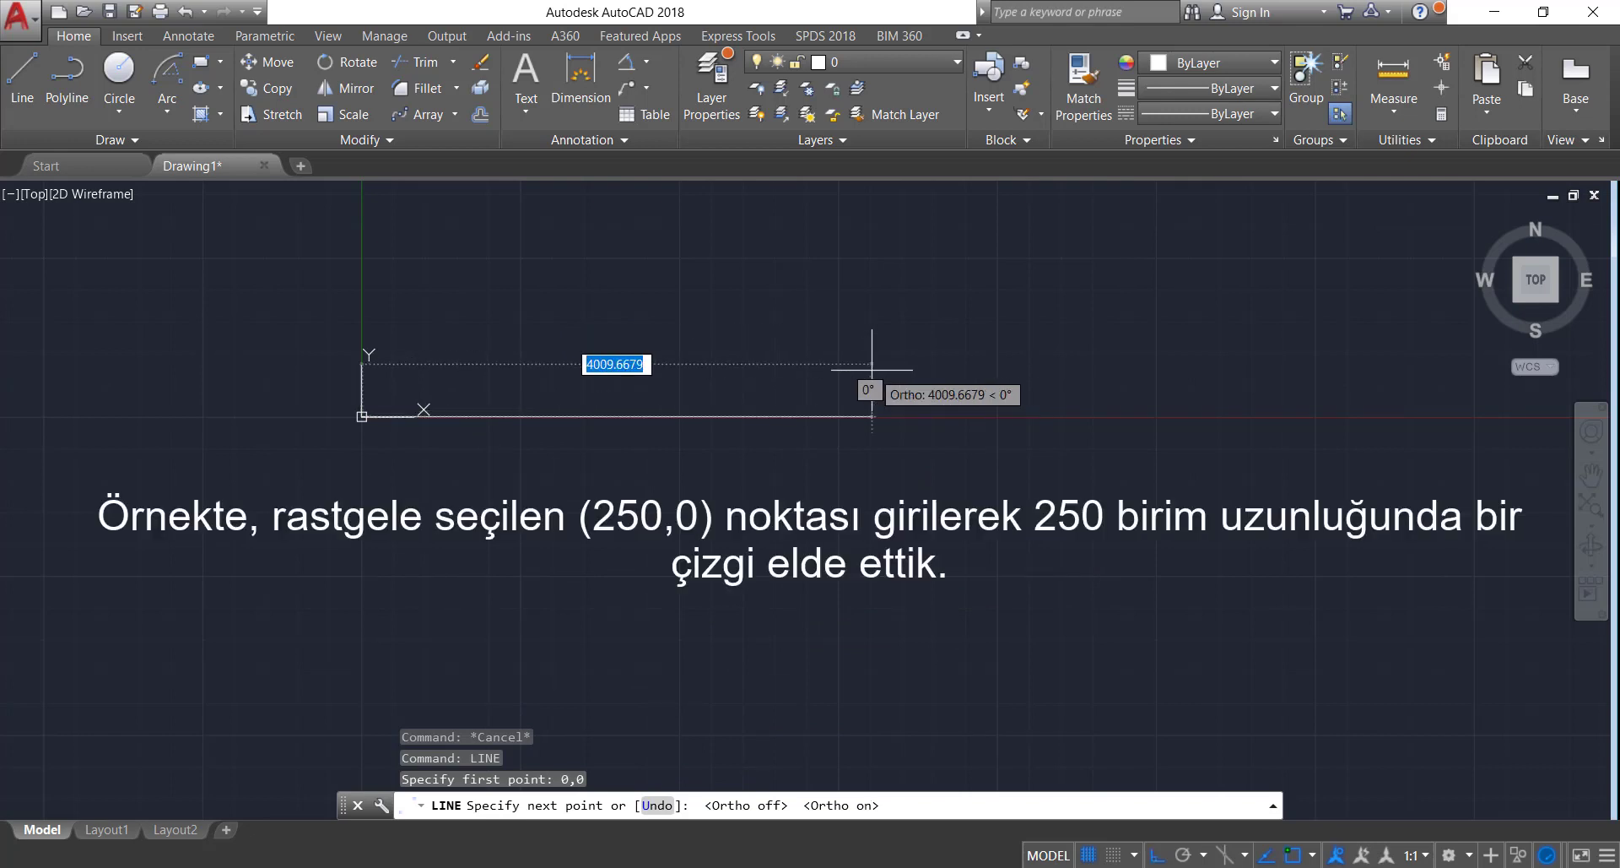
pyautogui.write('250,')
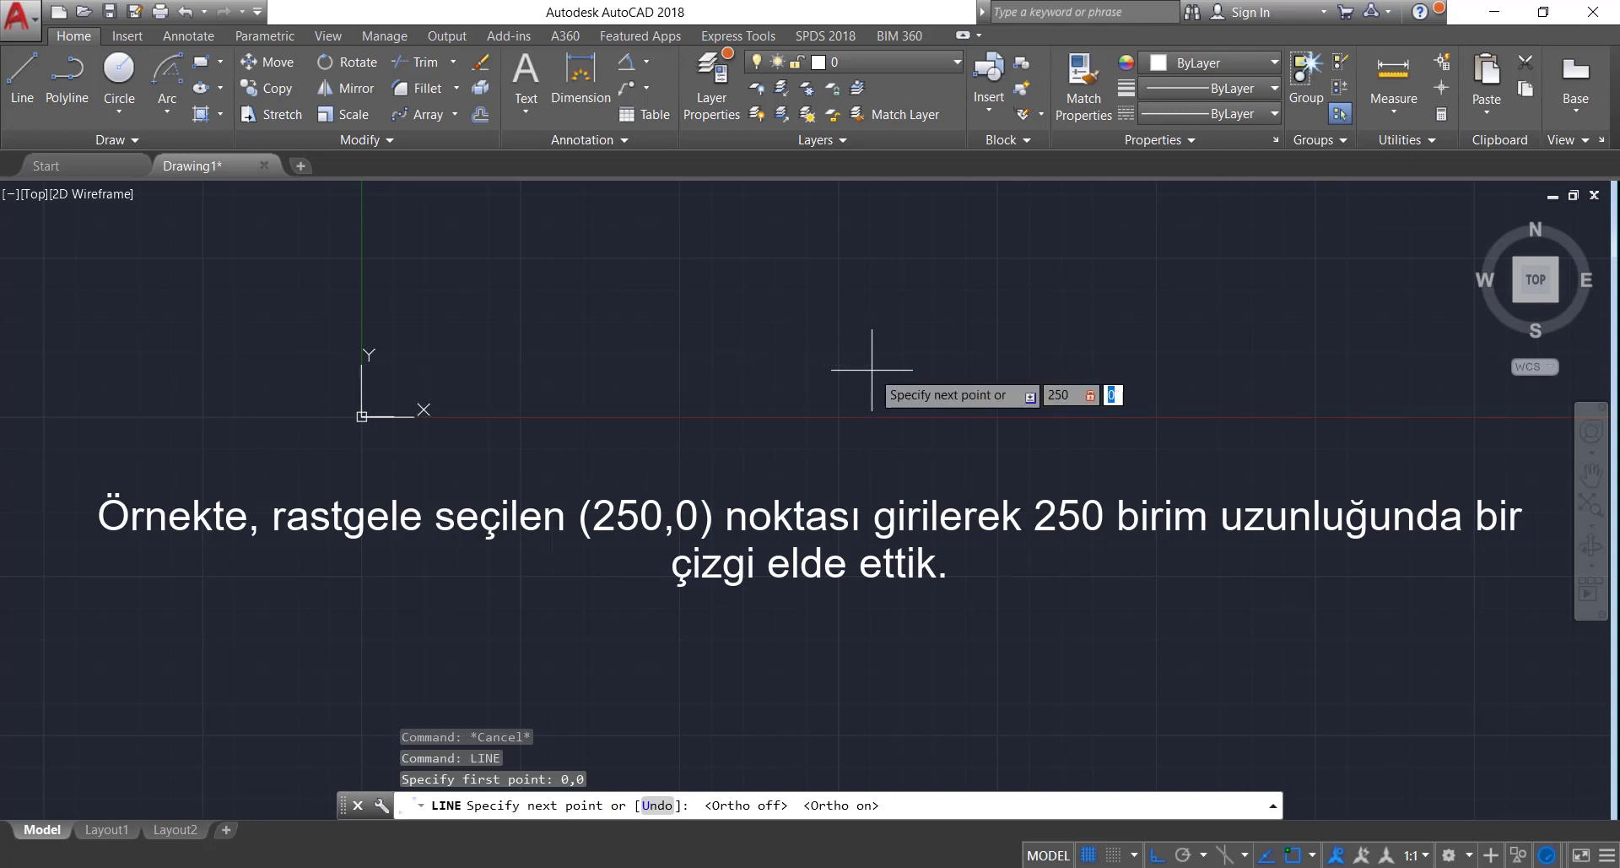
pyautogui.write('0')
pyautogui.press('Return')
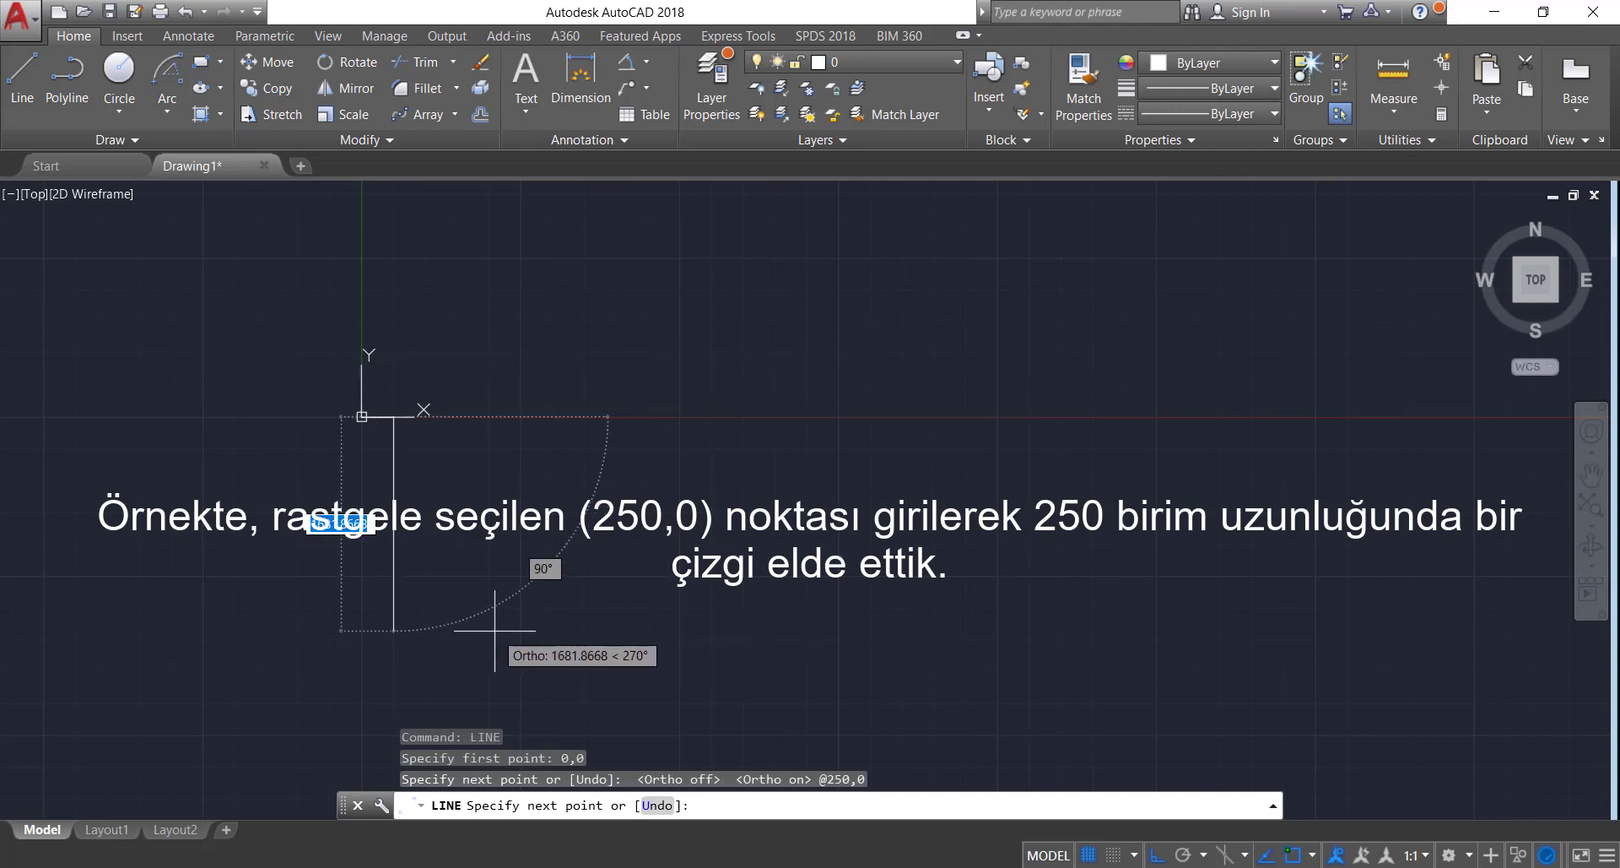
pyautogui.press('Escape')
# Try to measure the length of the line on the X axis, starting from its endpoint at the origin.
pyautogui.scroll(8, 363, 430)
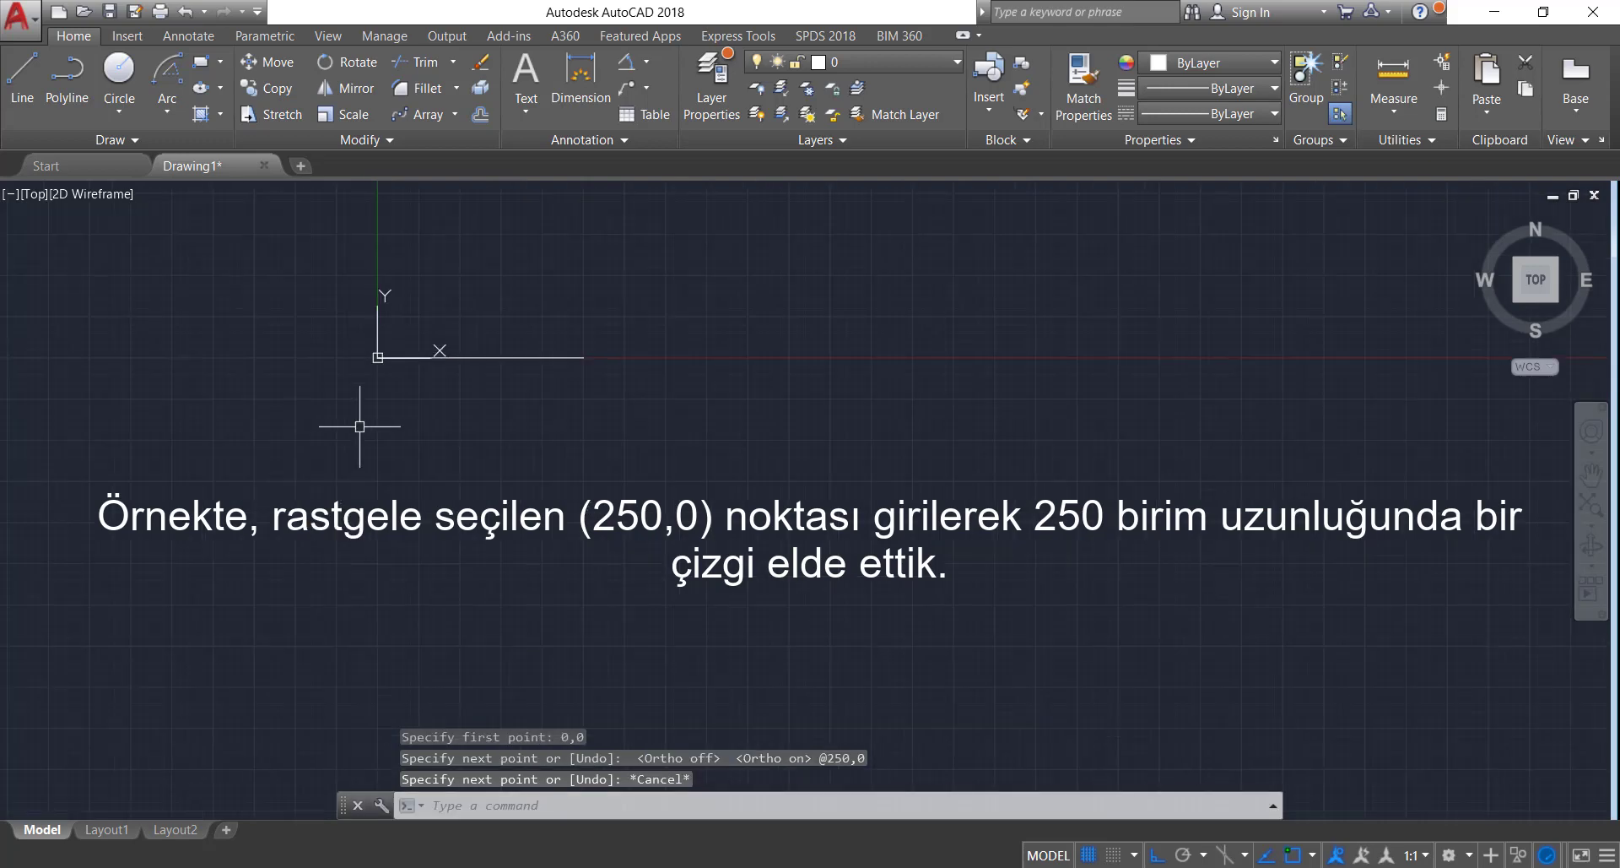
pyautogui.scroll(4, 473, 361)
pyautogui.click(503, 344)
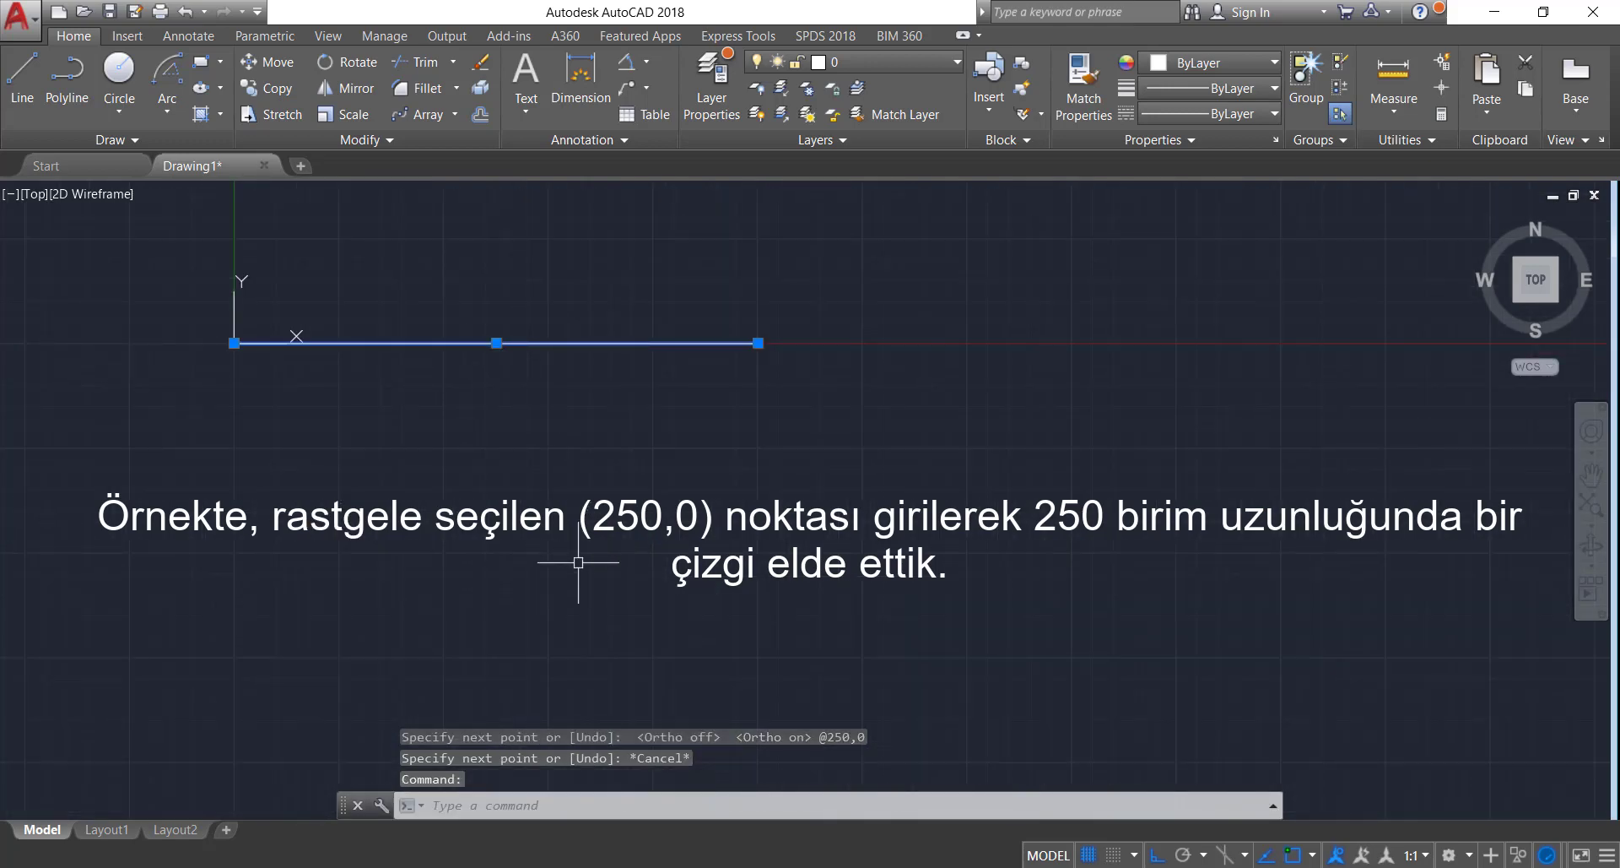
pyautogui.press('Escape')
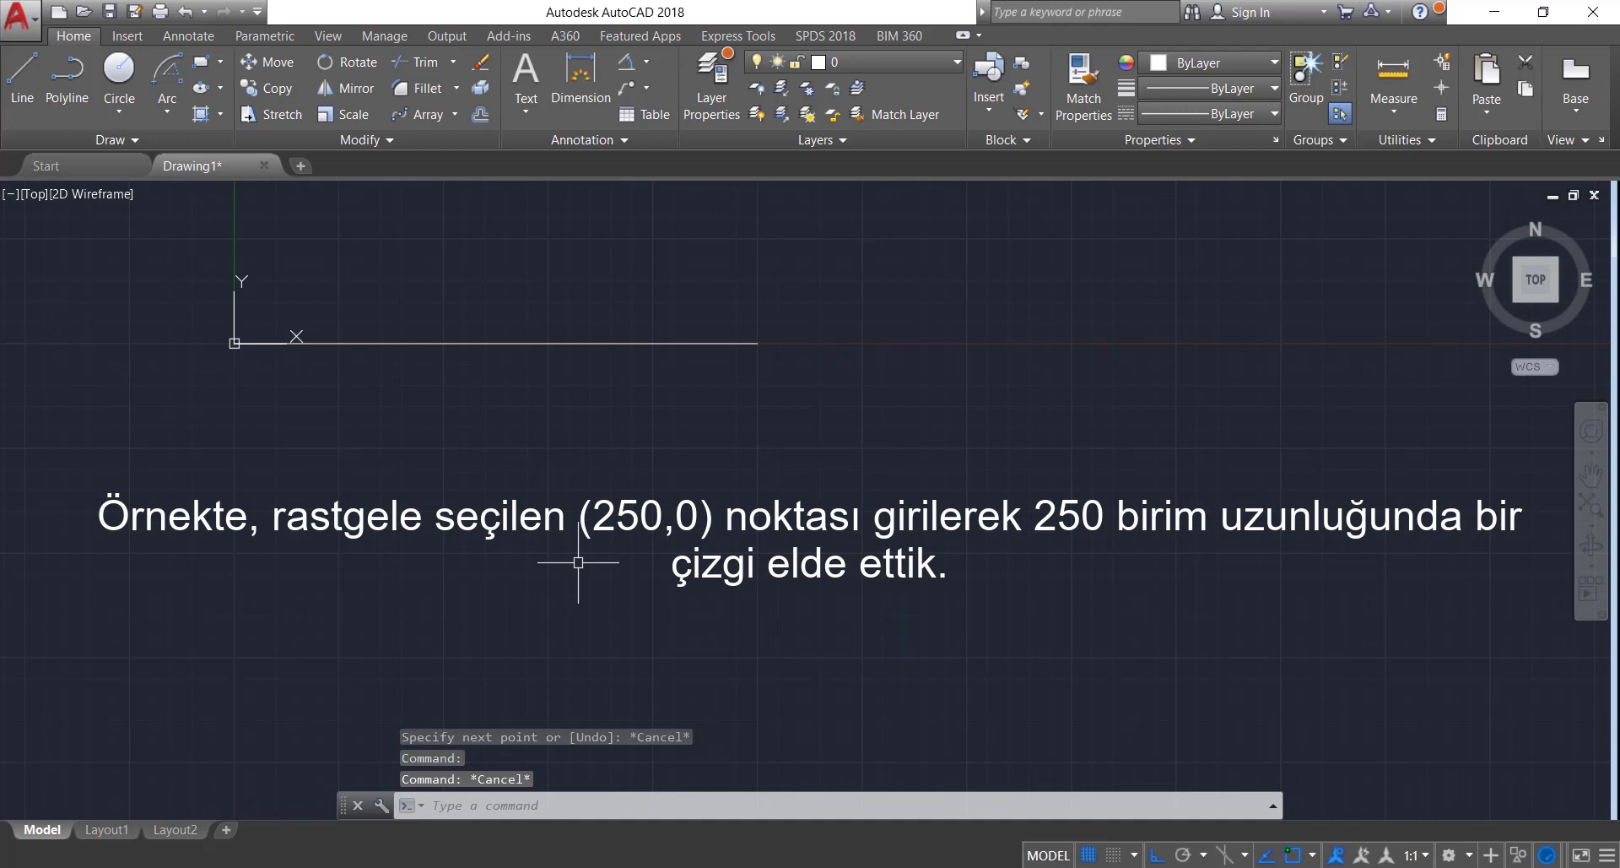
pyautogui.write('dist')
pyautogui.press('Return')
pyautogui.click(235, 343)
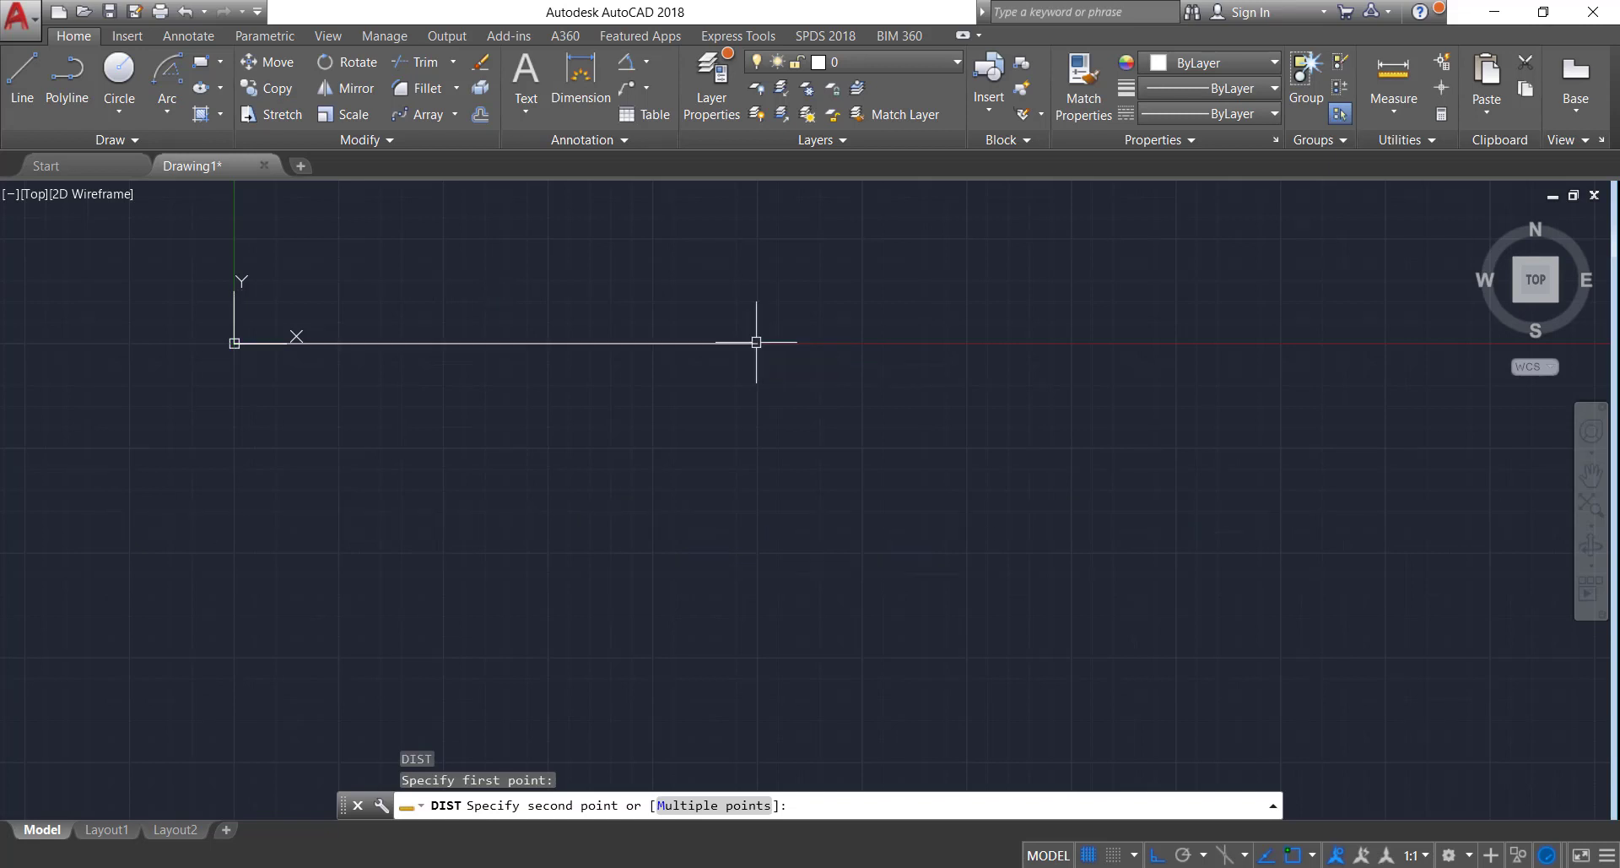
pyautogui.press('Escape')
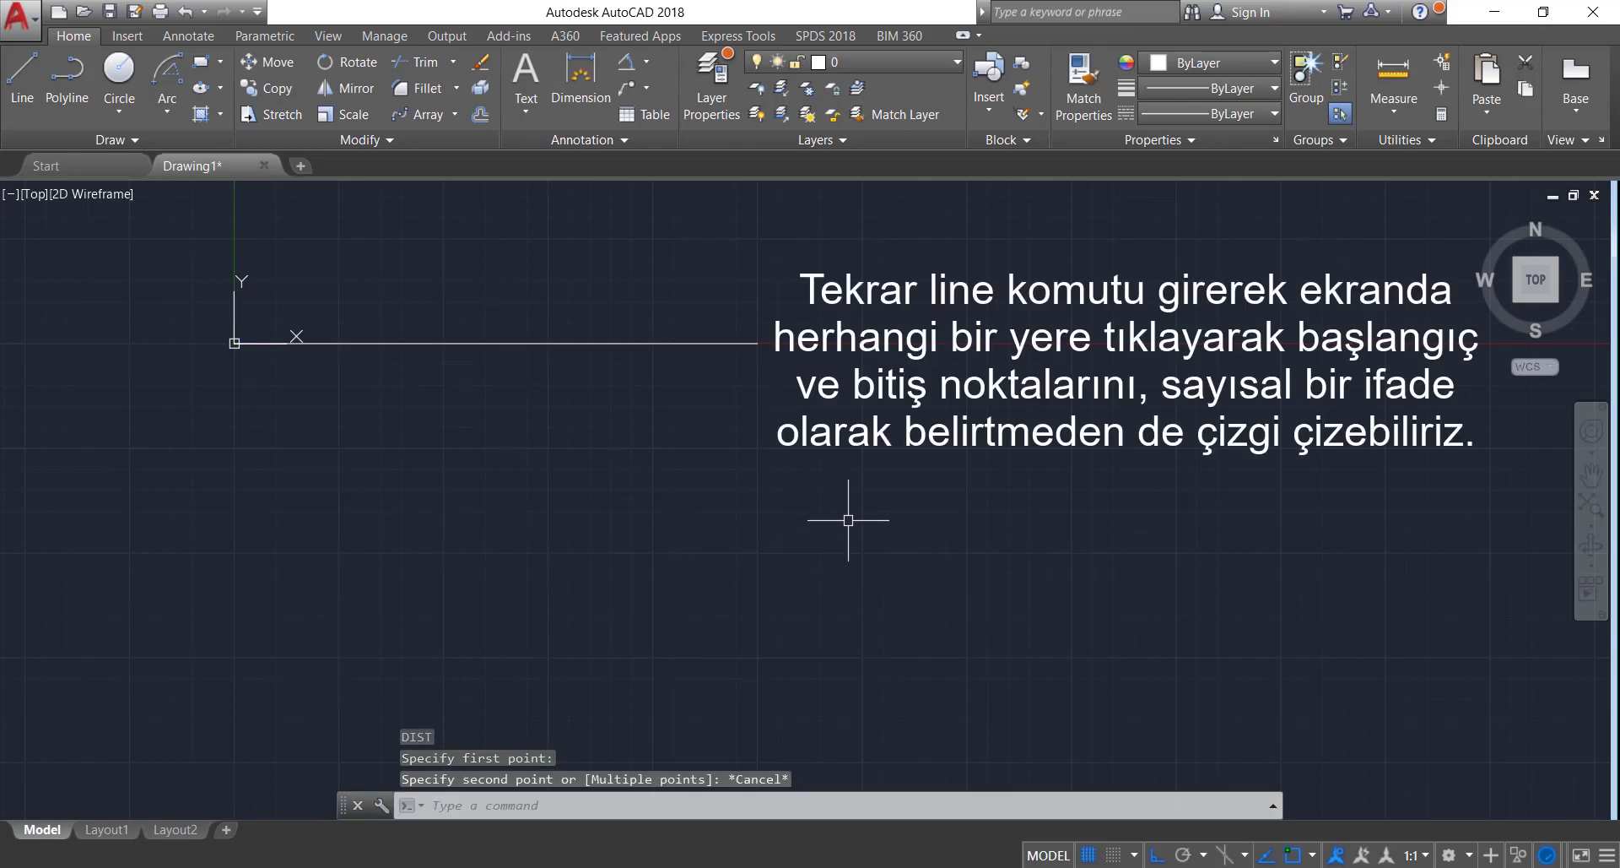
# Draw a freehand horizontal line below the first one, starting beneath the origin and extending well past the first line's far end.
pyautogui.write('L')
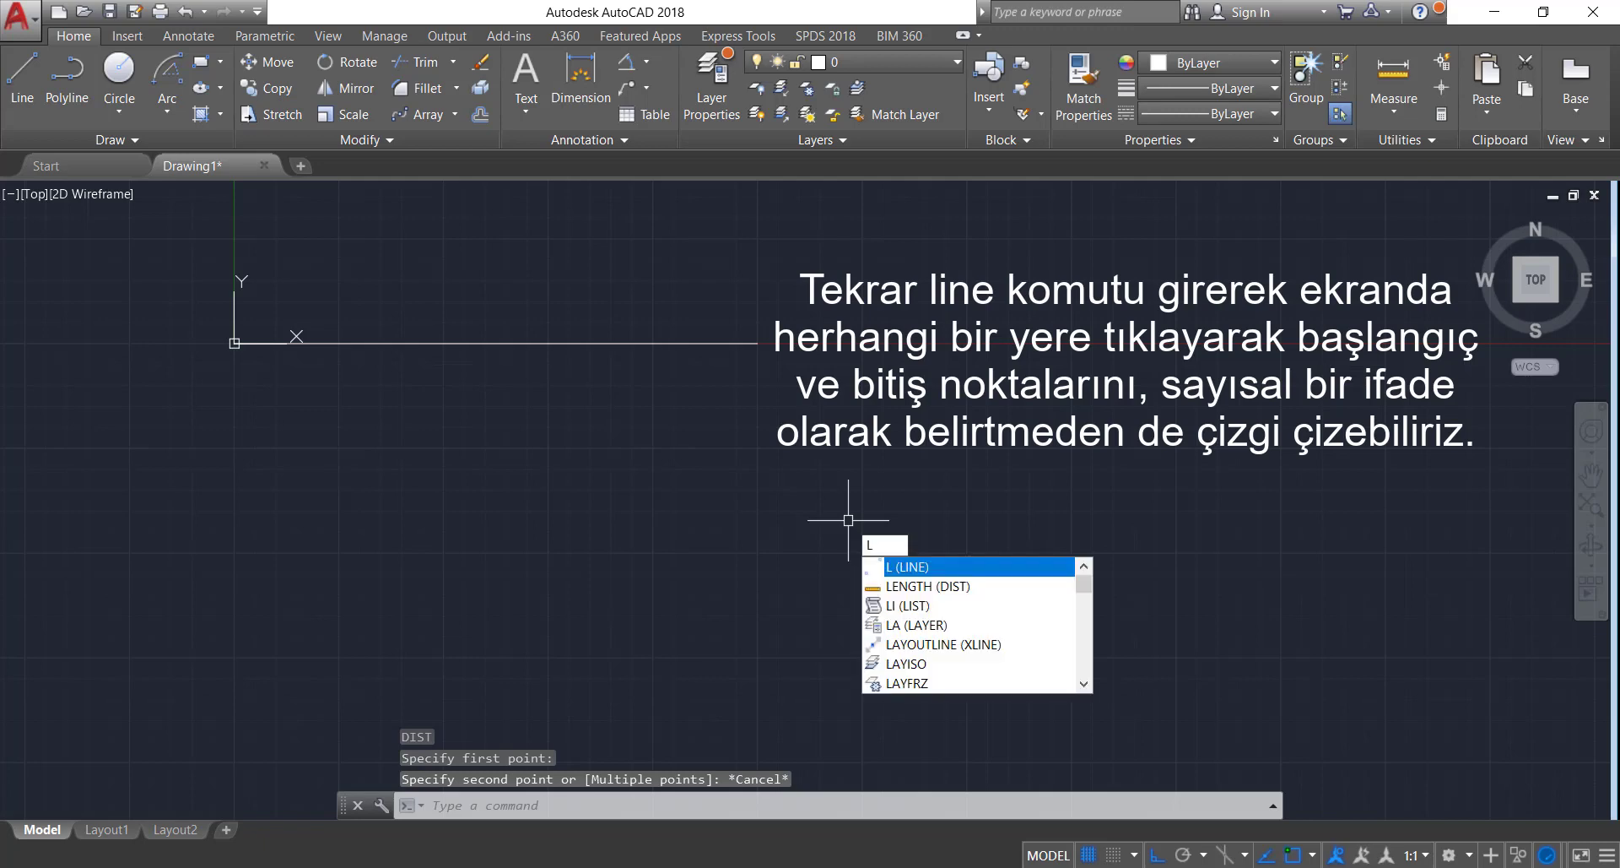
pyautogui.press('Return')
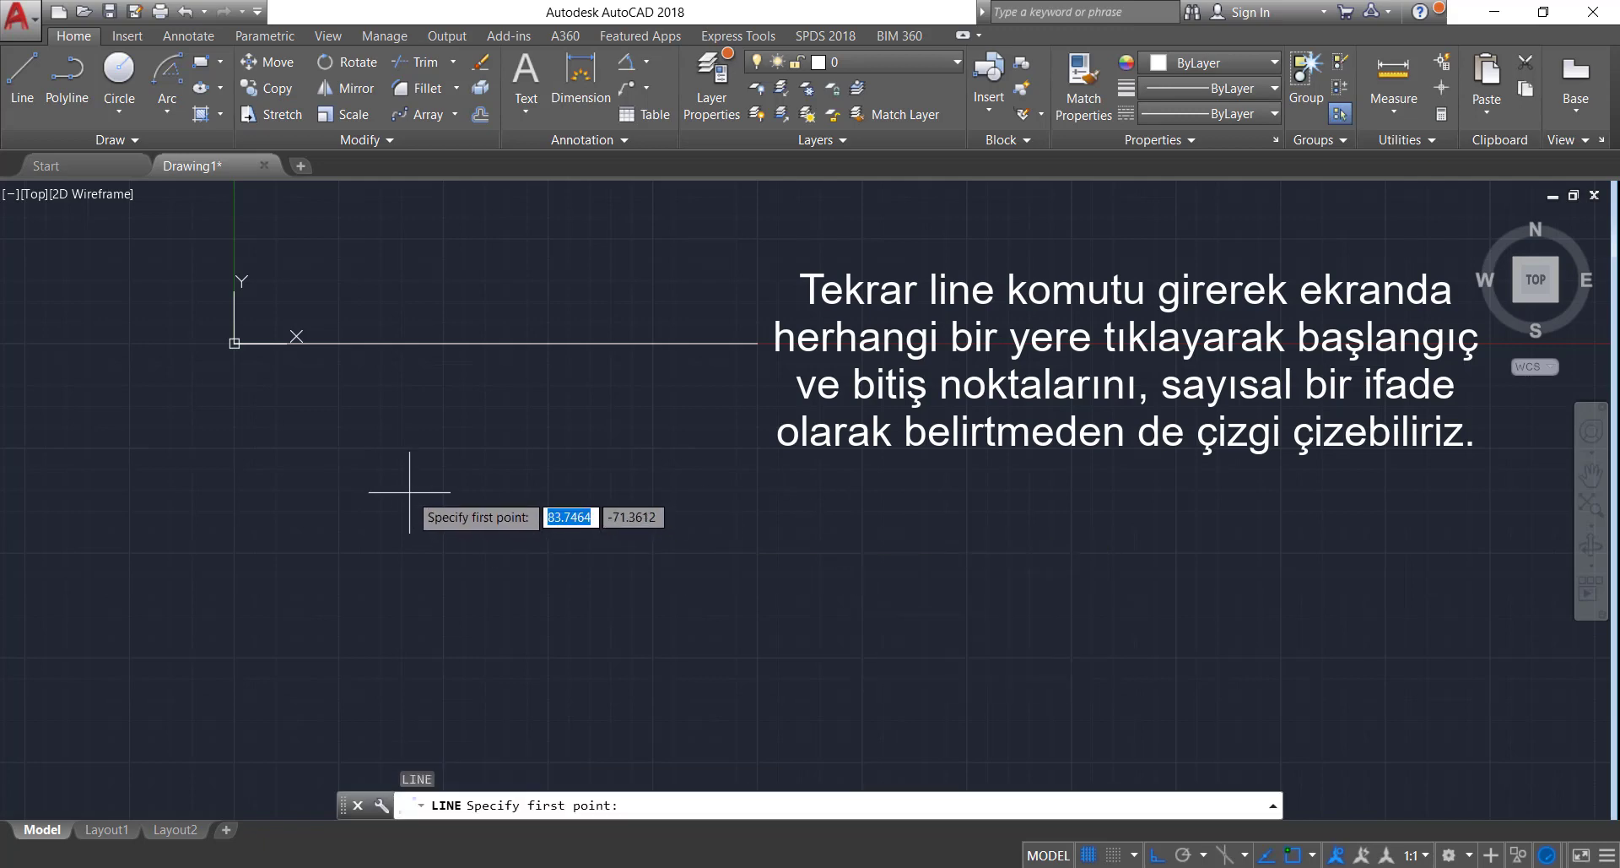
pyautogui.scroll(-1, 426, 476)
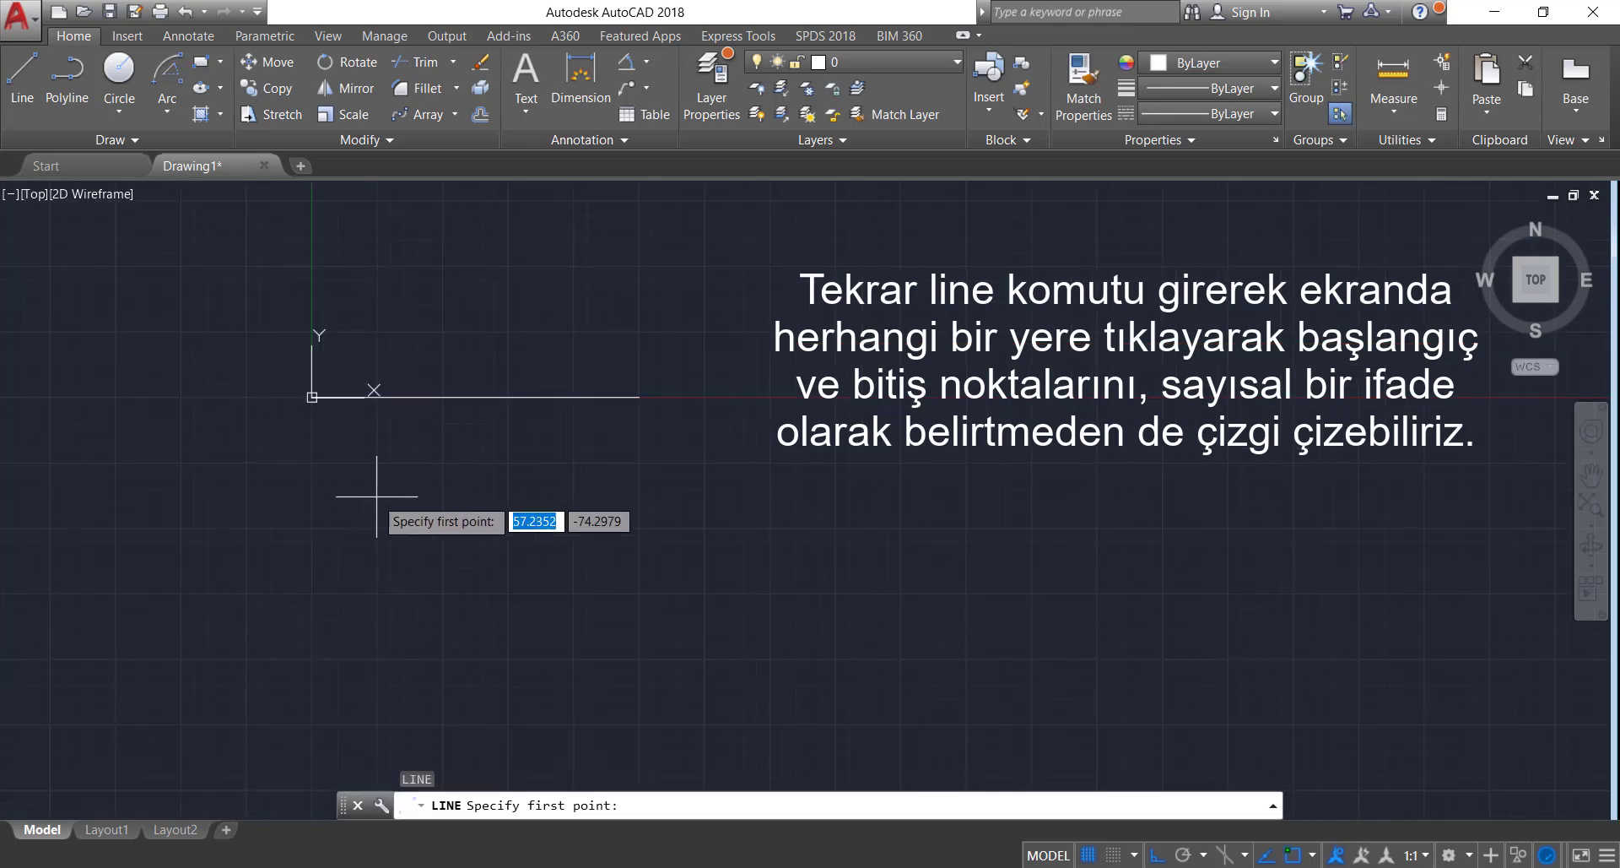
pyautogui.click(311, 487)
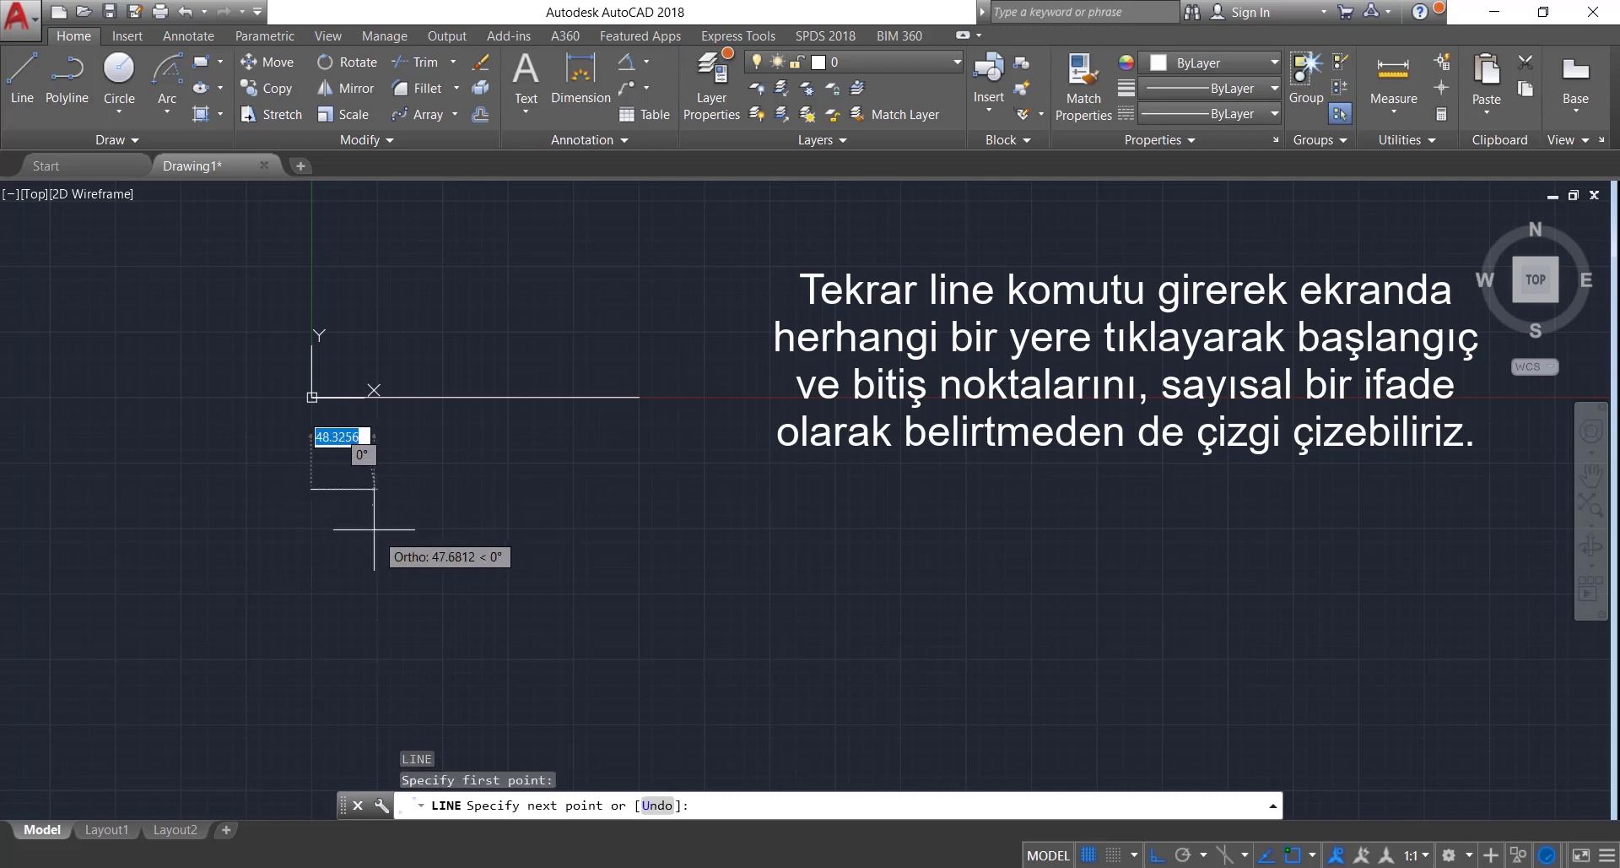
pyautogui.click(919, 509)
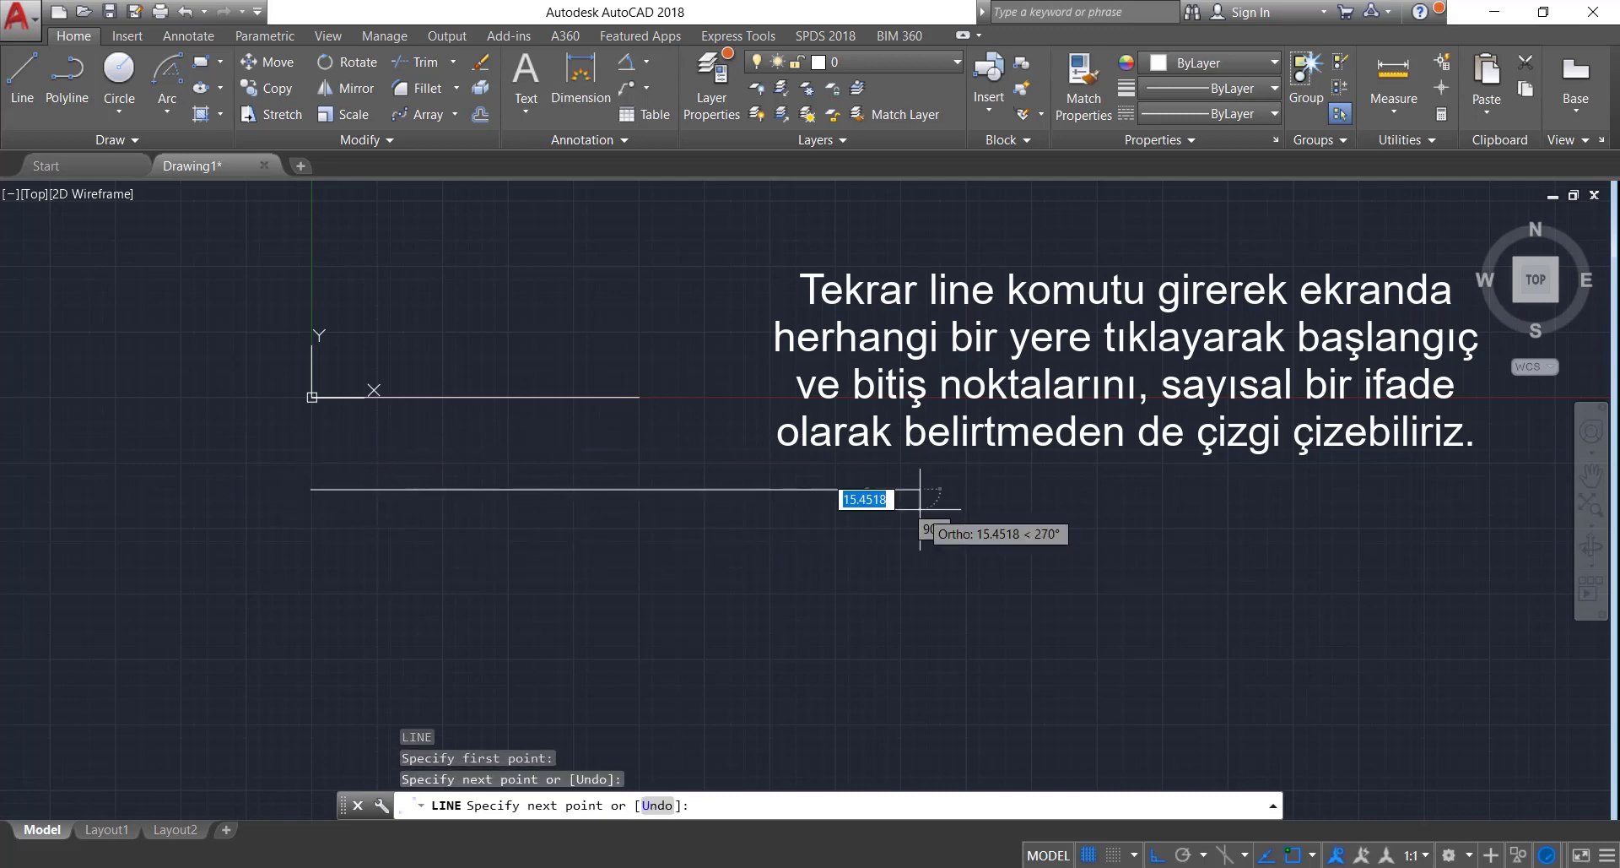
pyautogui.press('Escape')
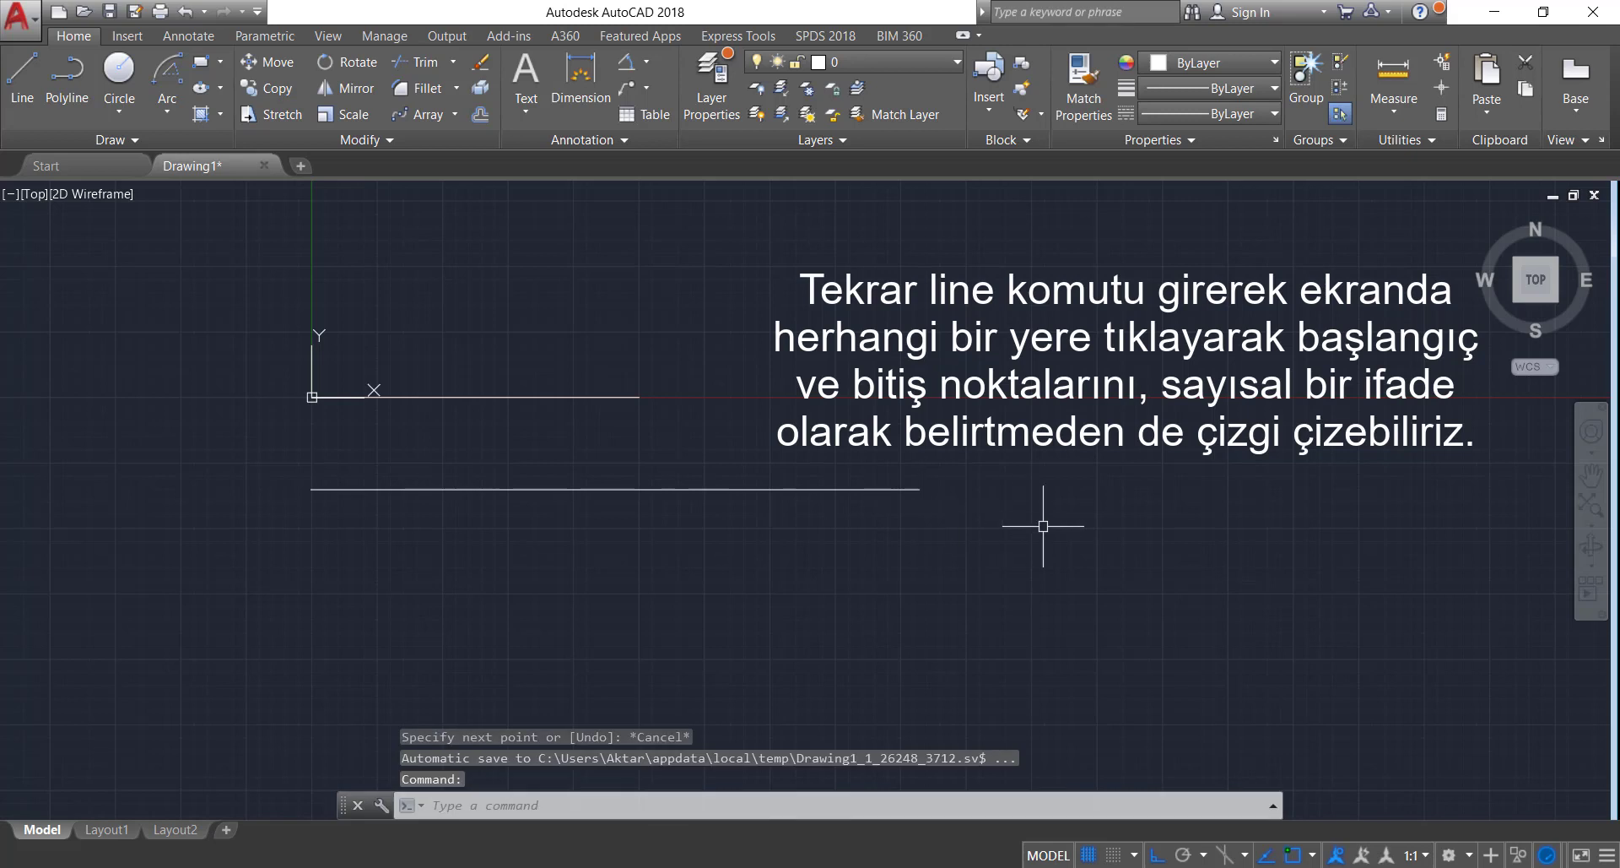
pyautogui.click(864, 487)
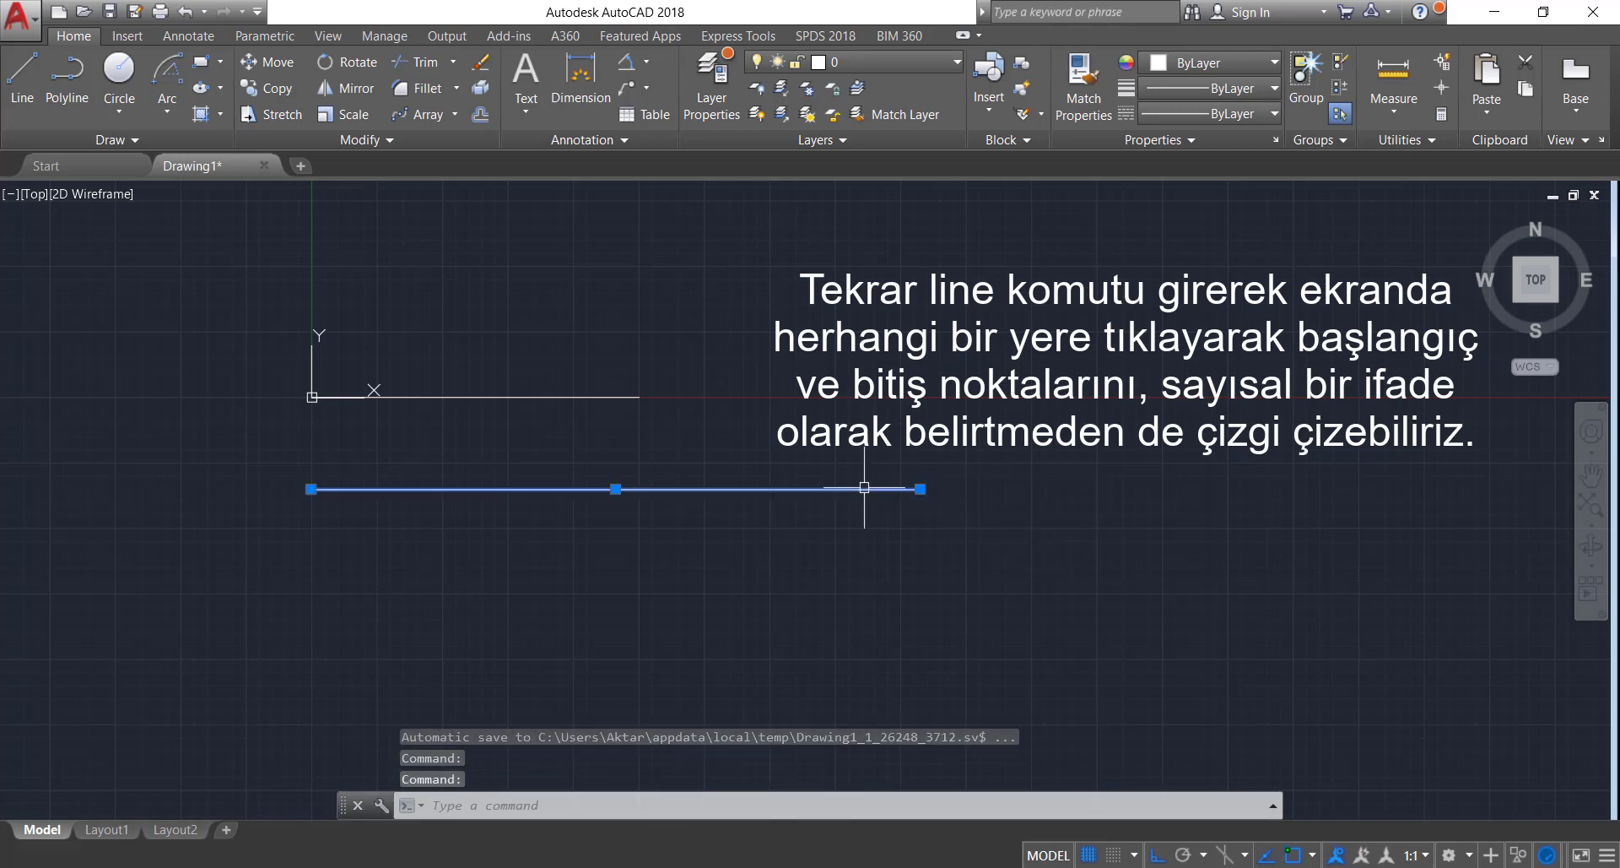
pyautogui.press('Escape')
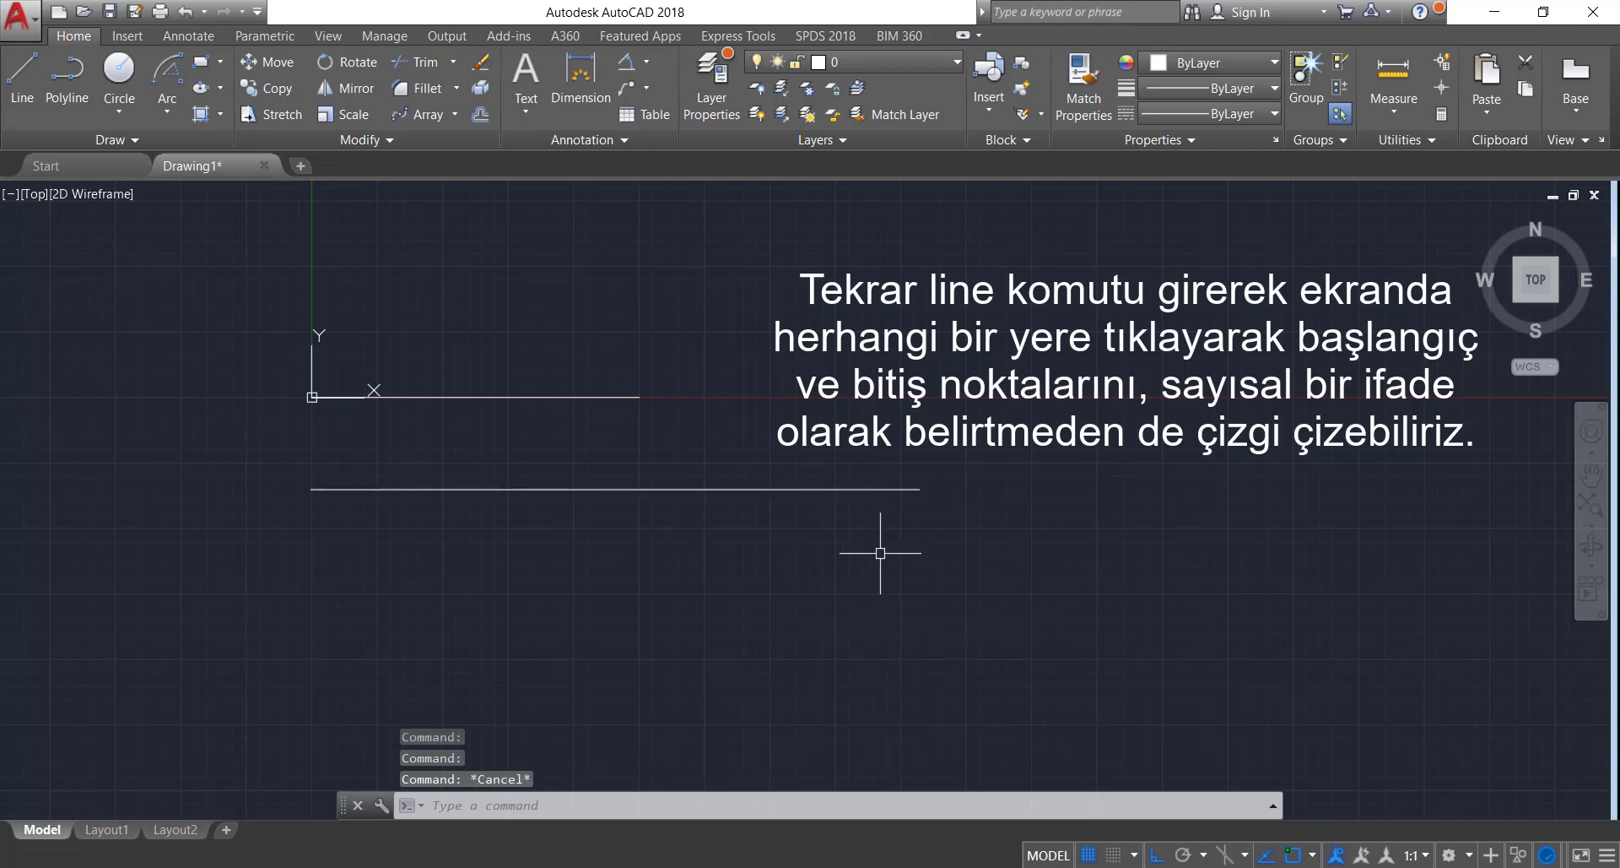
# Draw an inclined line 300 units long at 25° from a point below the start of the second line.
pyautogui.moveTo(659, 649); pyautogui.dragTo(649, 542, button='middle')
pyautogui.write('L')
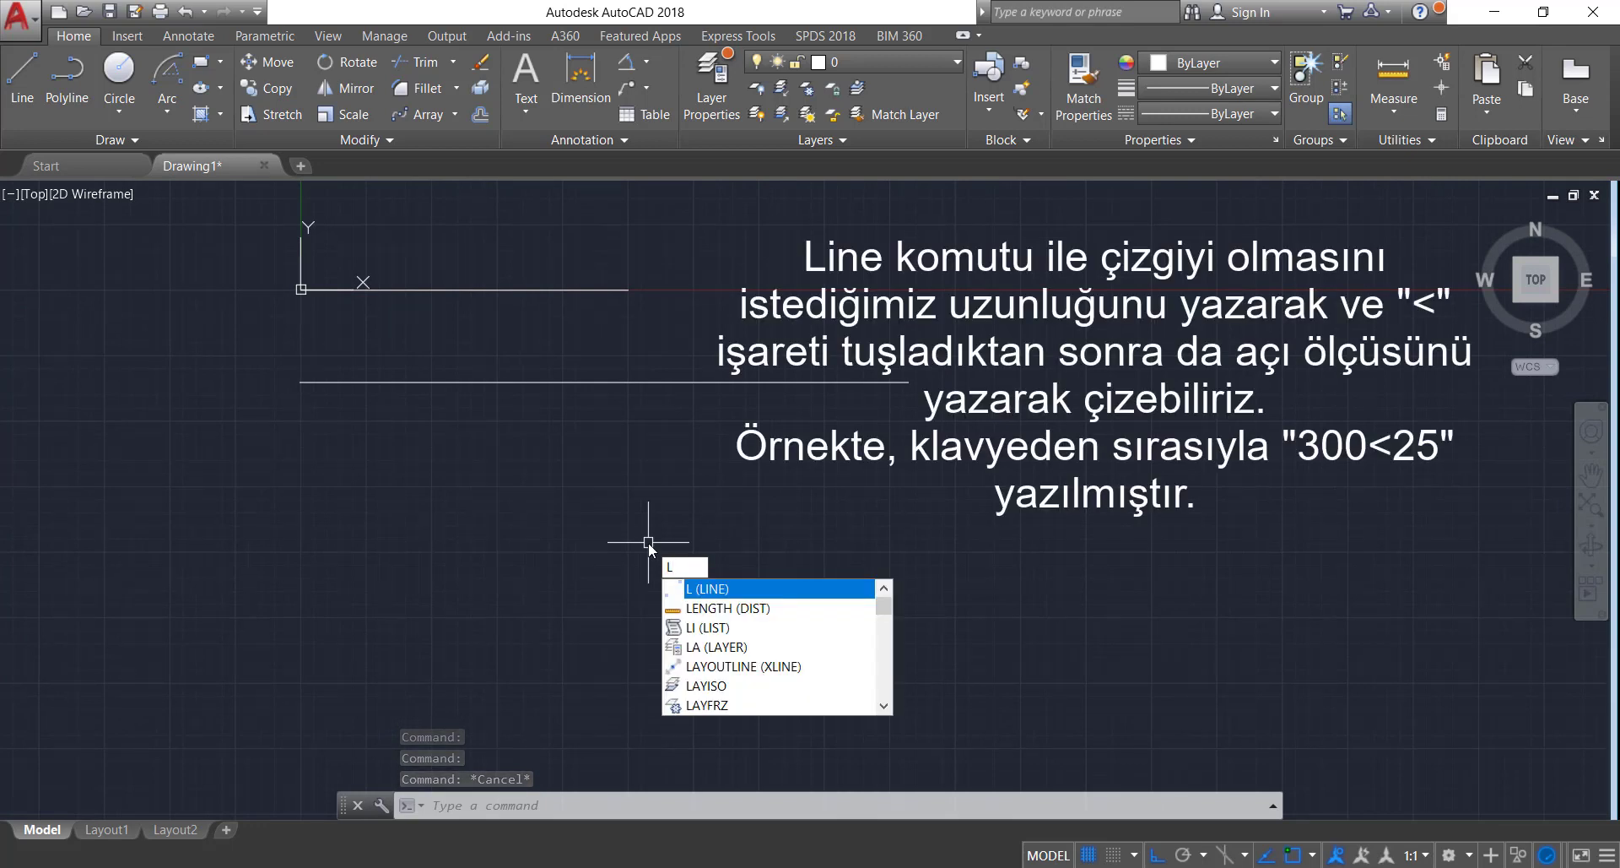
pyautogui.press('Return')
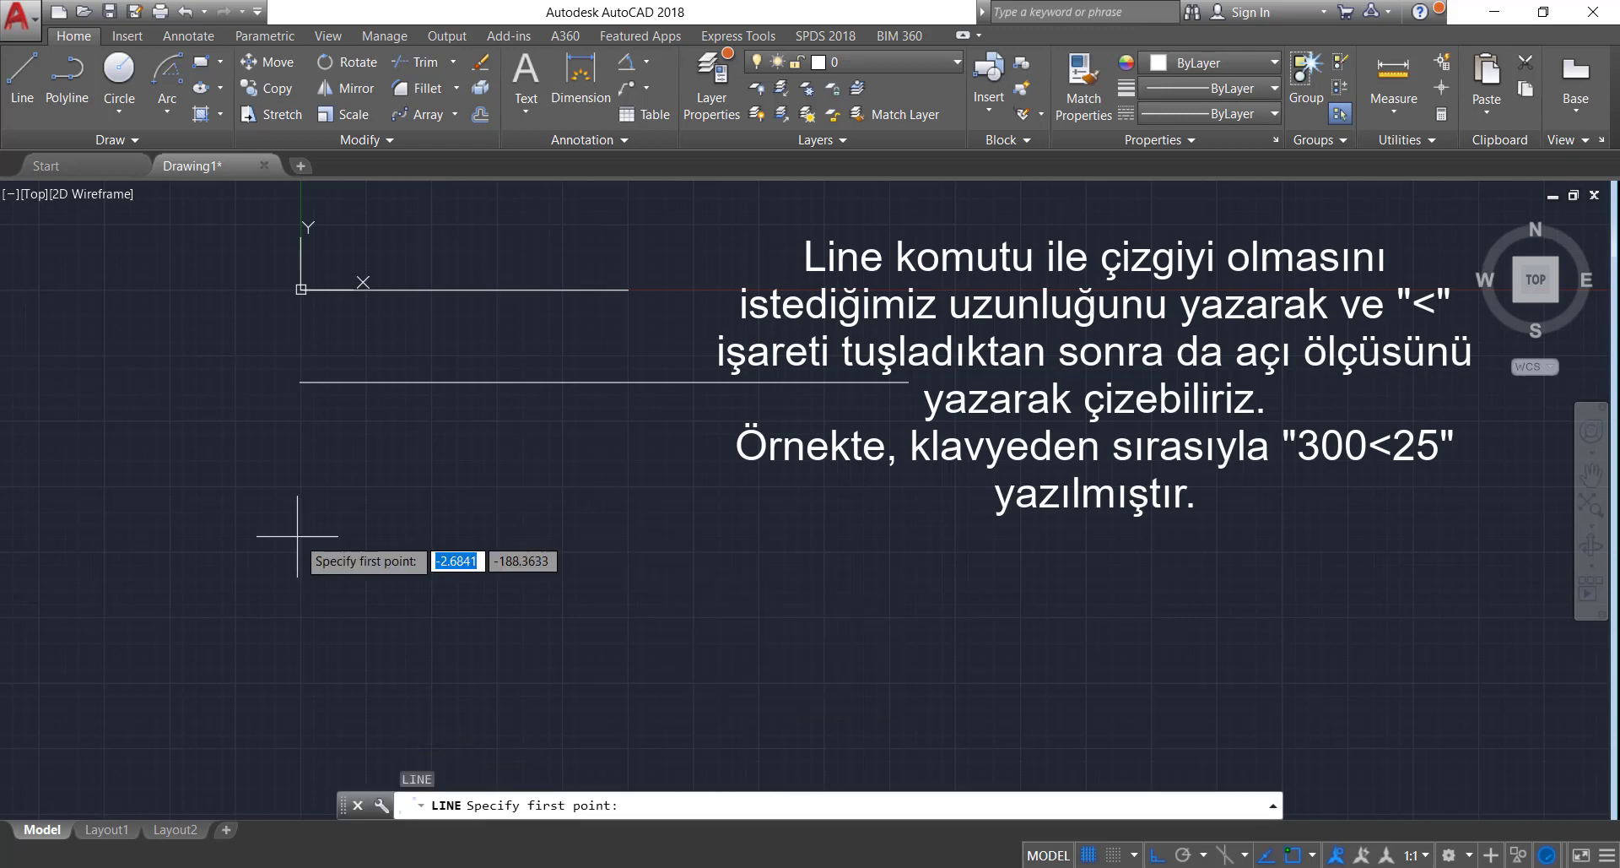
pyautogui.click(296, 511)
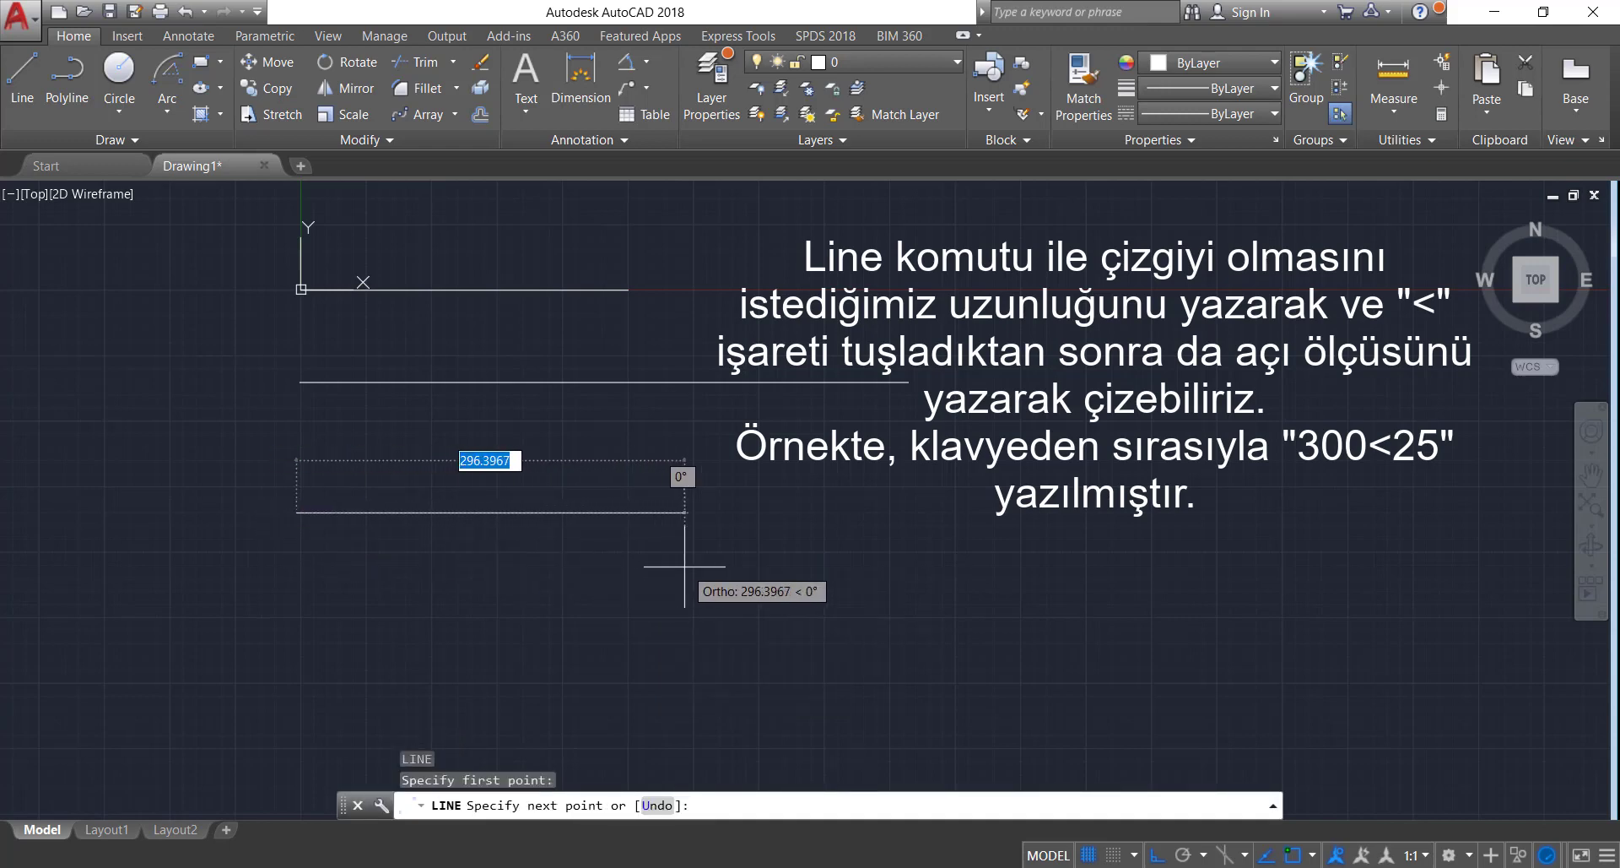
pyautogui.write('300')
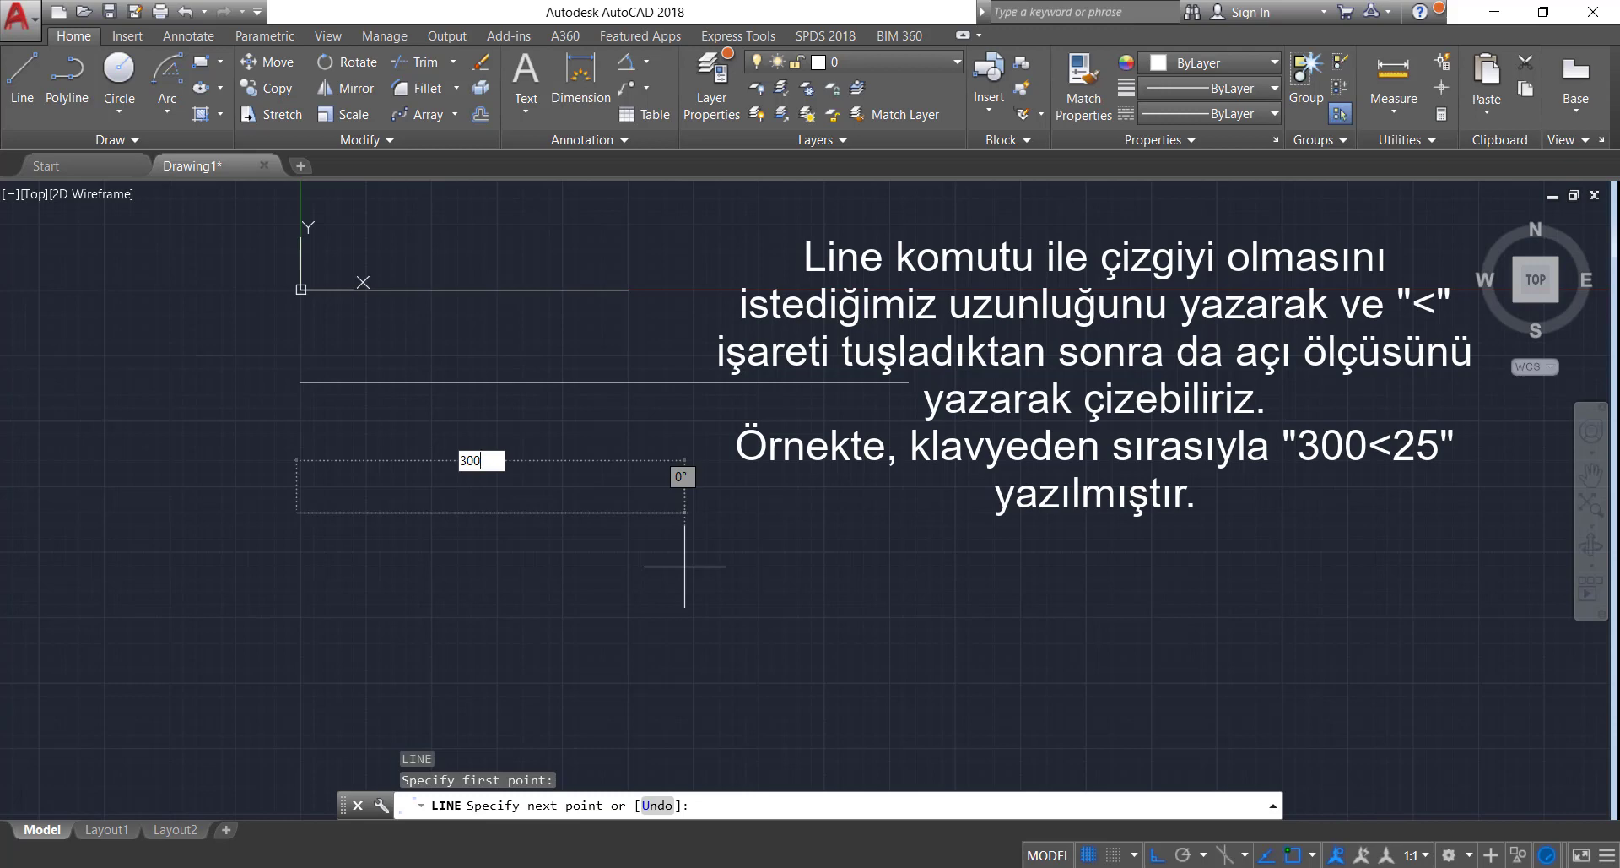
pyautogui.write('<0°')
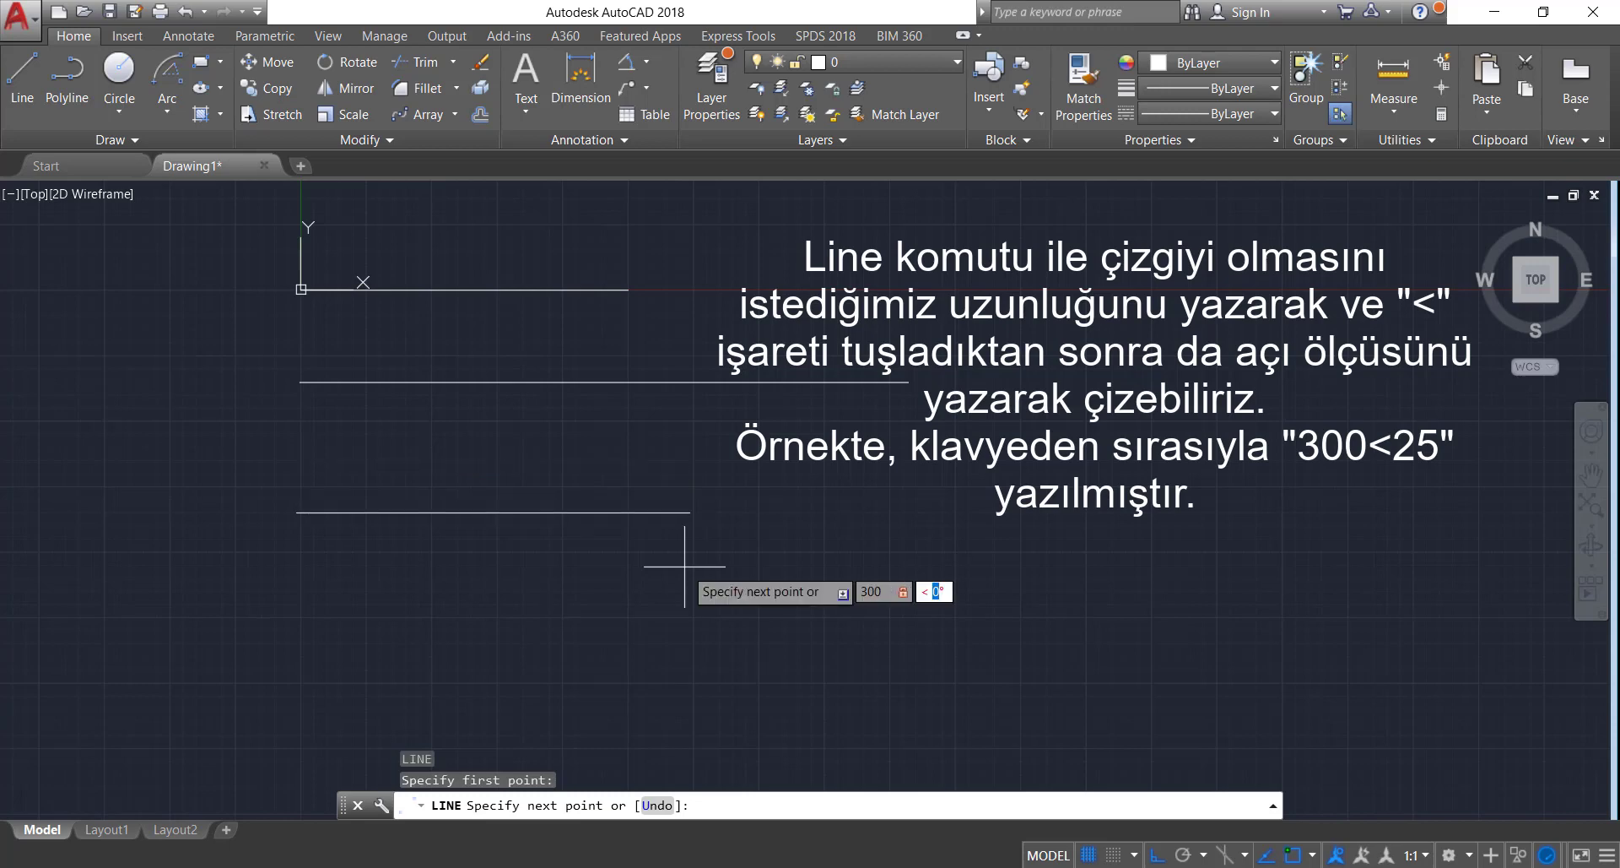
pyautogui.write('25')
pyautogui.press('Return')
pyautogui.press('Return')
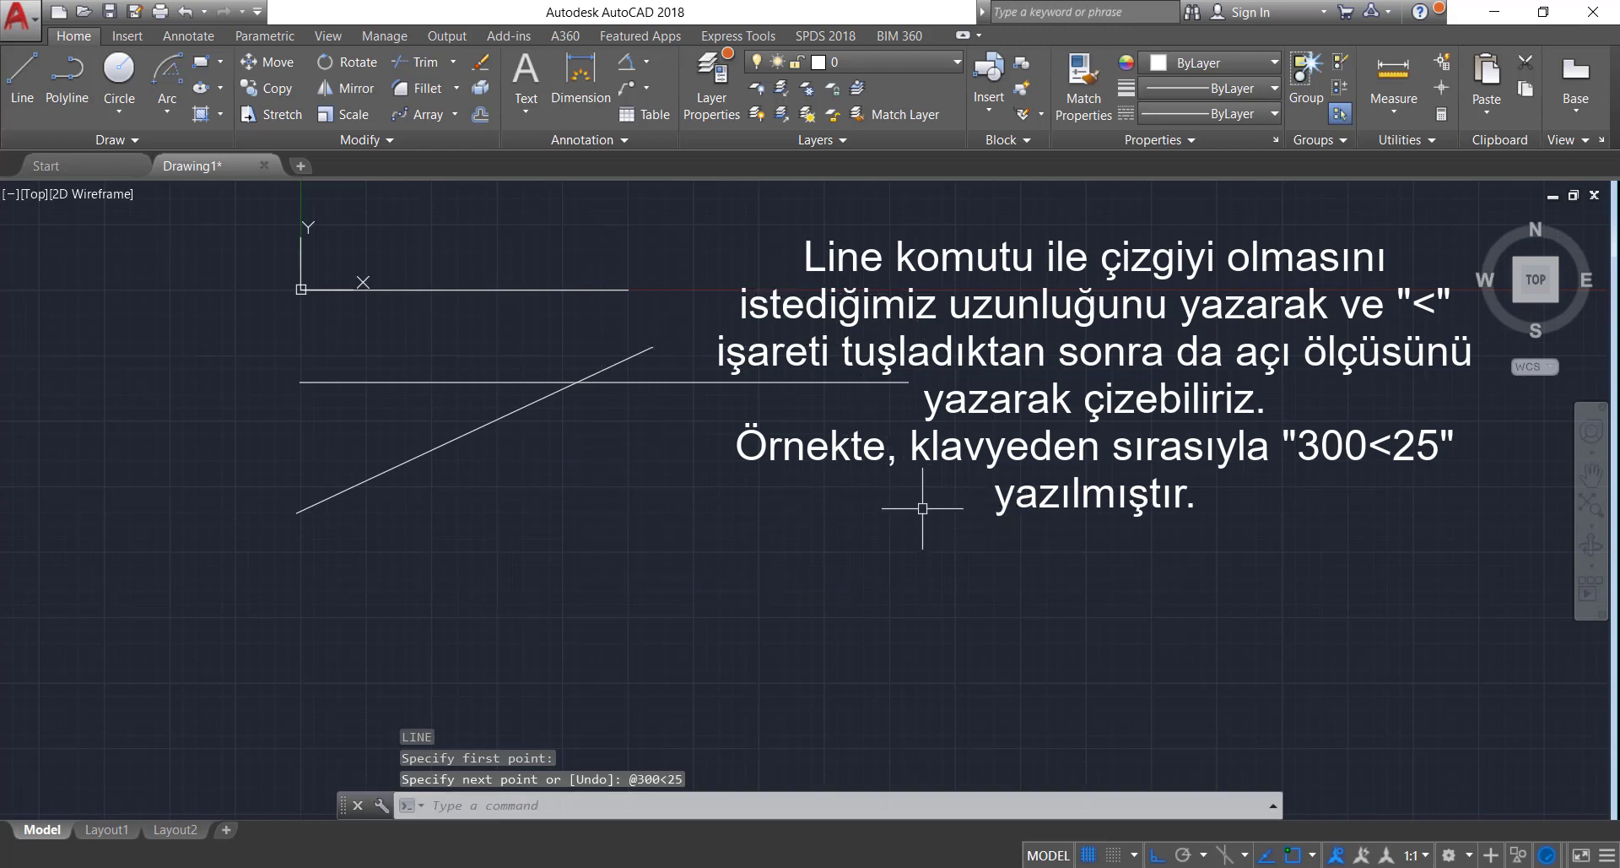
pyautogui.press('Escape')
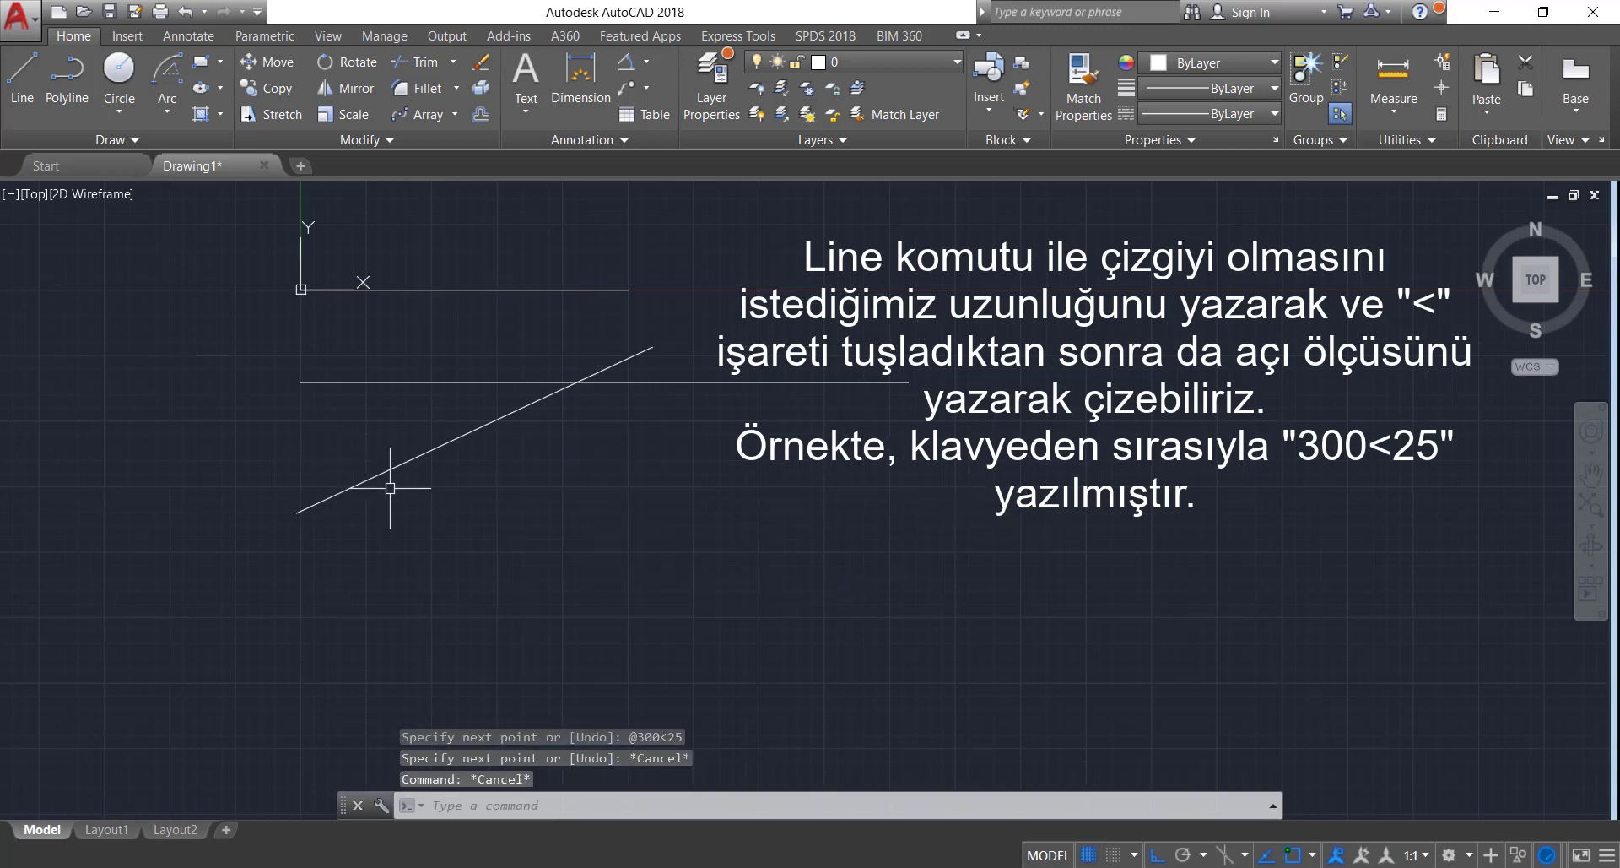
# Draw a horizontal line from the inclined line's lower endpoint, extending past the inclined line's upper end.
pyautogui.write('l')
pyautogui.press('Return')
pyautogui.click(297, 511)
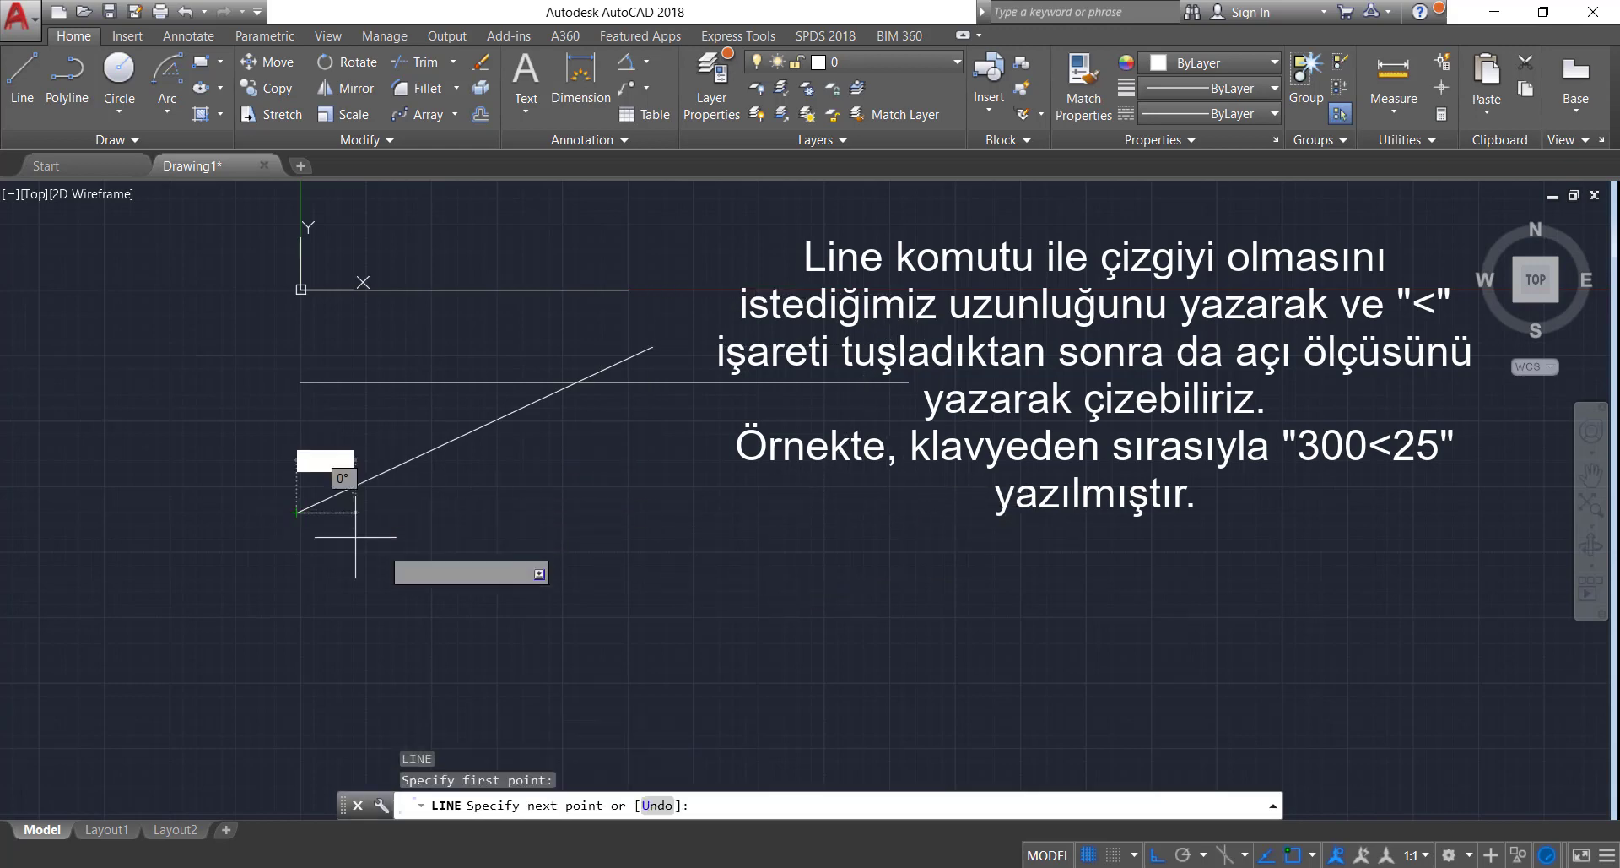
pyautogui.click(818, 562)
pyautogui.press('Escape')
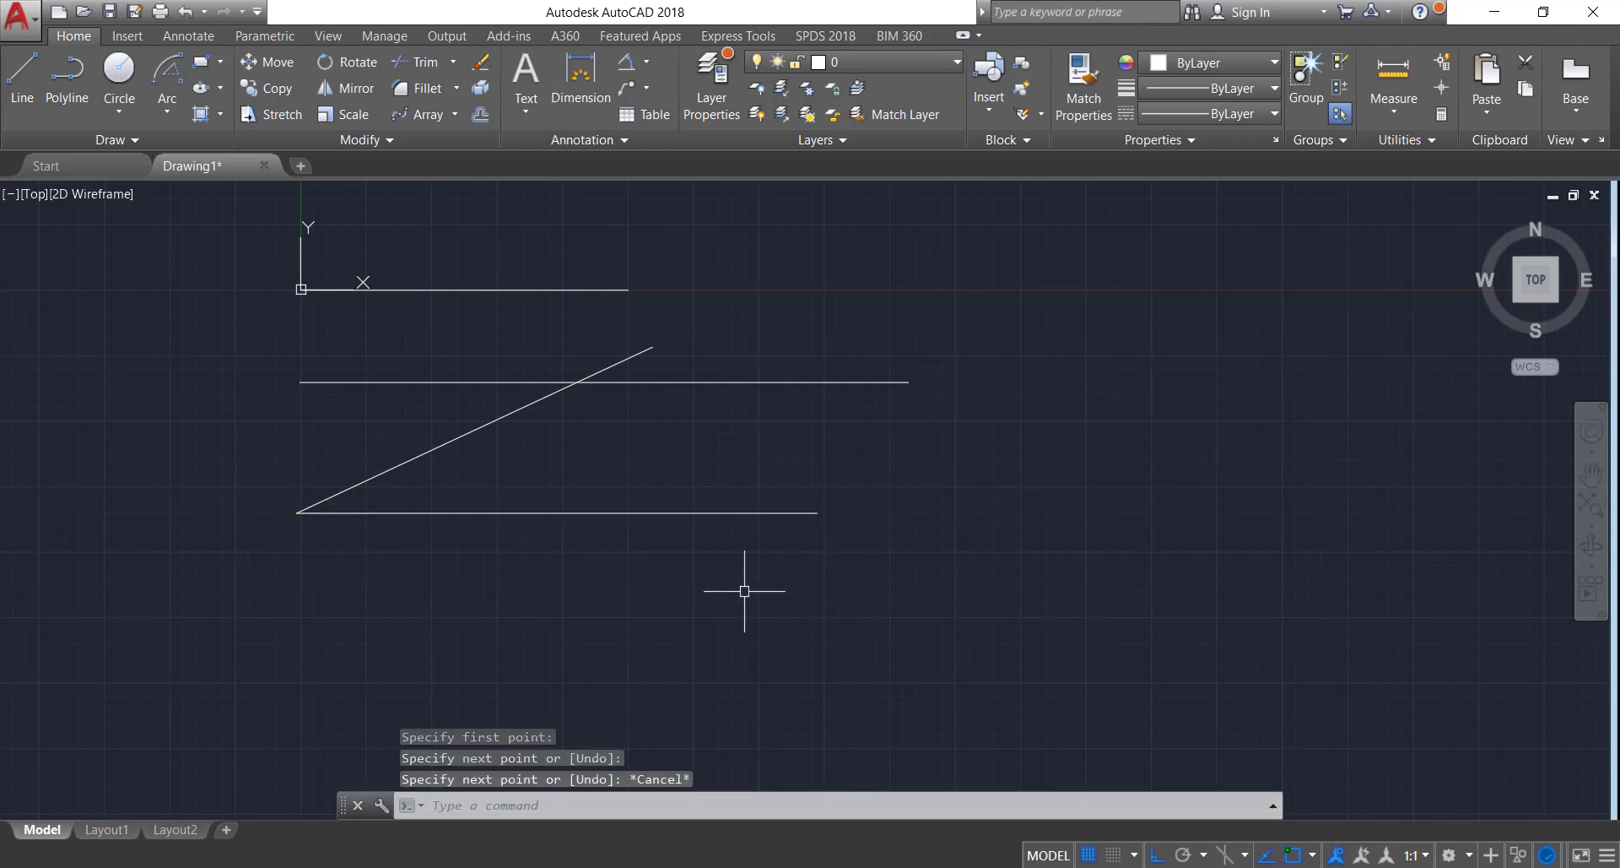
# Measure the length and angle of the inclined line between its two endpoints.
pyautogui.write('di')
pyautogui.press('Return')
pyautogui.click(297, 511)
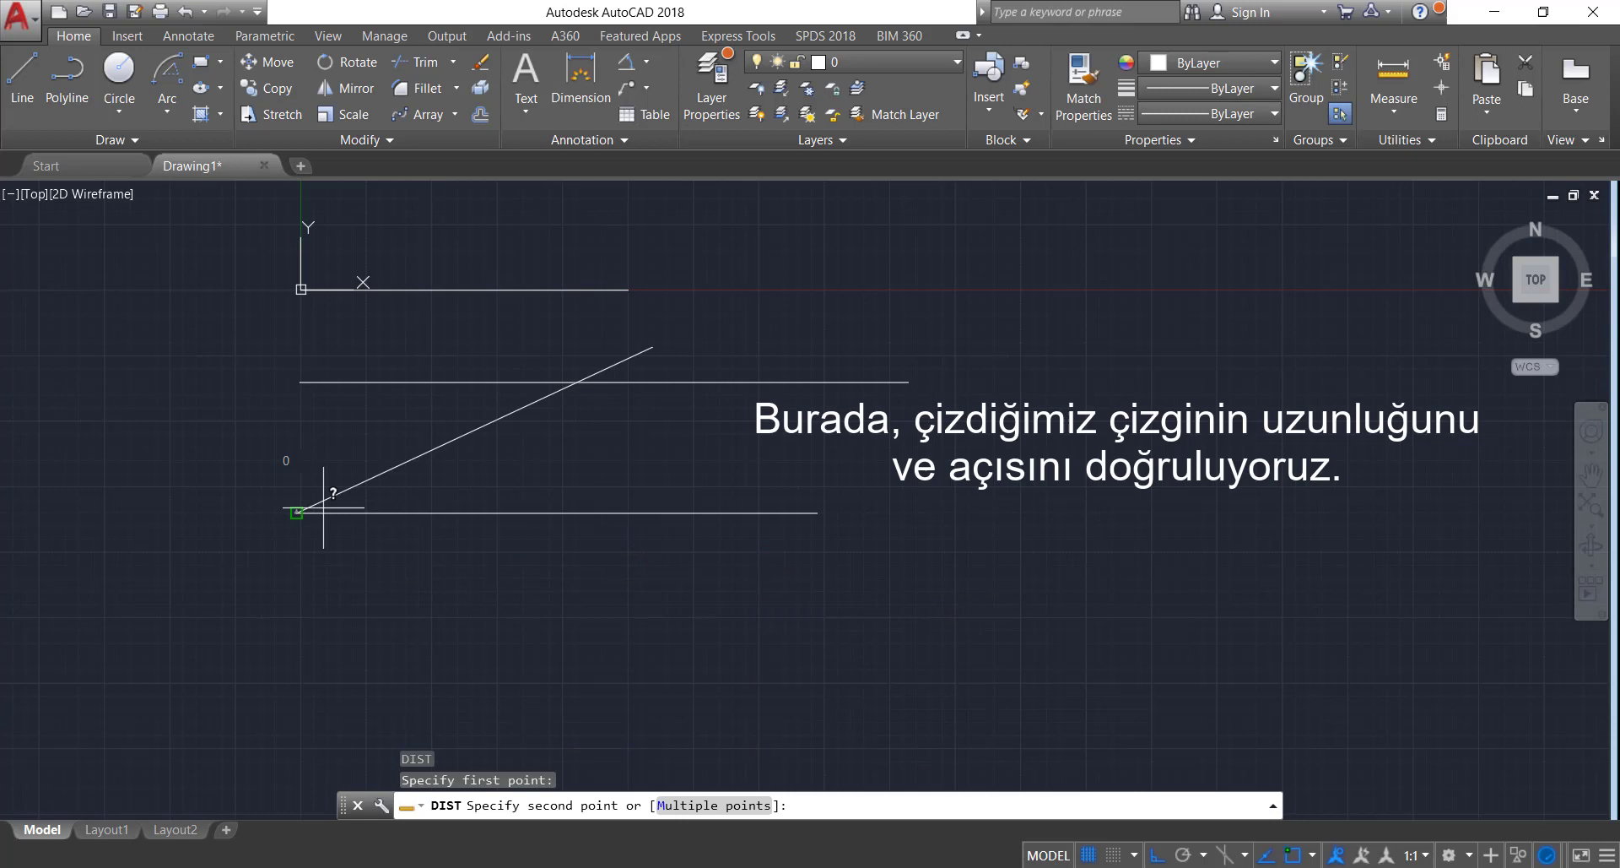
pyautogui.click(652, 346)
pyautogui.press('Escape')
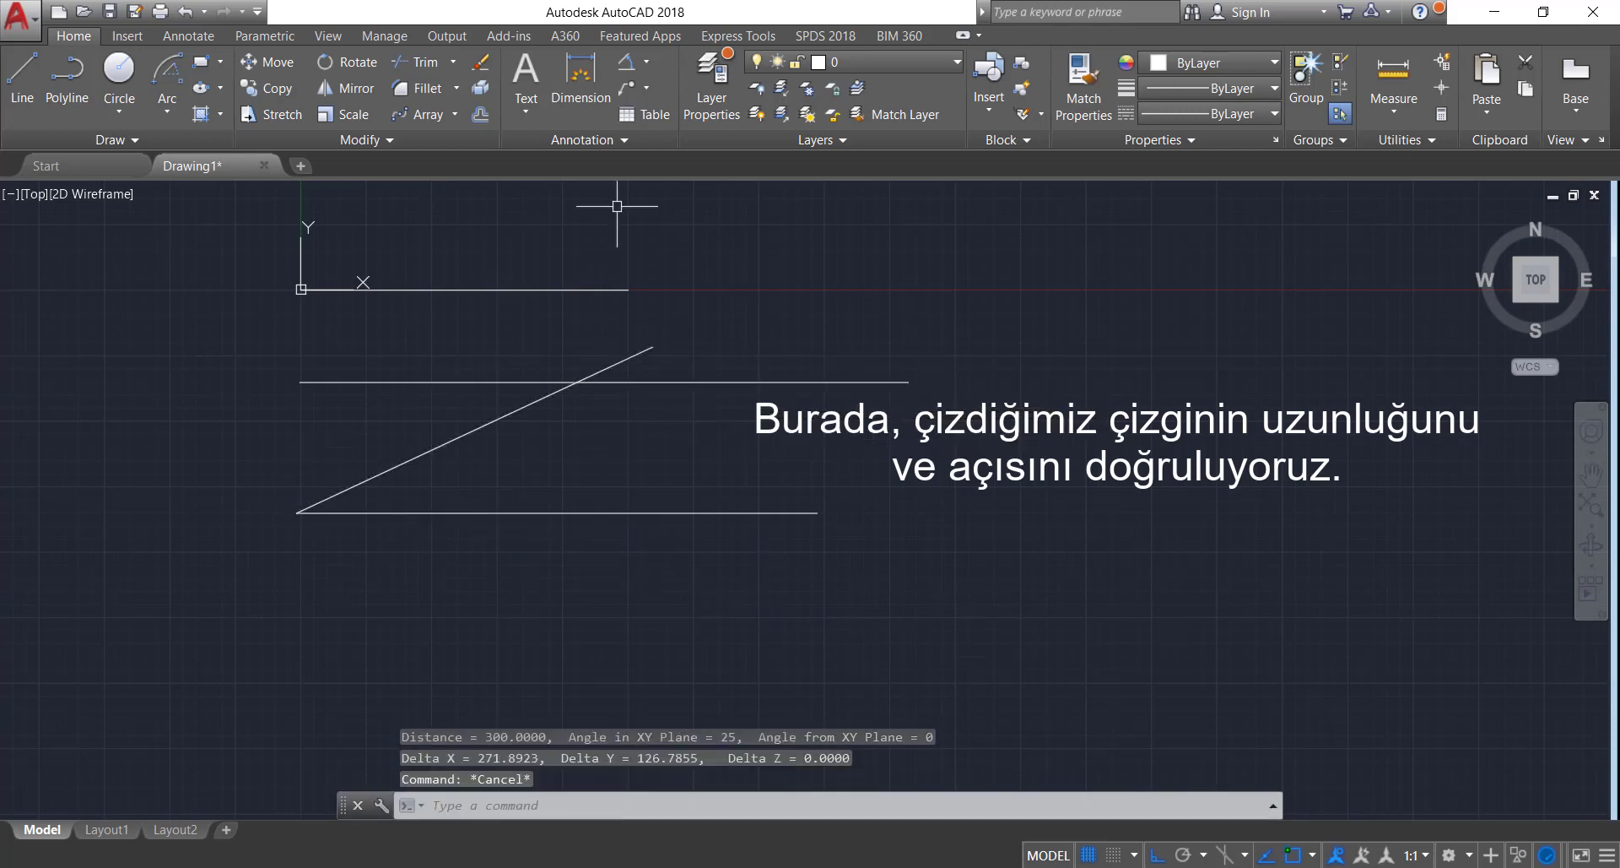
# Add an angular dimension between the lowest horizontal line and the inclined line, and examine its text up close.
pyautogui.click(644, 68)
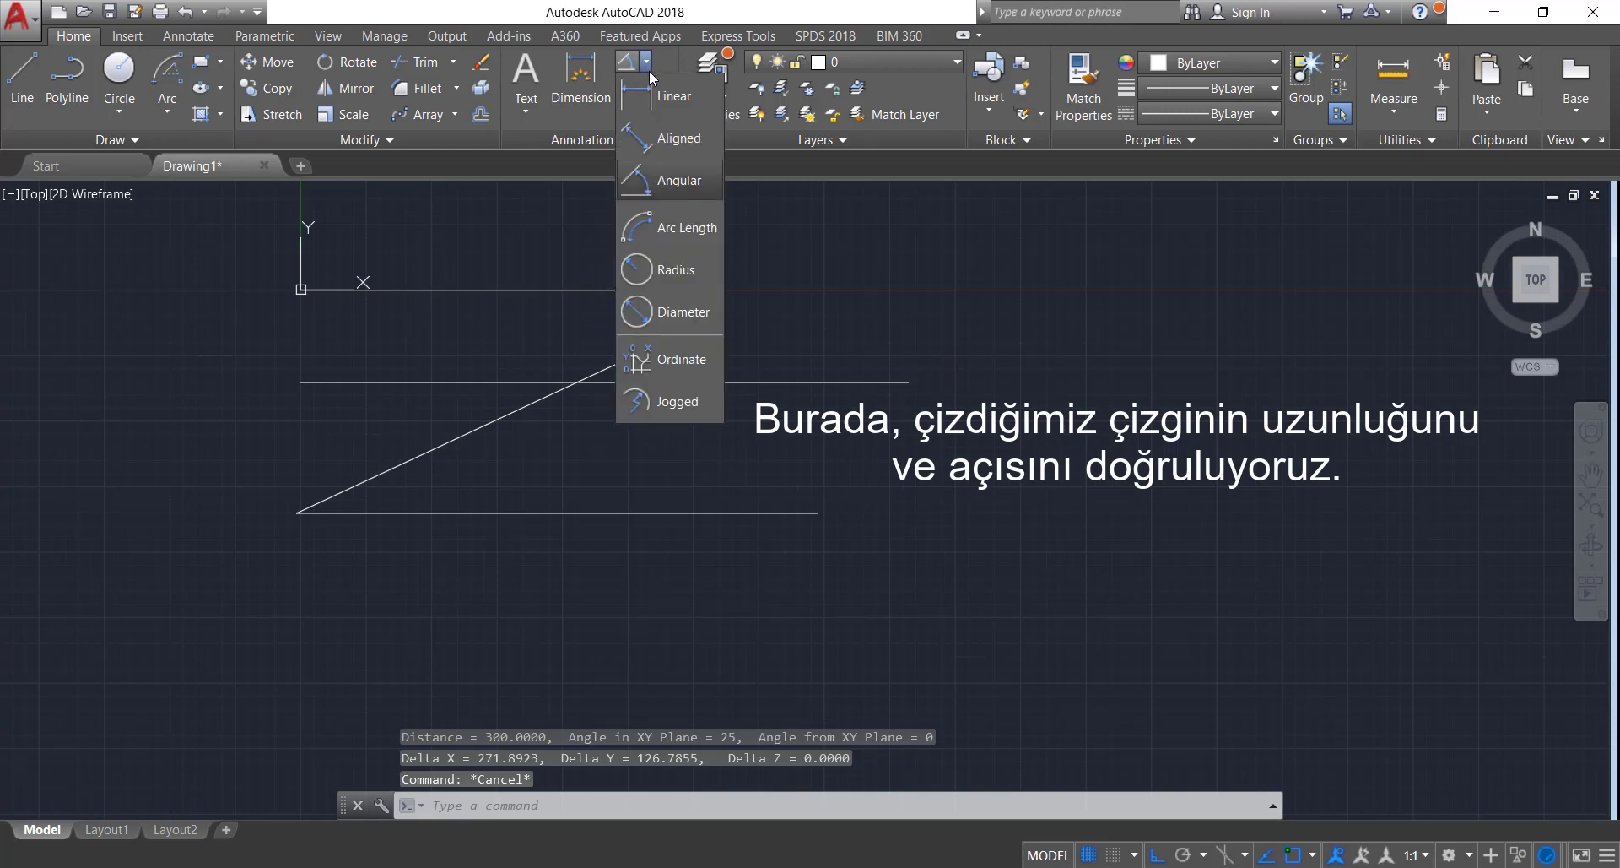
pyautogui.click(675, 180)
pyautogui.click(473, 513)
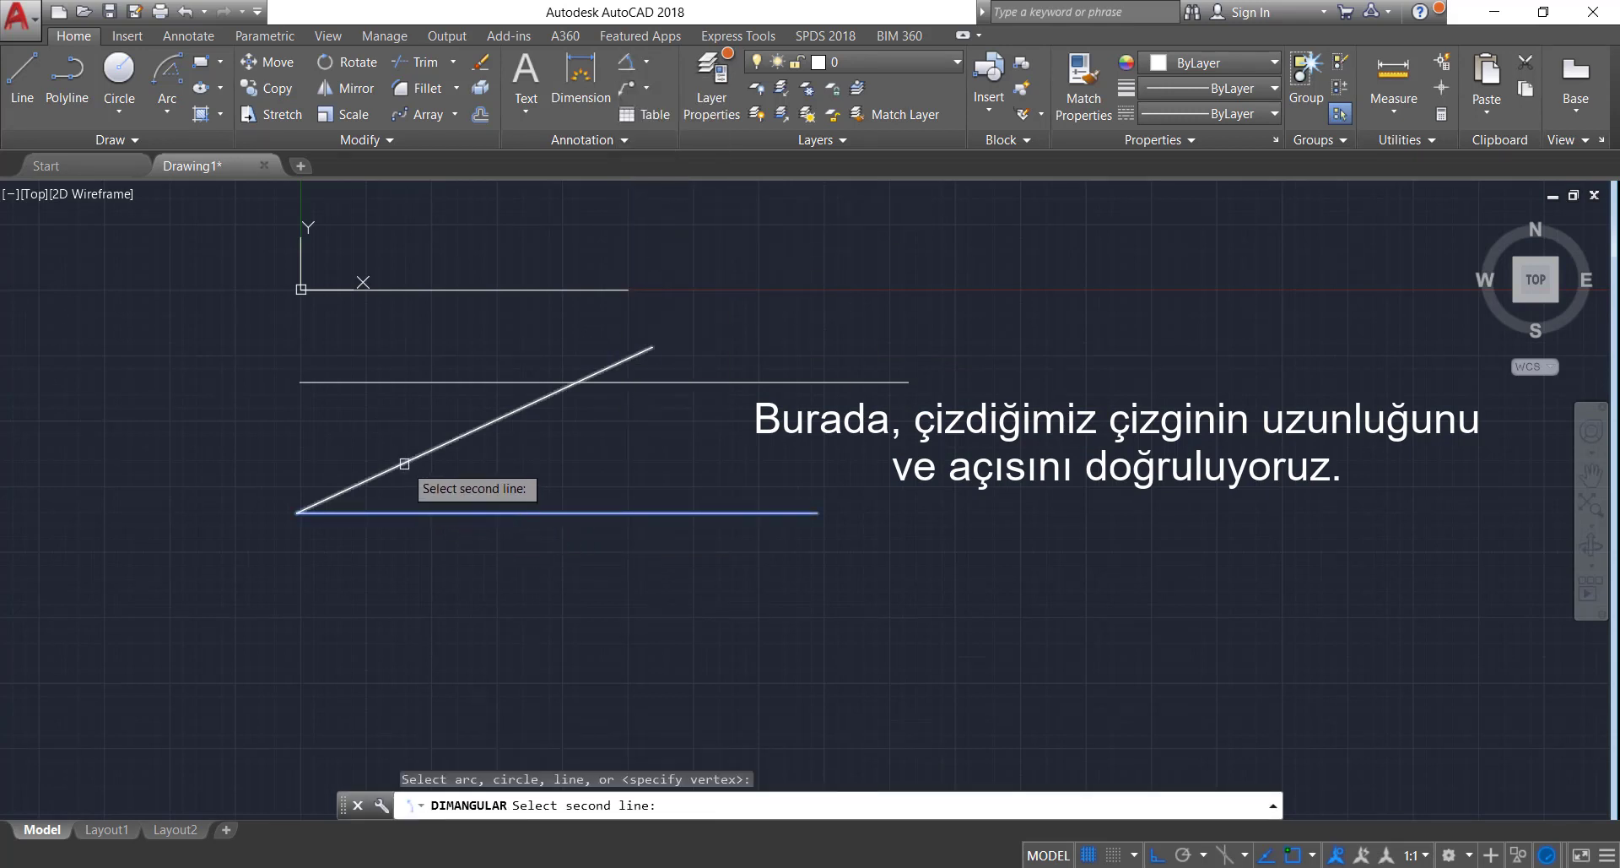
pyautogui.click(409, 465)
pyautogui.click(530, 469)
pyautogui.press('Escape')
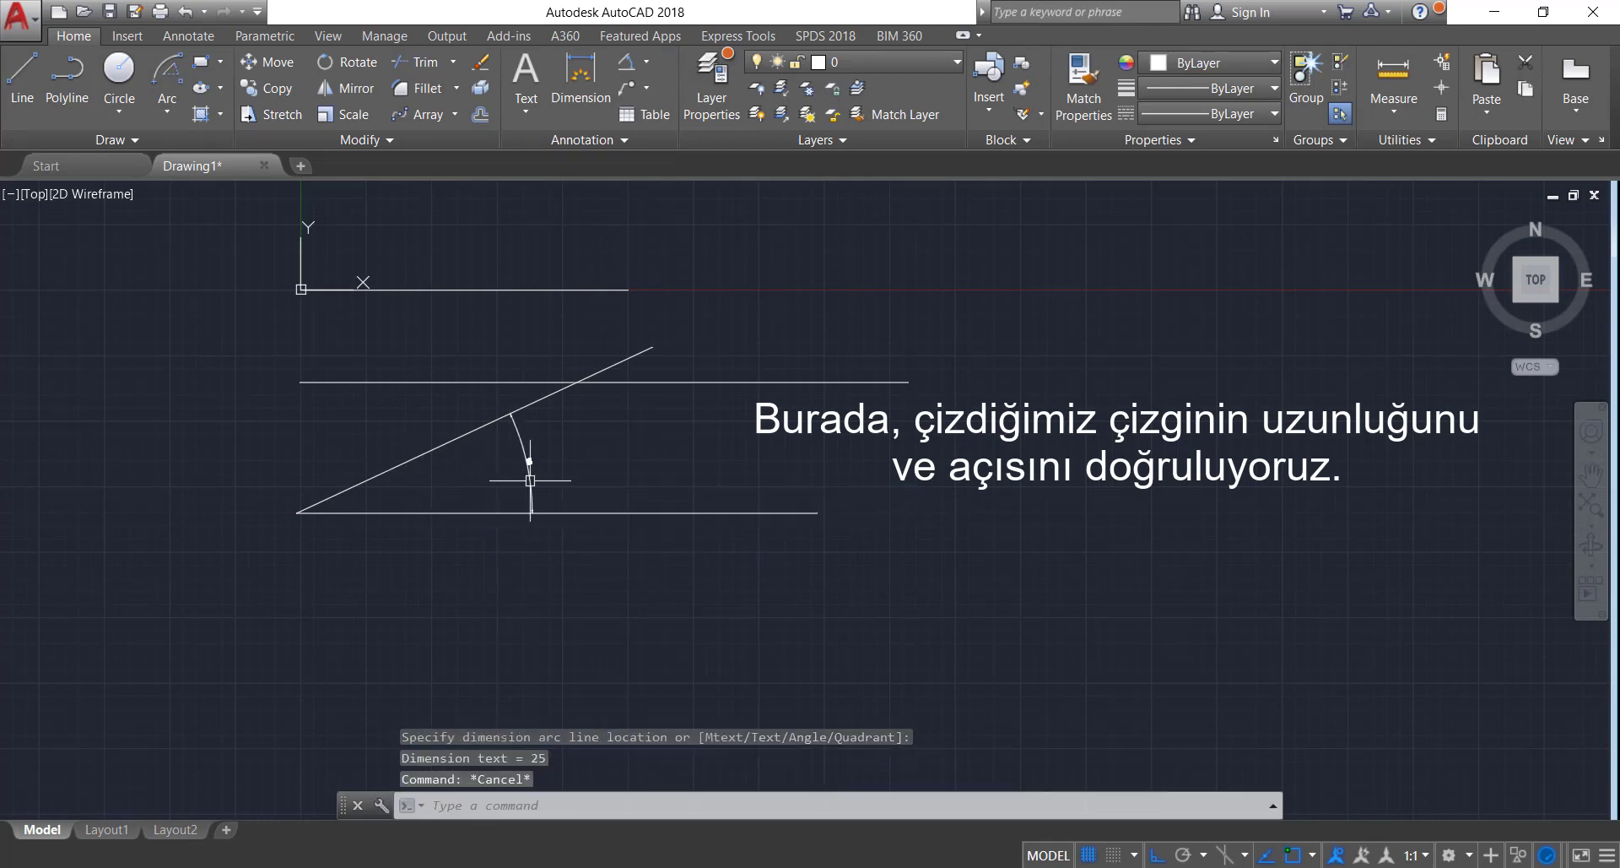
pyautogui.scroll(2, 529, 472)
pyautogui.scroll(5, 528, 471)
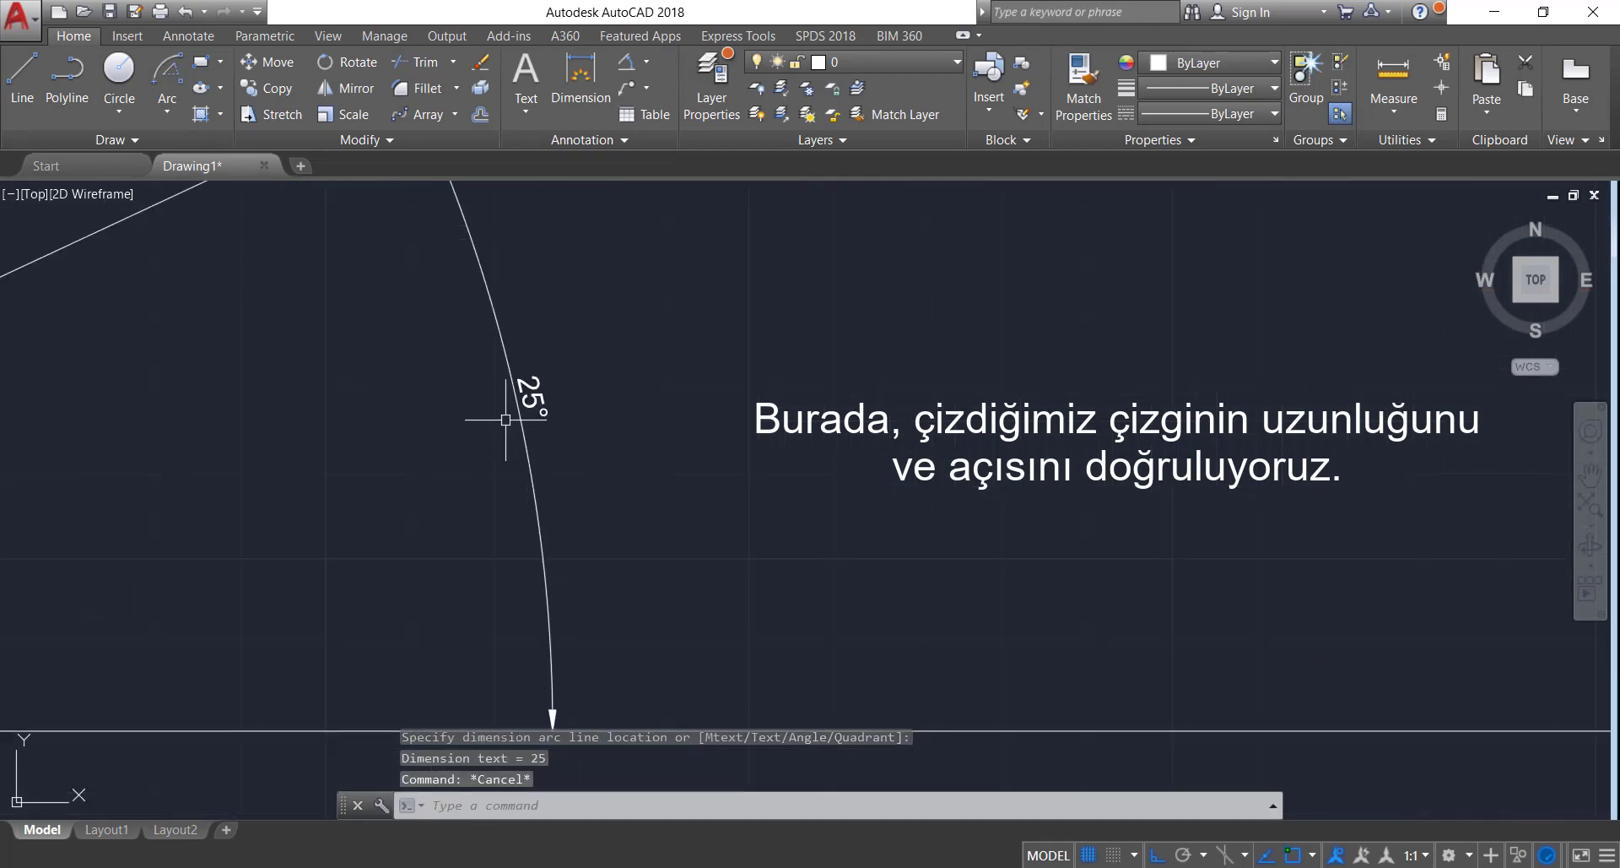
pyautogui.press('Escape')
pyautogui.scroll(-7, 506, 419)
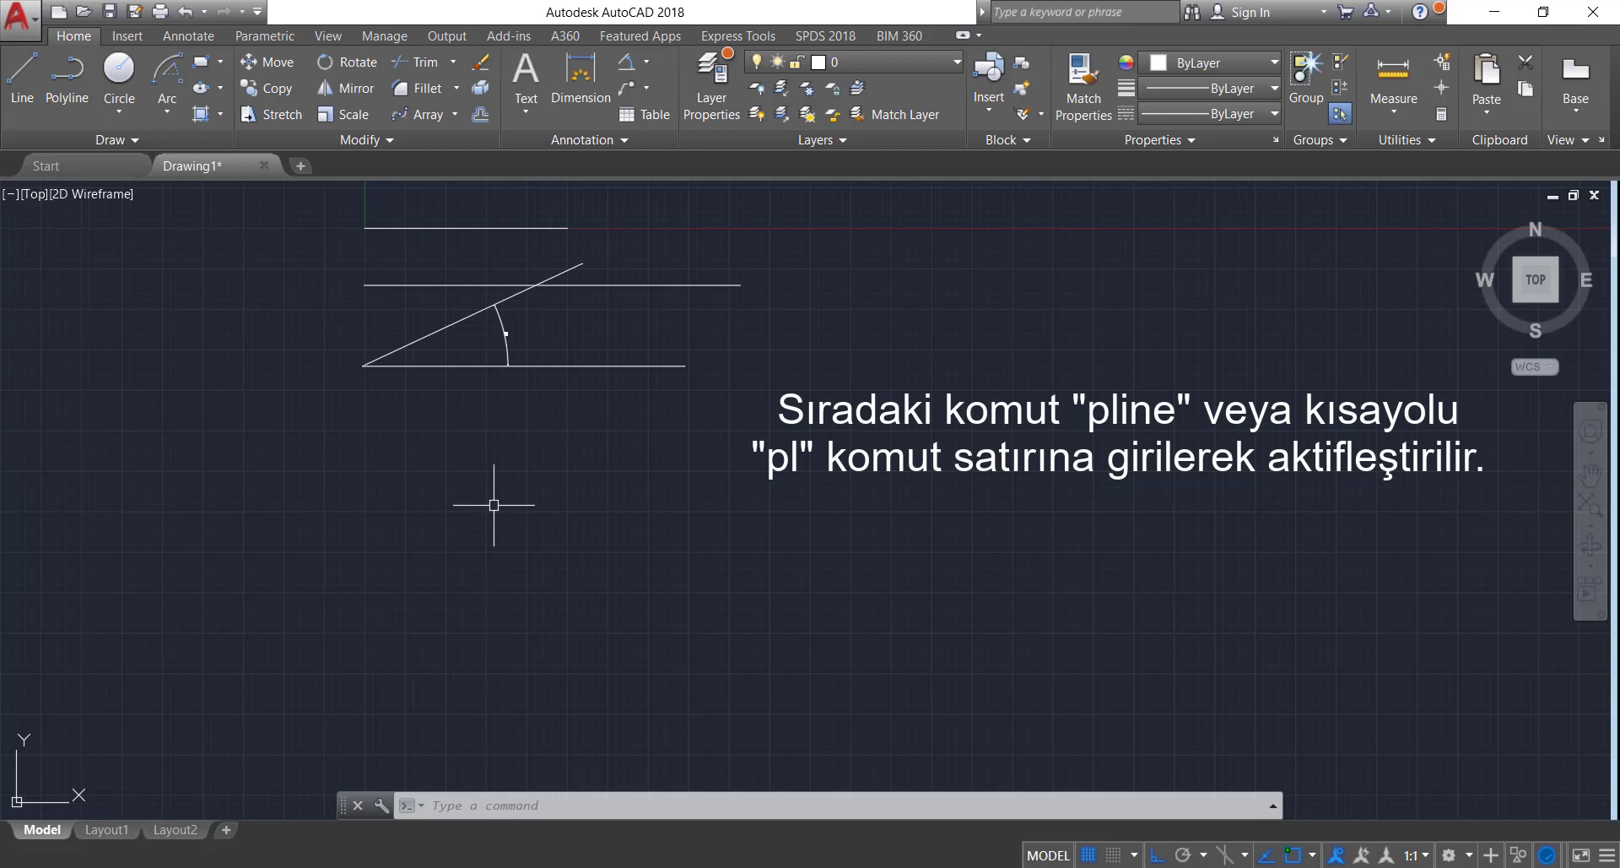
# Draw a three-segment stepped polyline below the dimensioned angle, running right, down and right, and select it to check whether it is one object.
pyautogui.write('PL')
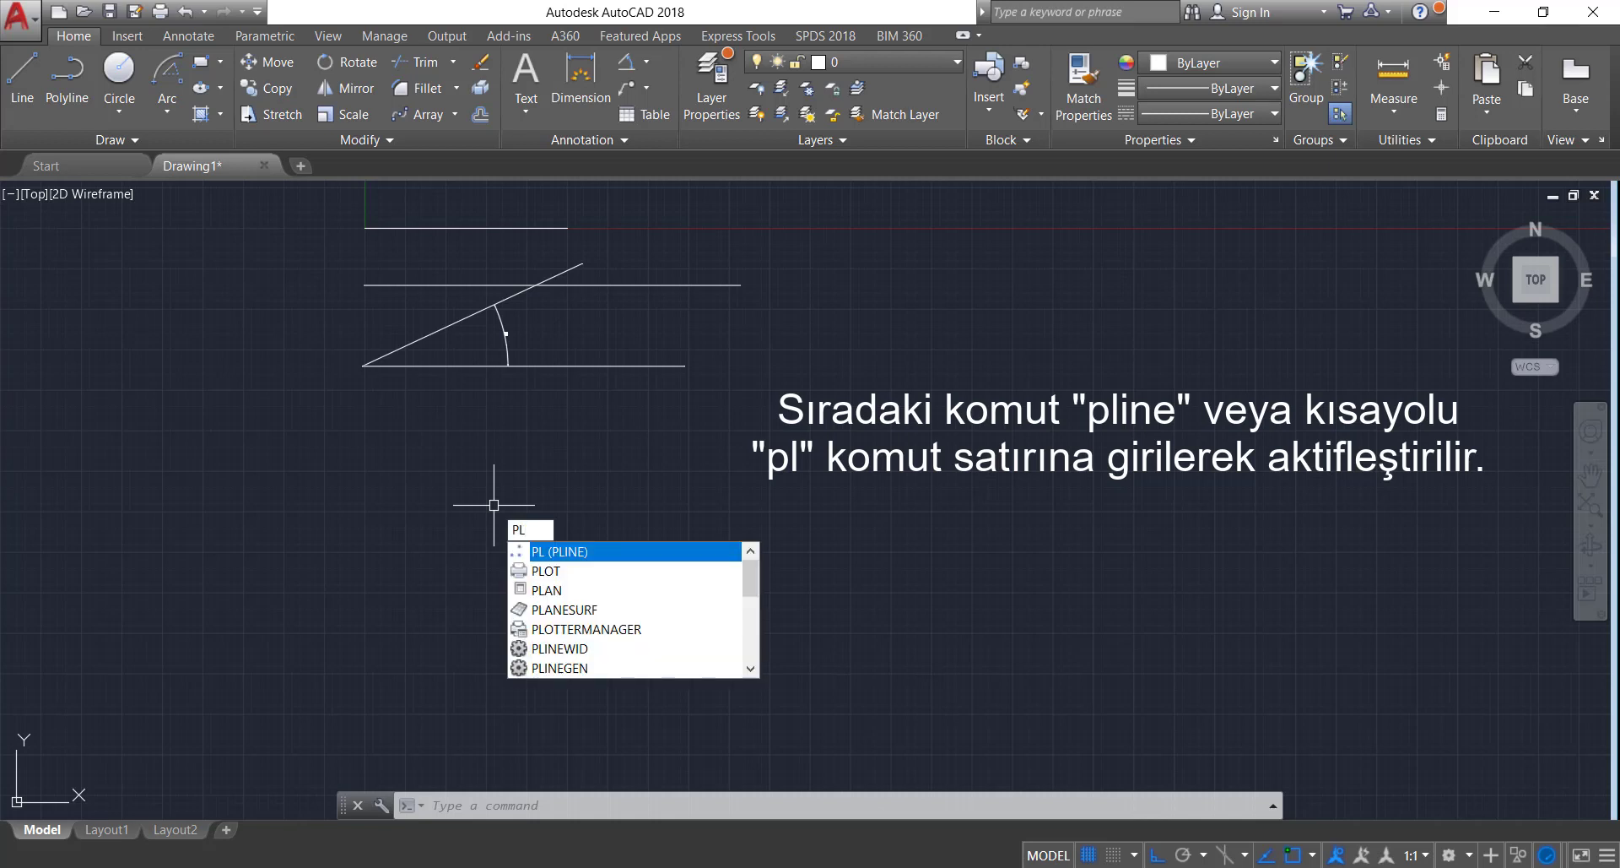
pyautogui.press('Return')
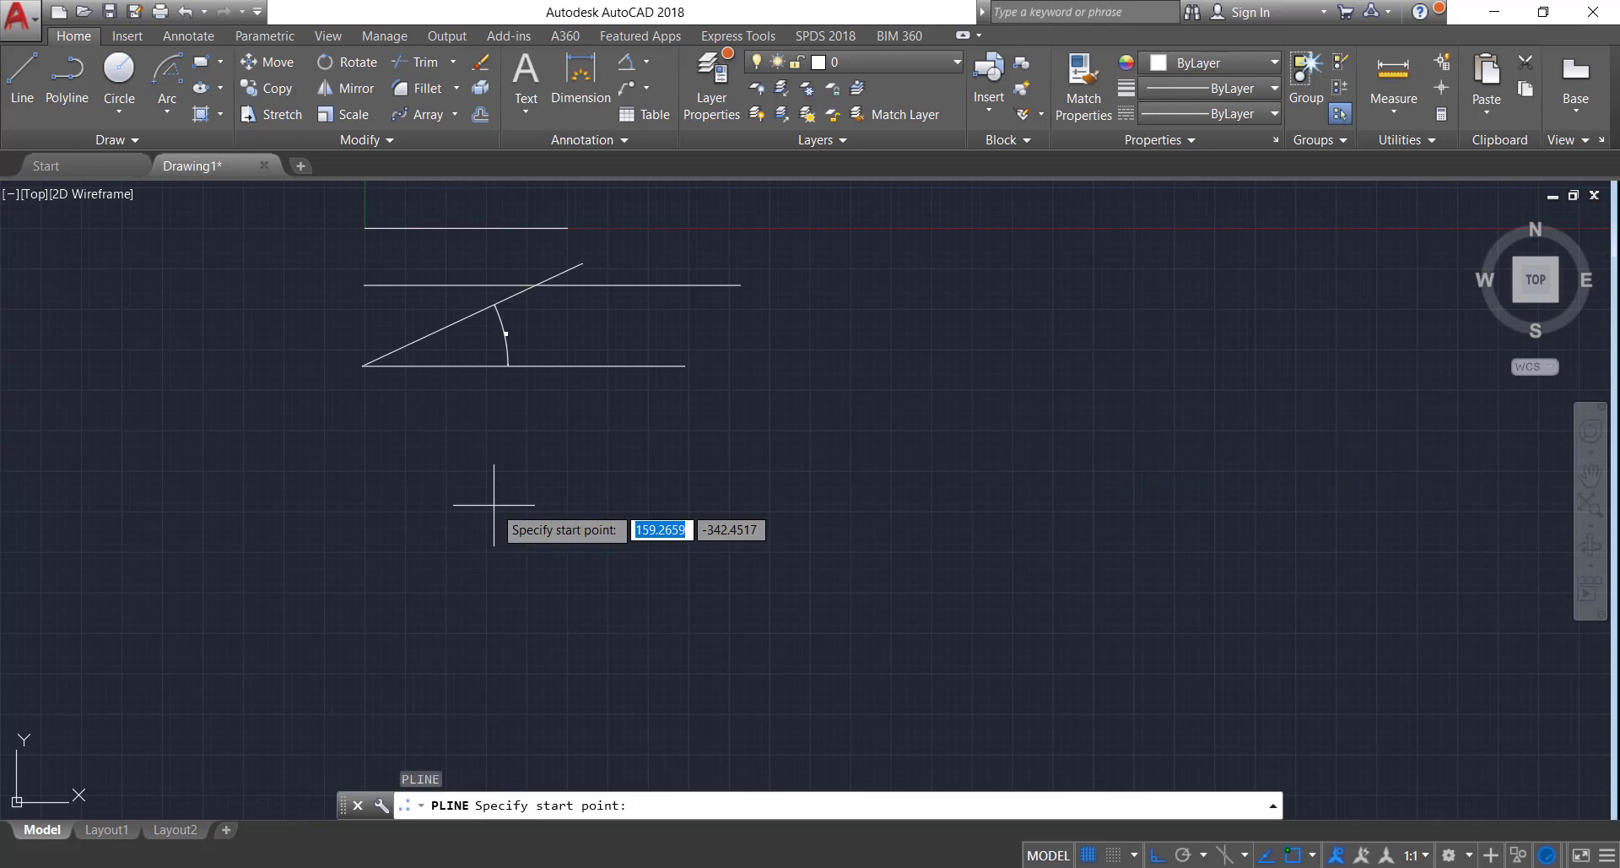
pyautogui.click(365, 434)
pyautogui.click(615, 433)
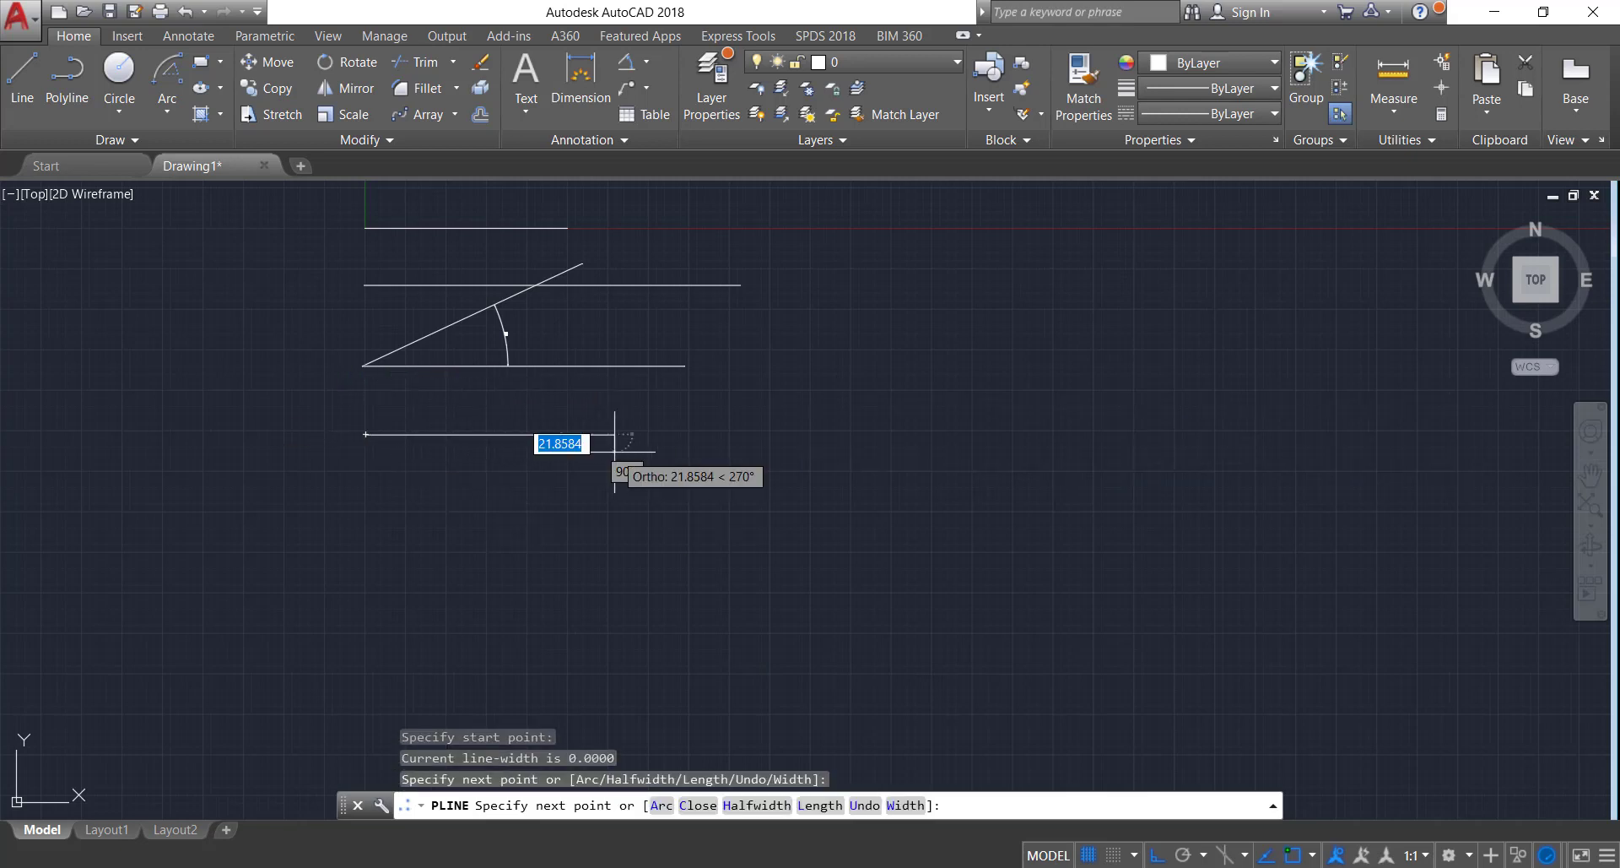
pyautogui.click(615, 528)
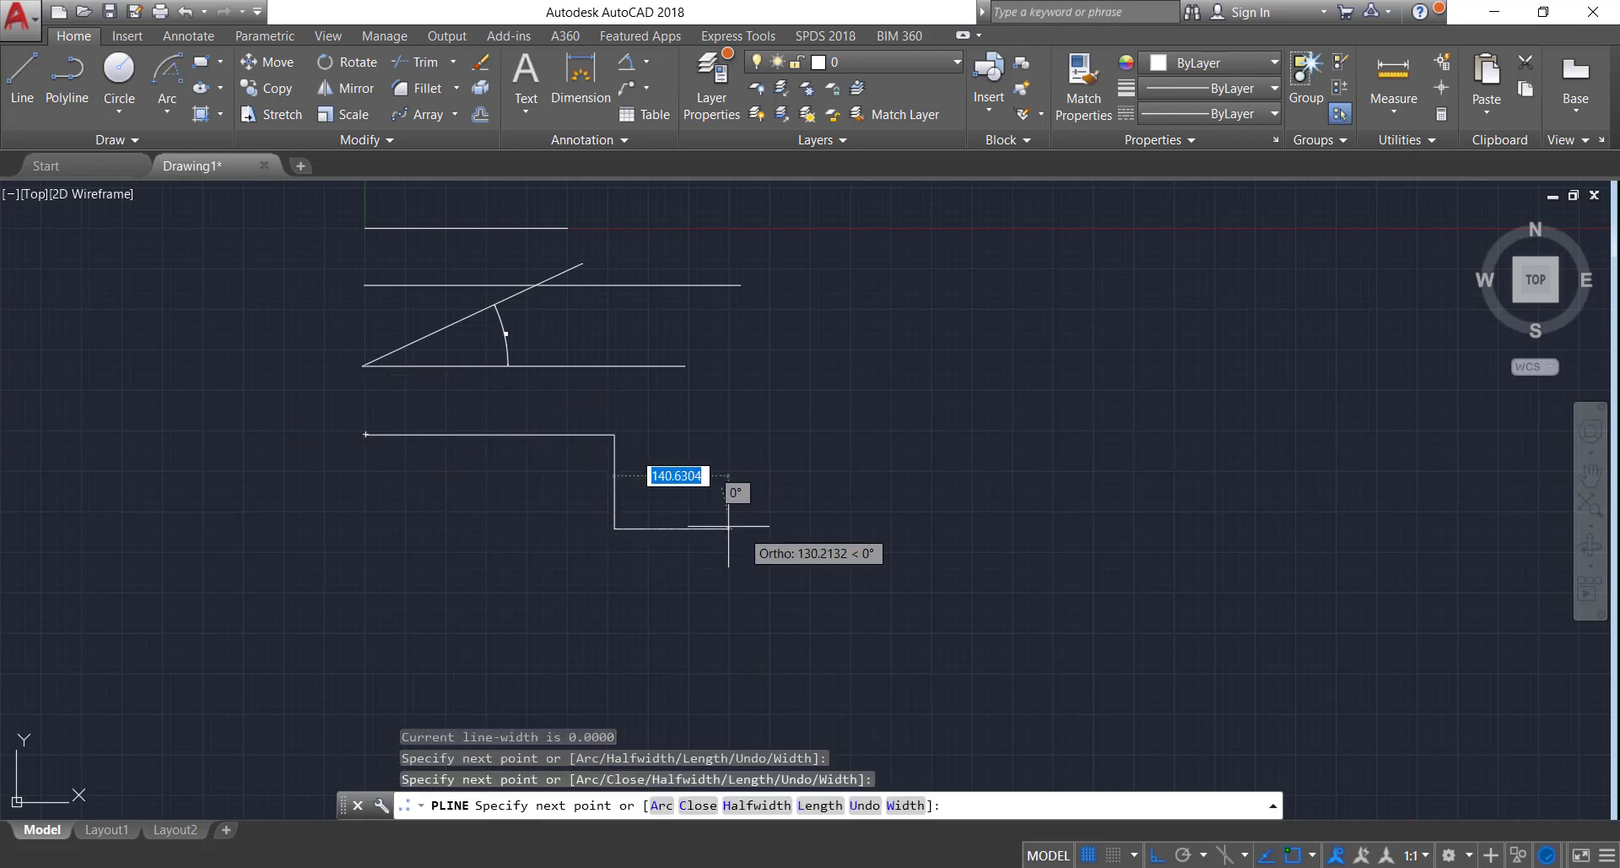
pyautogui.click(978, 542)
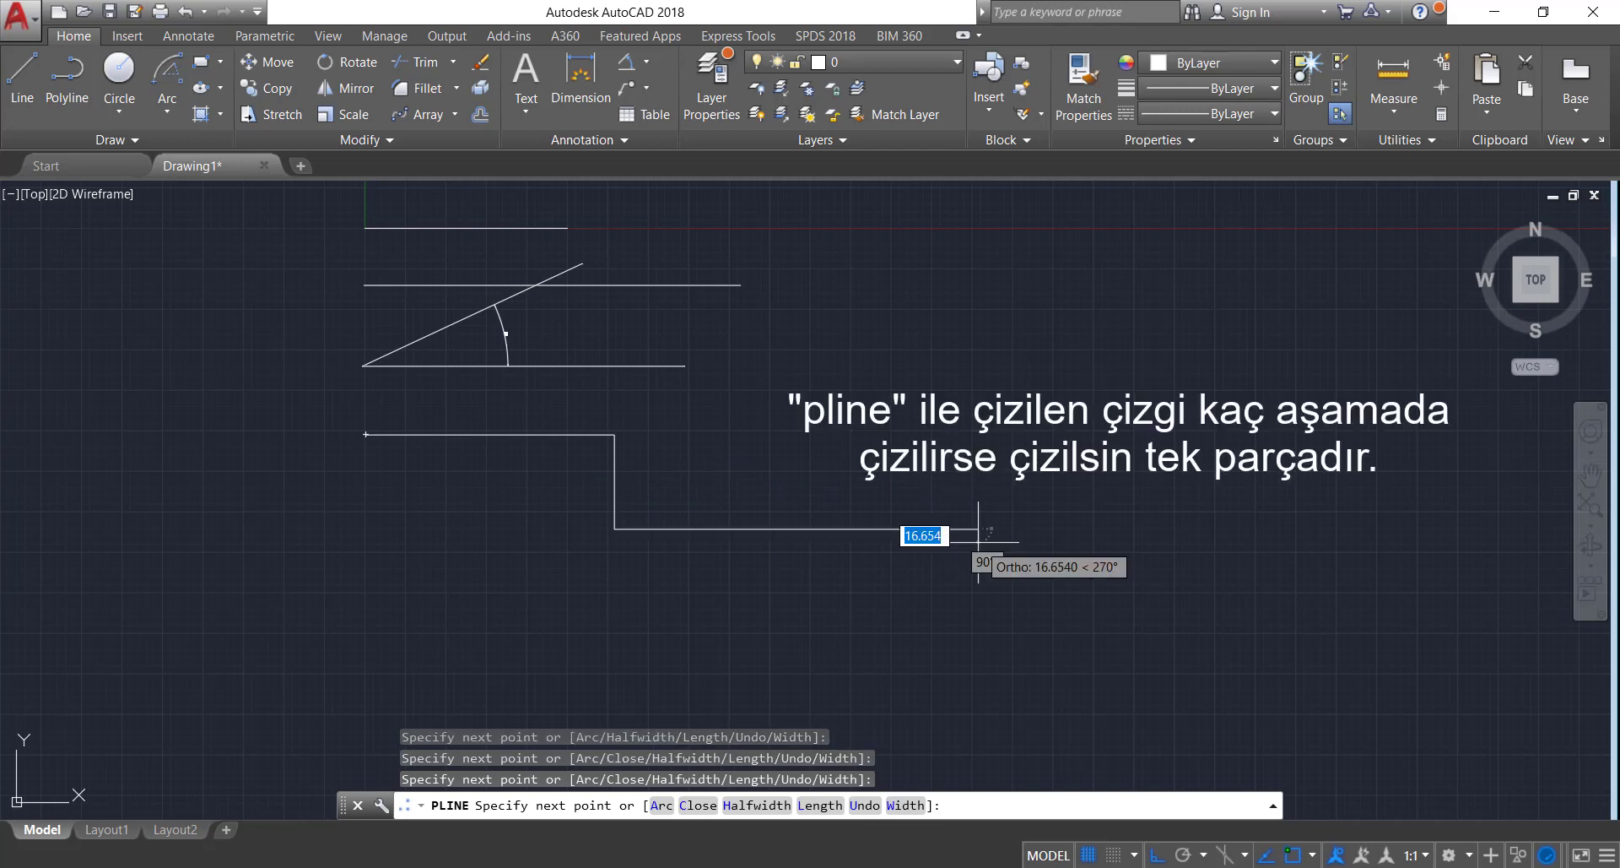
pyautogui.press('Escape')
pyautogui.click(828, 530)
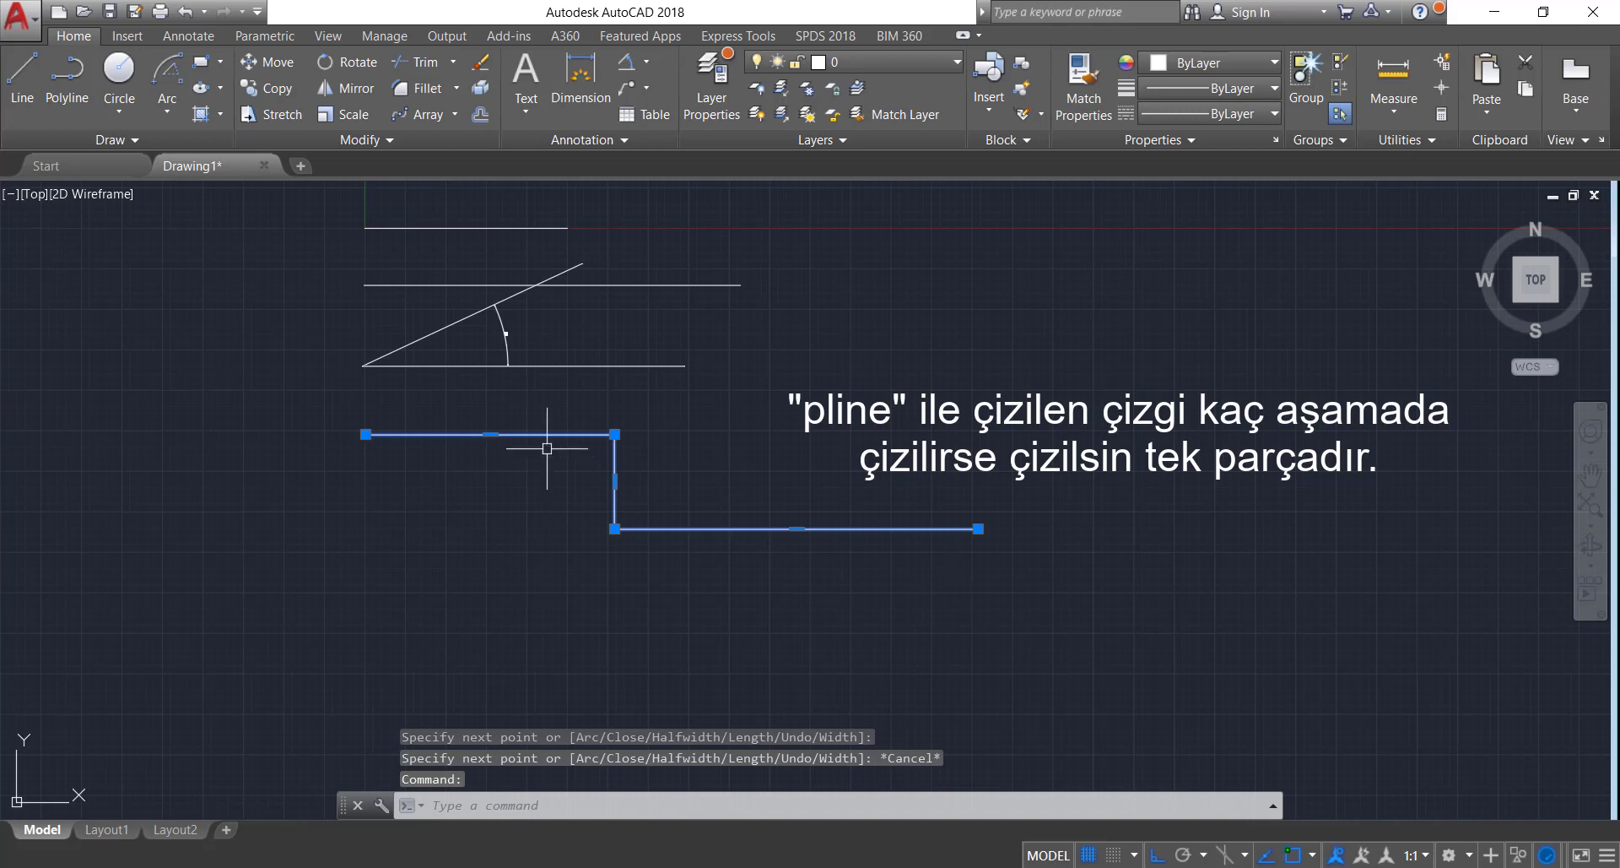
pyautogui.press('Escape')
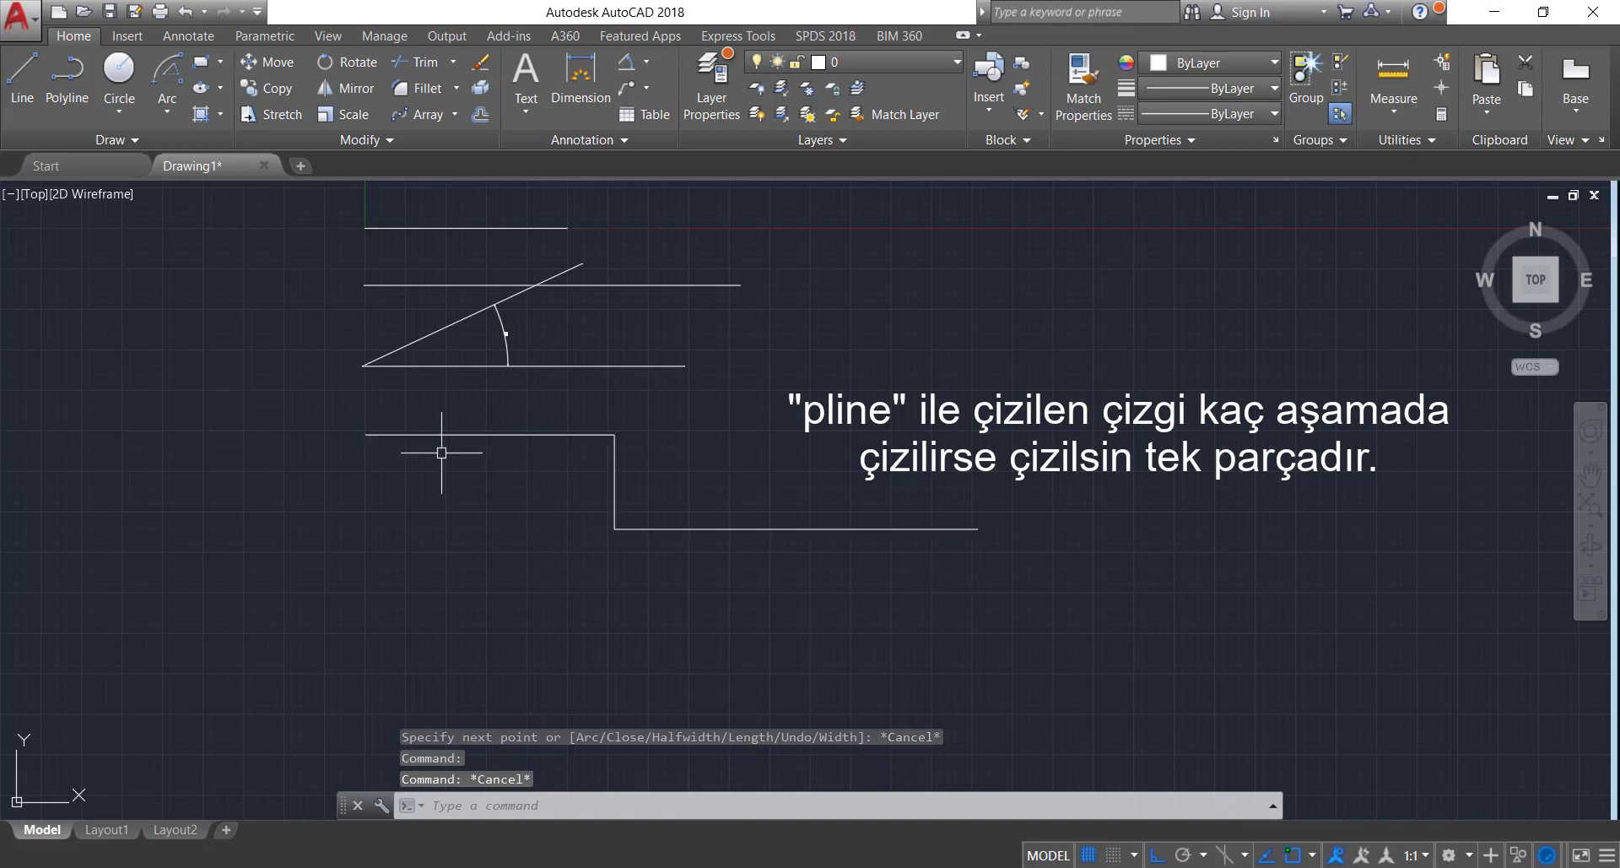
# Draw a matching three-segment stepped shape just below the polyline with the LINE command, running right, down and right.
pyautogui.write('l')
pyautogui.press('Return')
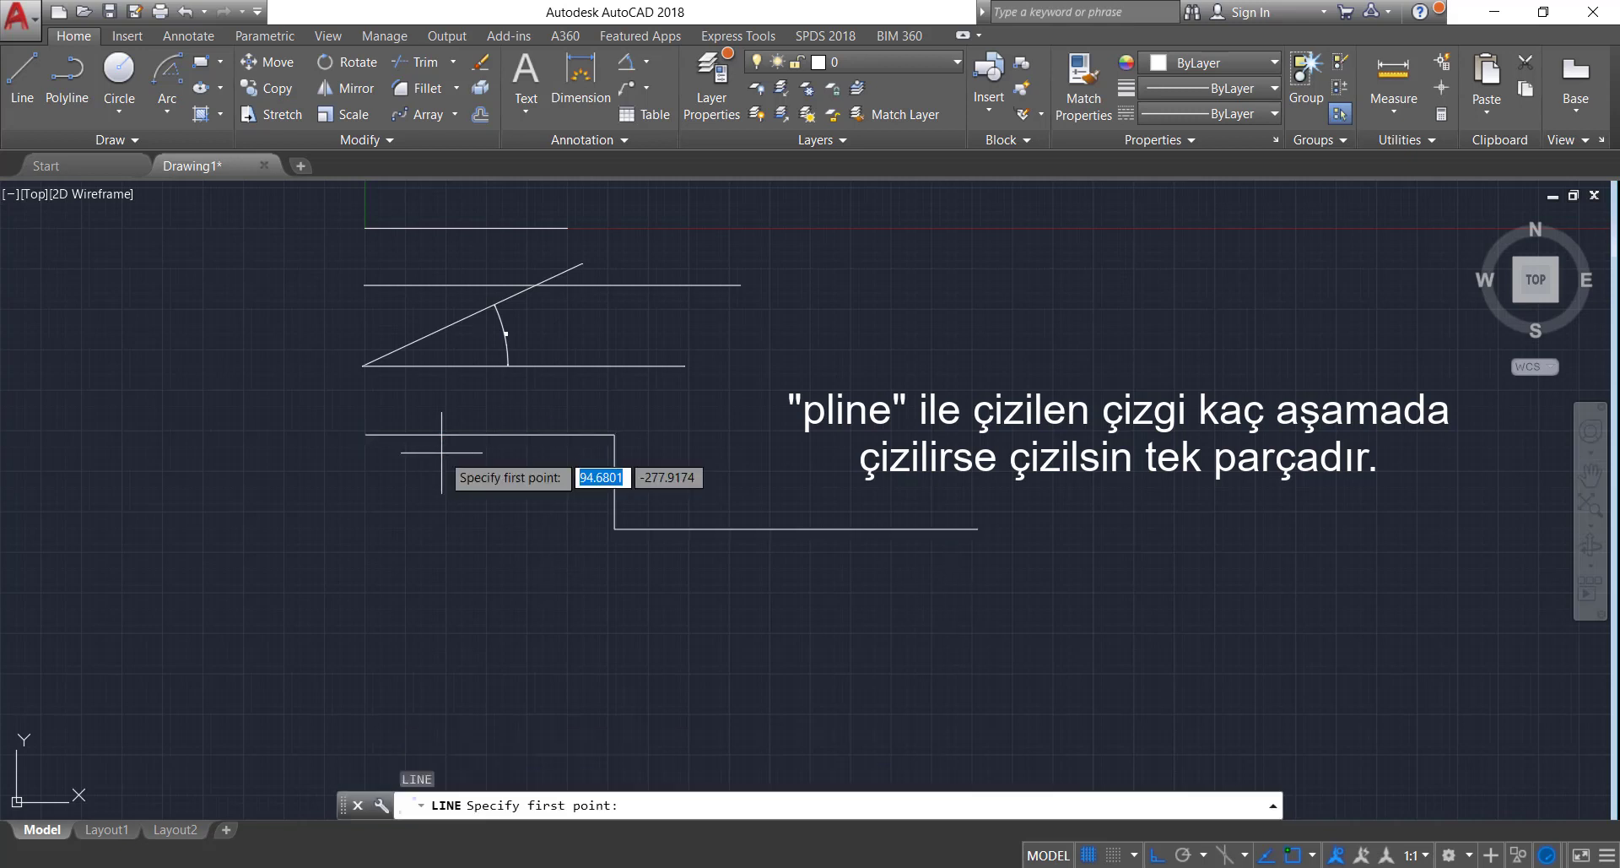
pyautogui.click(362, 461)
pyautogui.click(585, 461)
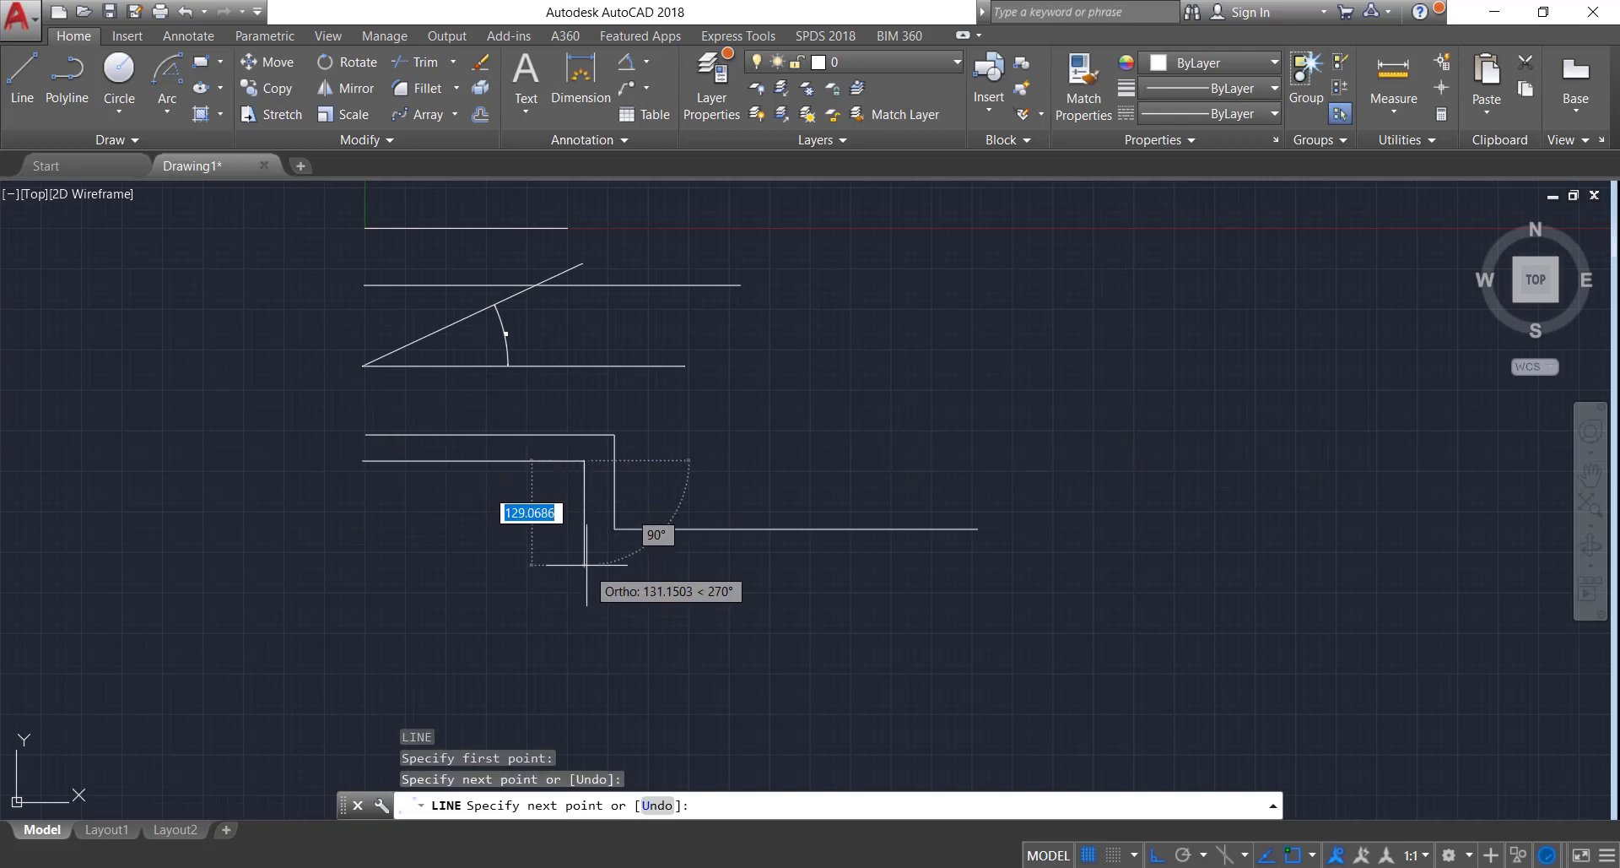
pyautogui.click(585, 559)
pyautogui.click(974, 560)
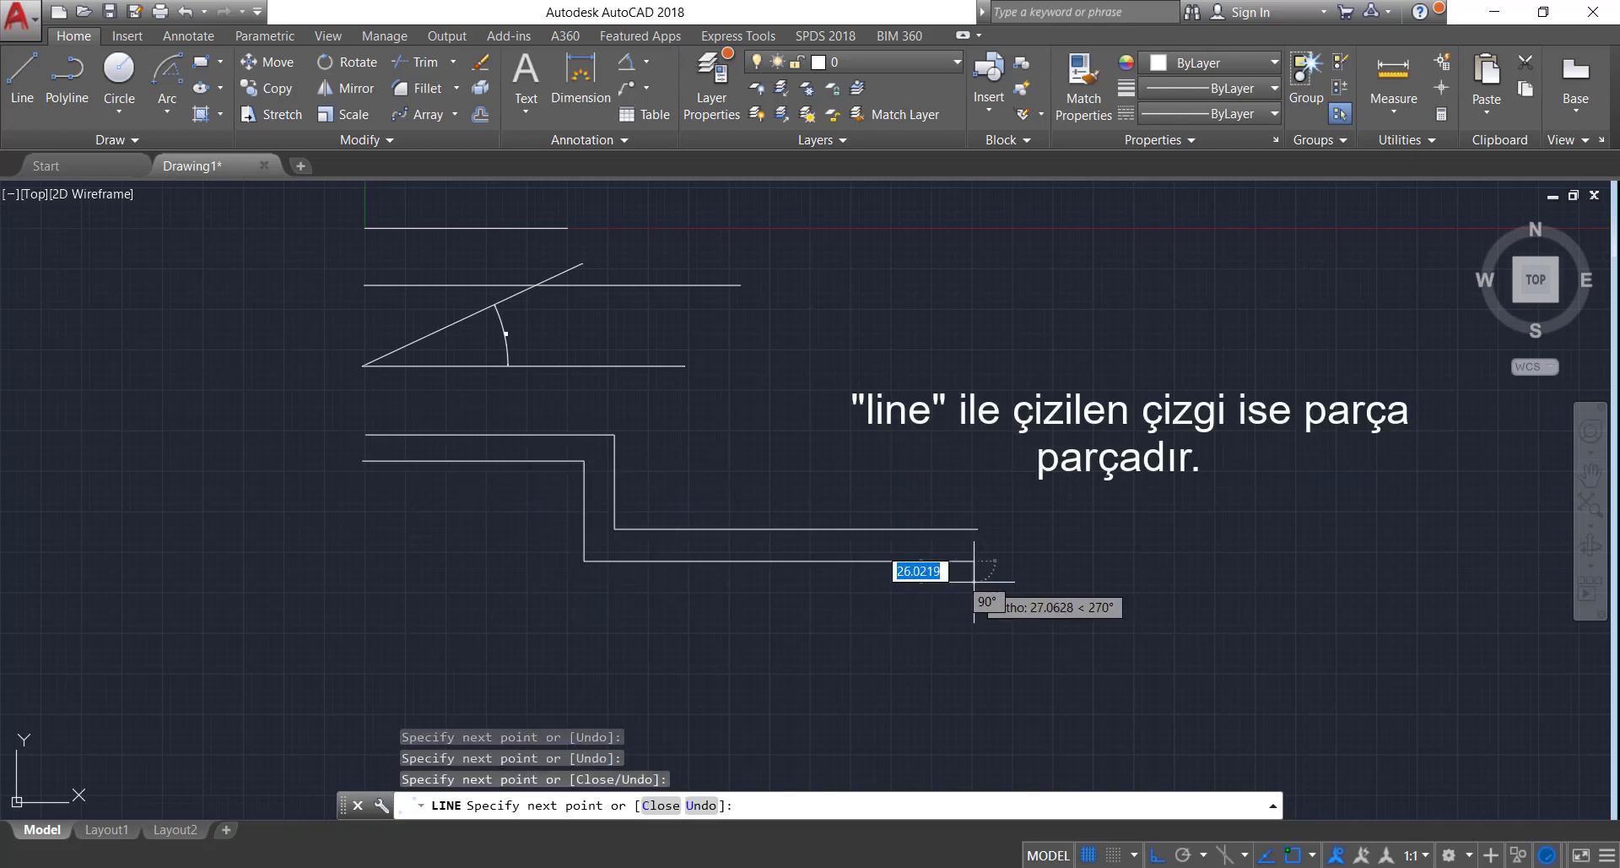
pyautogui.press('Escape')
# Select each of the three segments drawn with LINE in turn to check whether they are separate objects, and clear the selection.
pyautogui.click(782, 561)
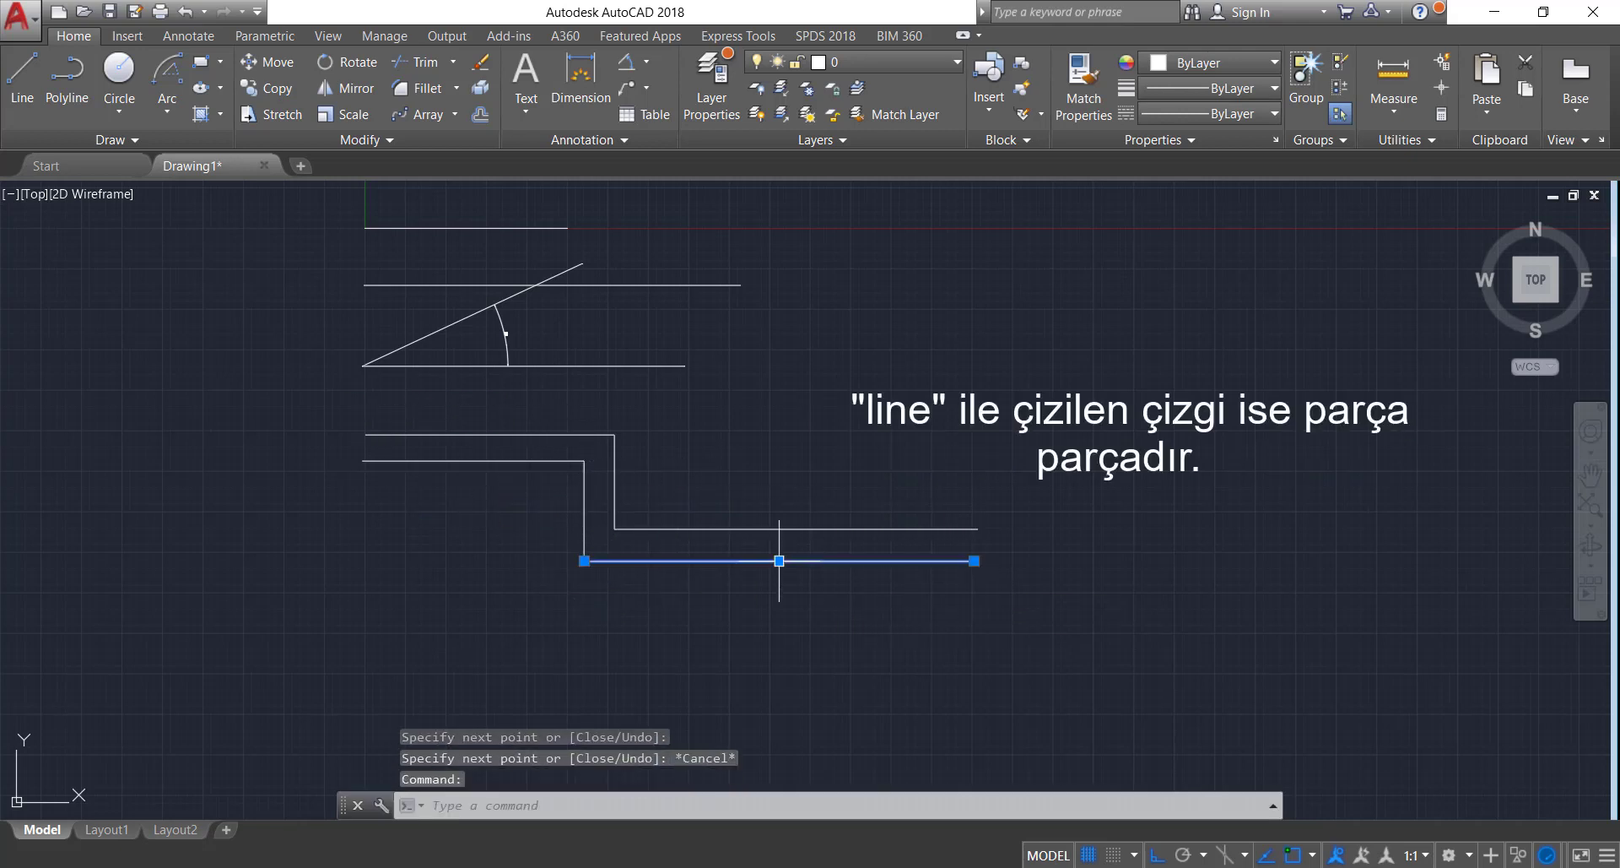
pyautogui.click(585, 509)
pyautogui.click(482, 460)
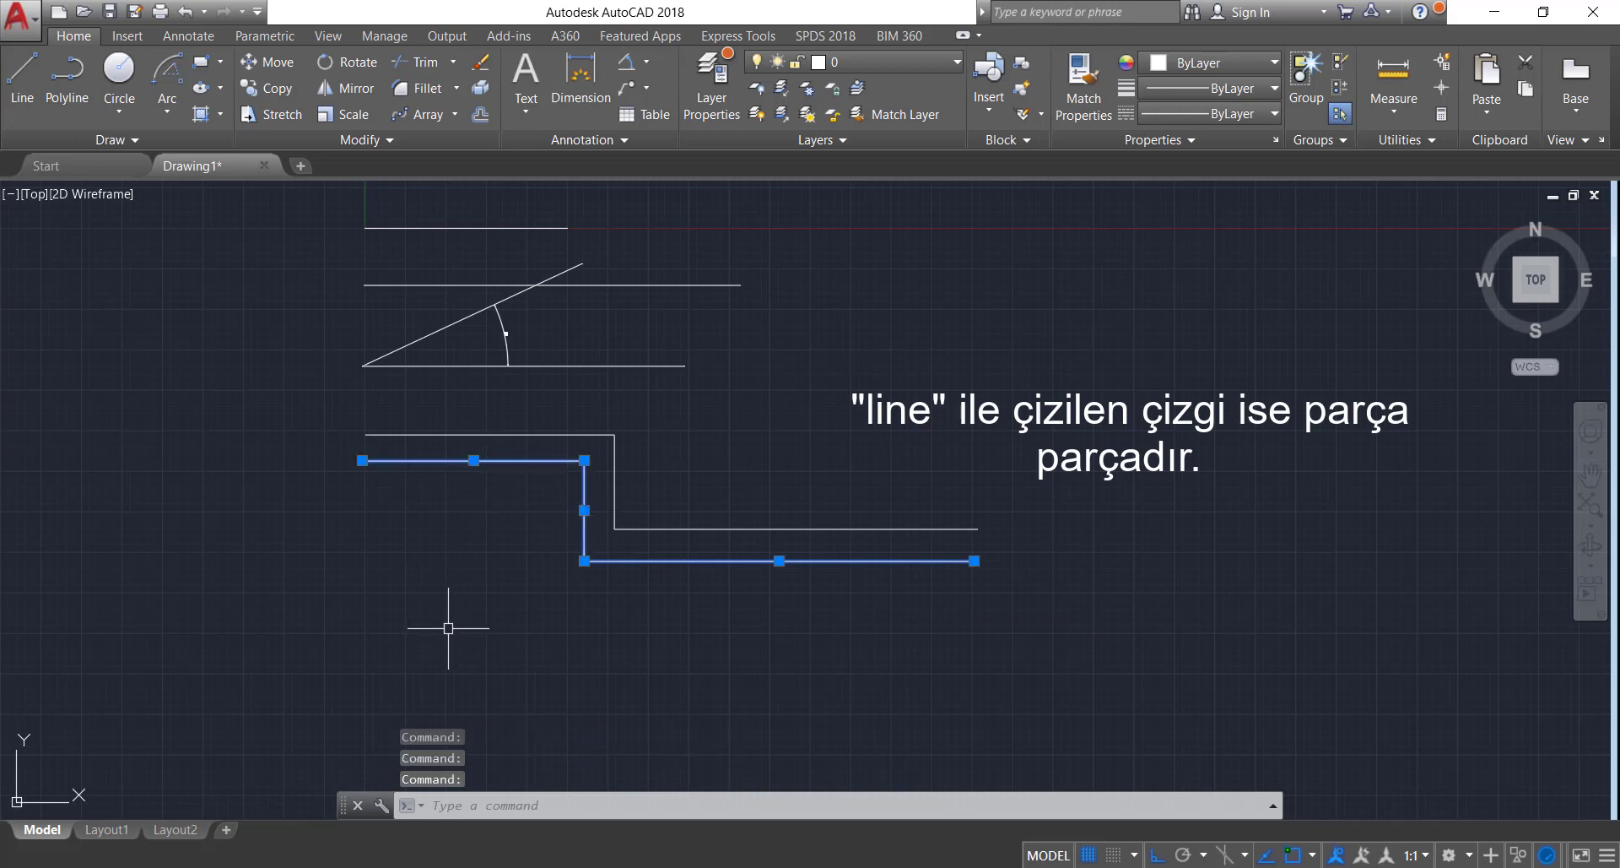
pyautogui.press('Escape')
# Draw a stepped multiline below the two stepped shapes with the default settings, running right, down and right past their ends.
pyautogui.moveTo(750, 690); pyautogui.dragTo(742, 583, button='middle')
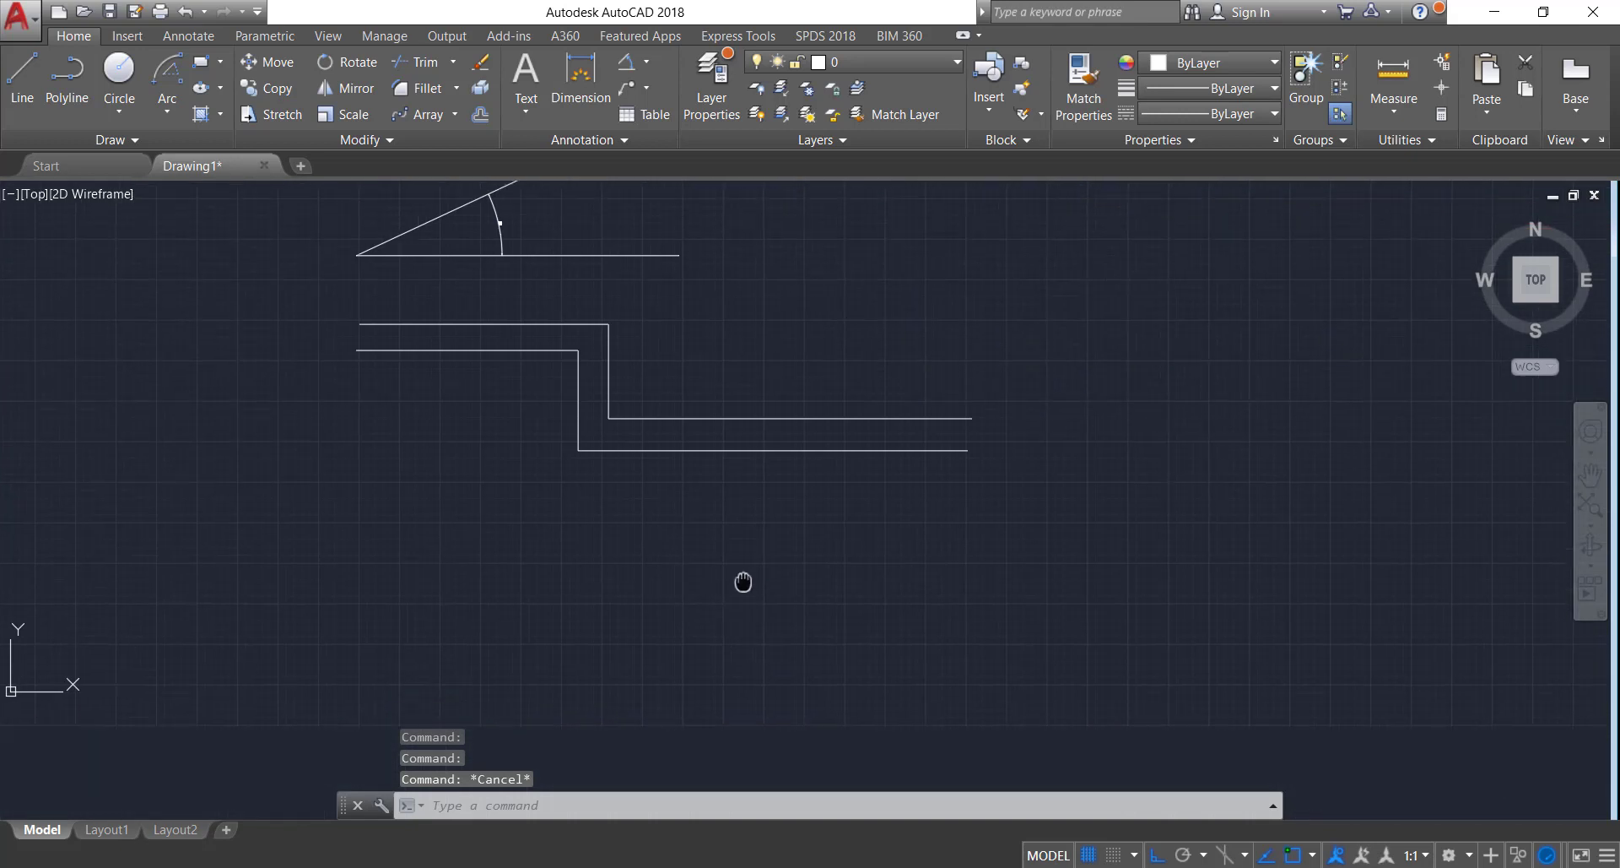
pyautogui.scroll(-2, 868, 567)
pyautogui.moveTo(1120, 549); pyautogui.dragTo(1033, 544, button='middle')
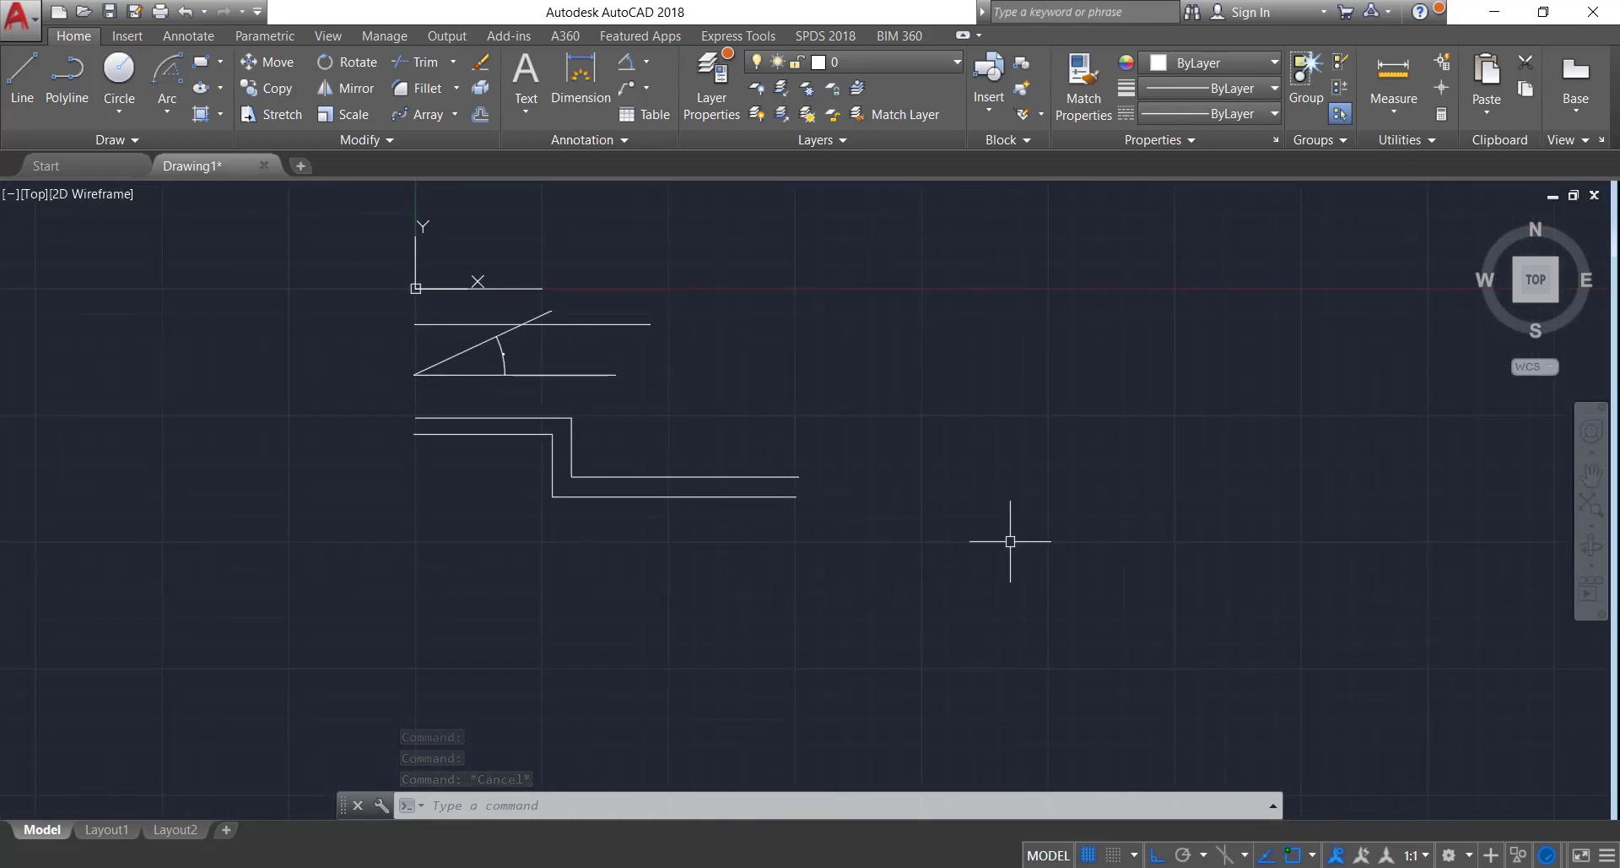
pyautogui.write('M')
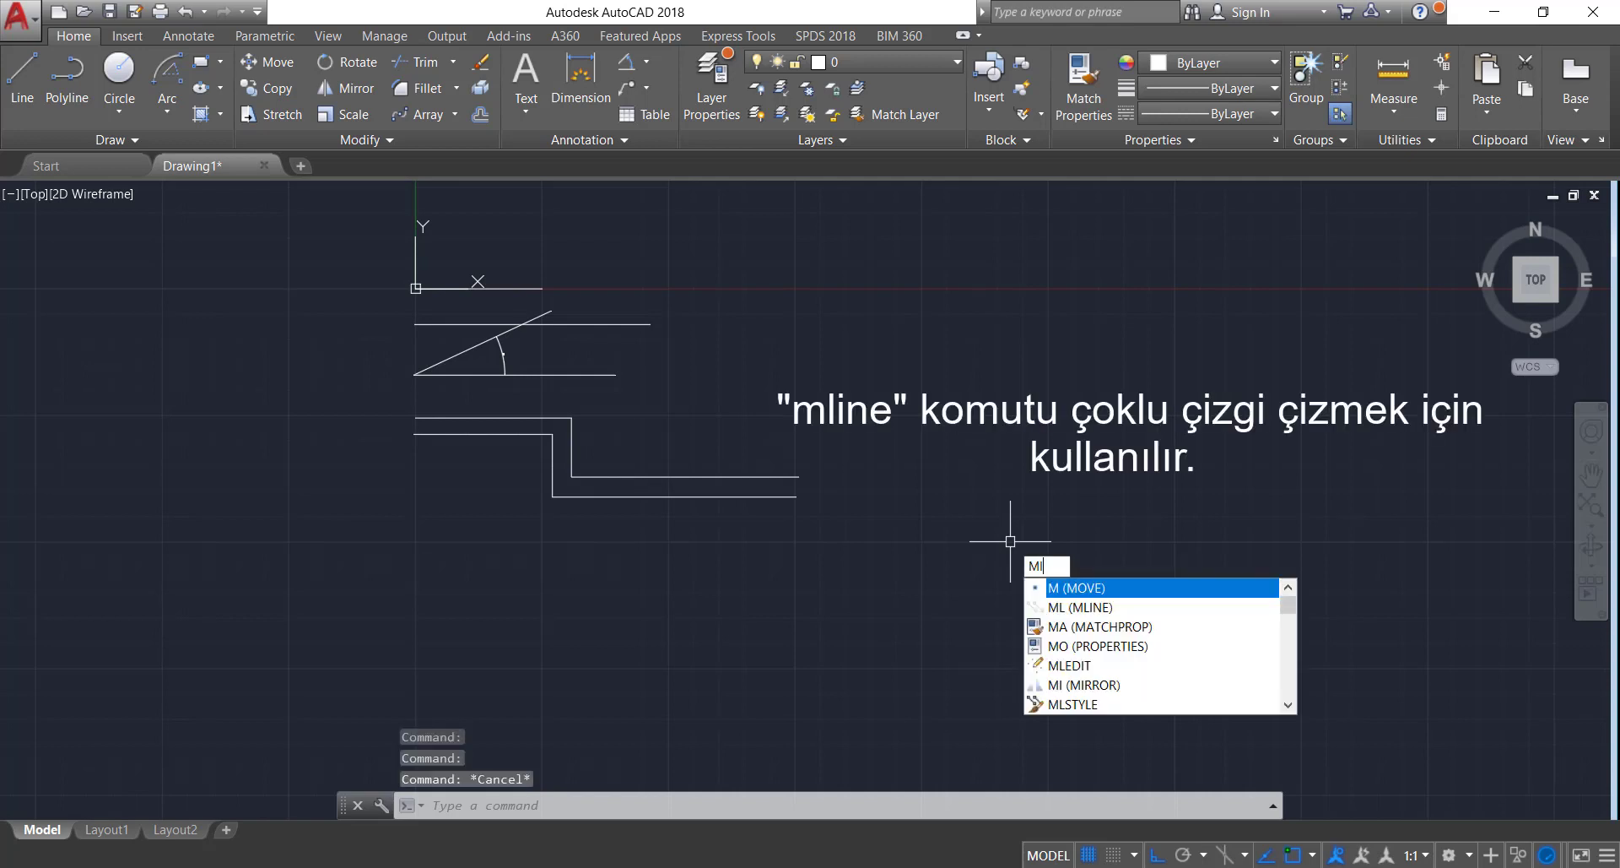
pyautogui.write('L')
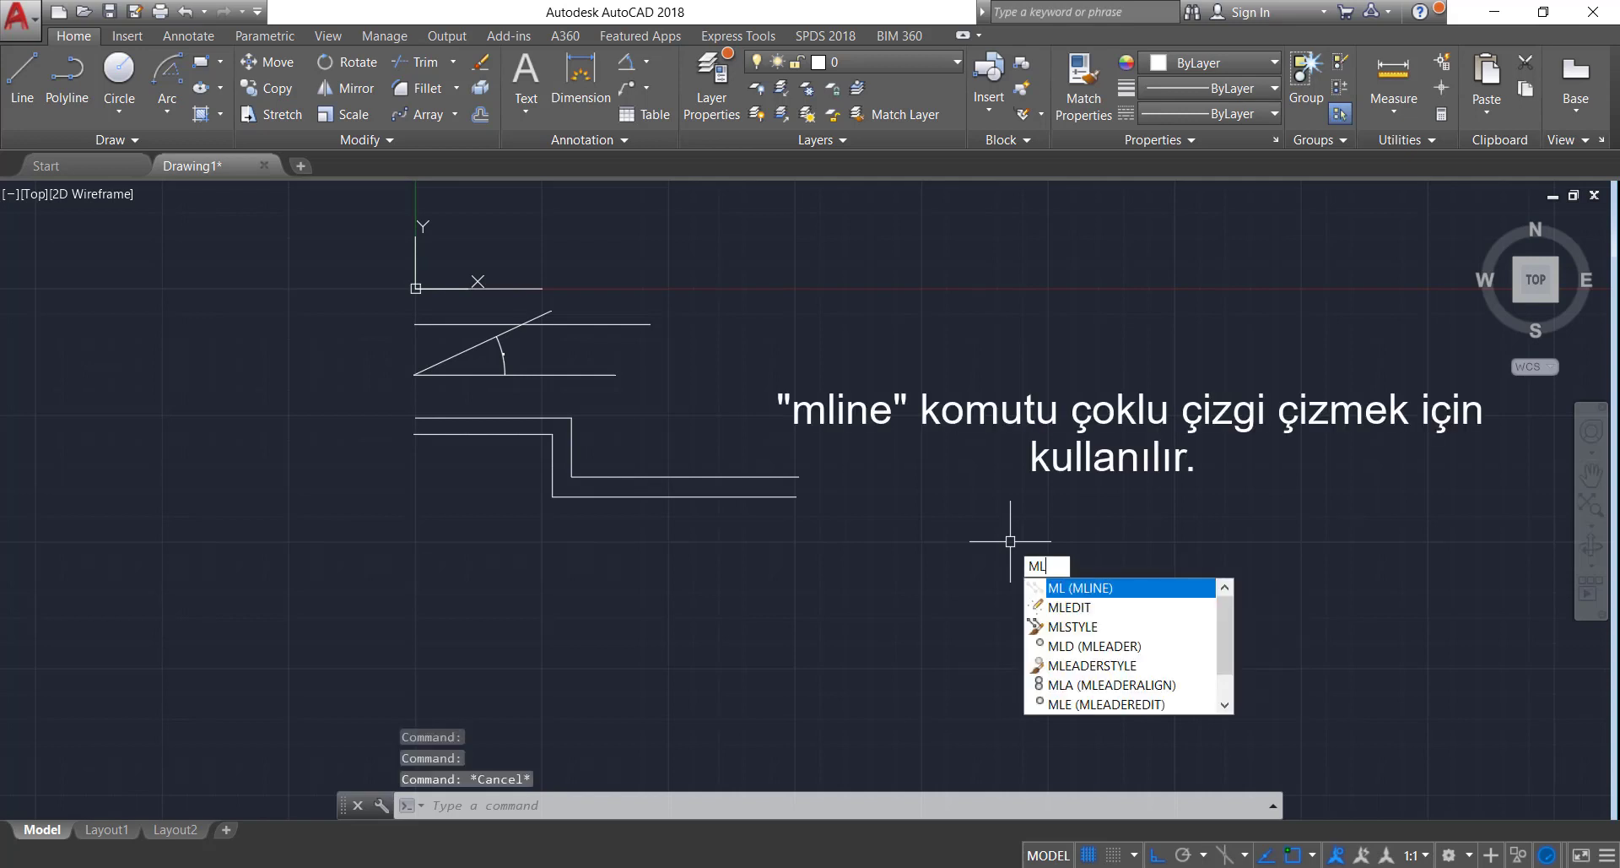
pyautogui.click(1077, 586)
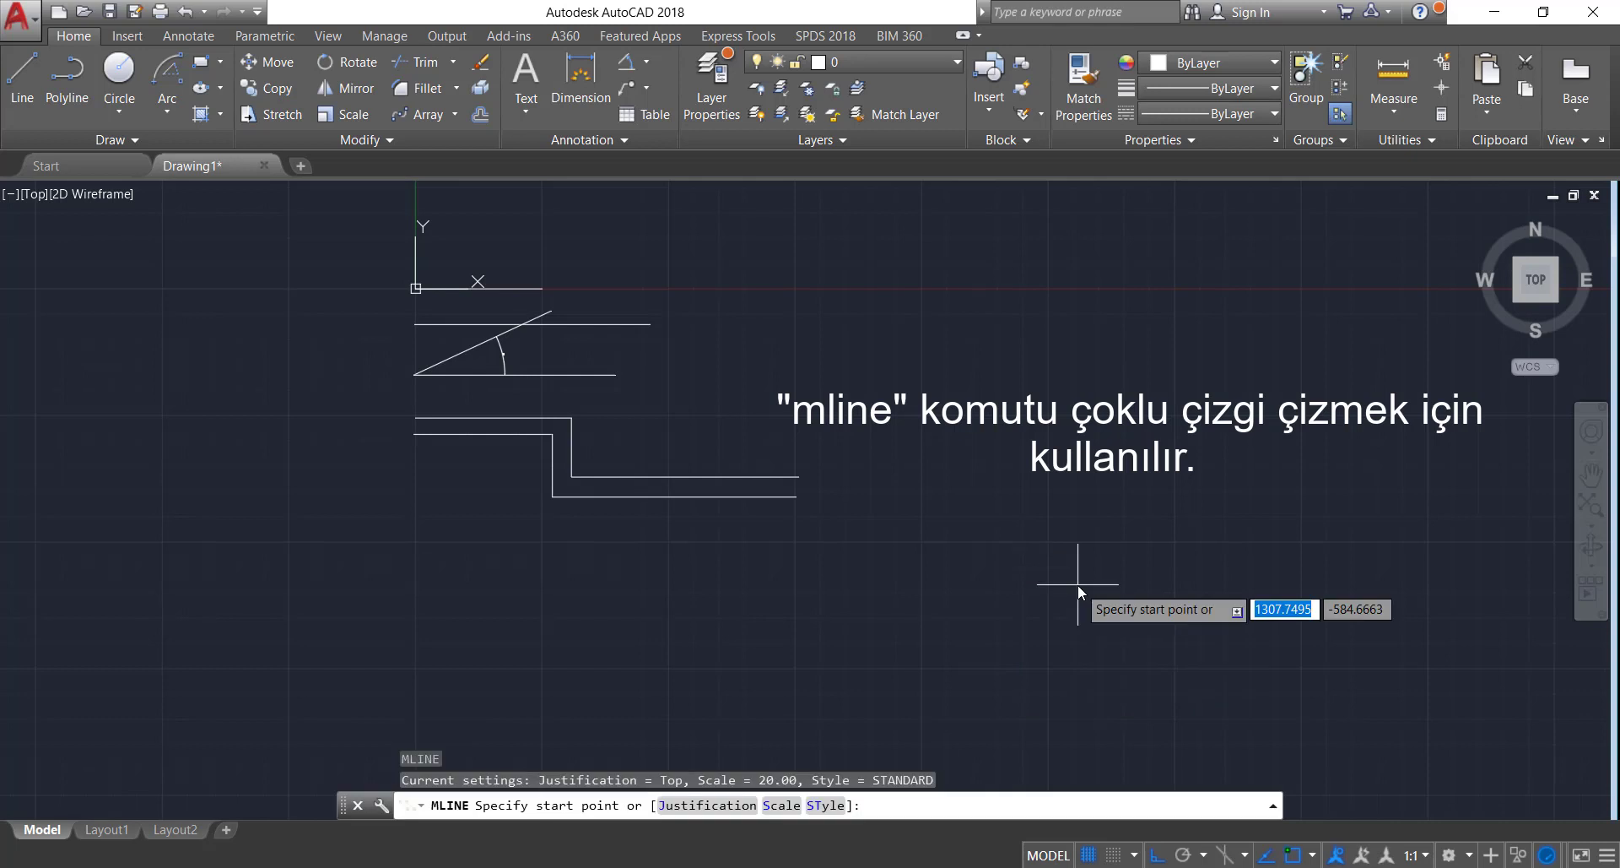
pyautogui.click(414, 537)
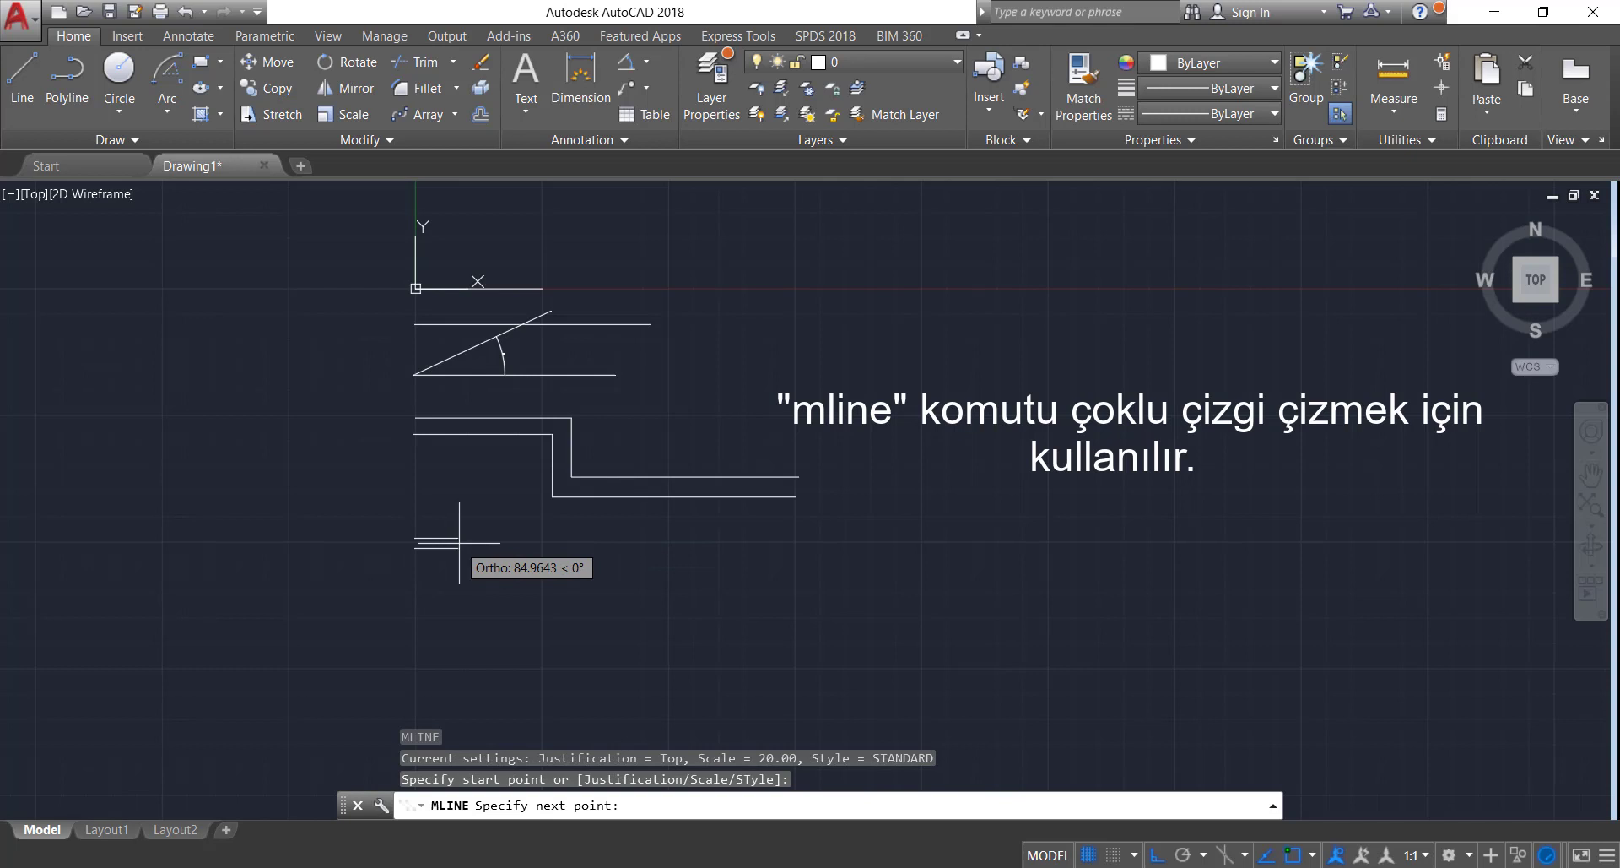
pyautogui.click(563, 605)
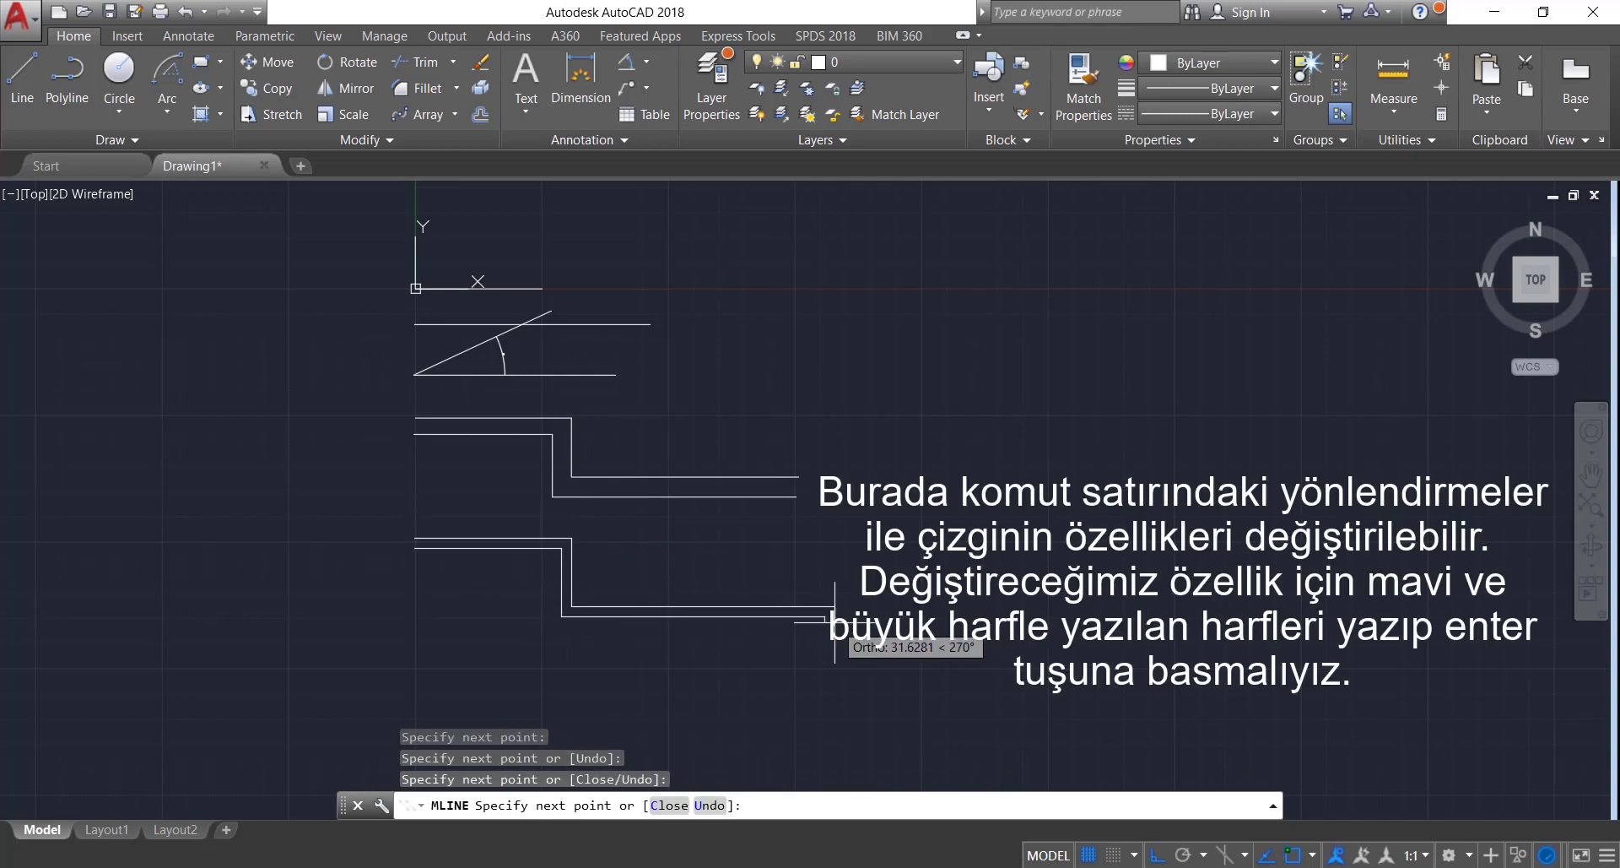
pyautogui.press('Escape')
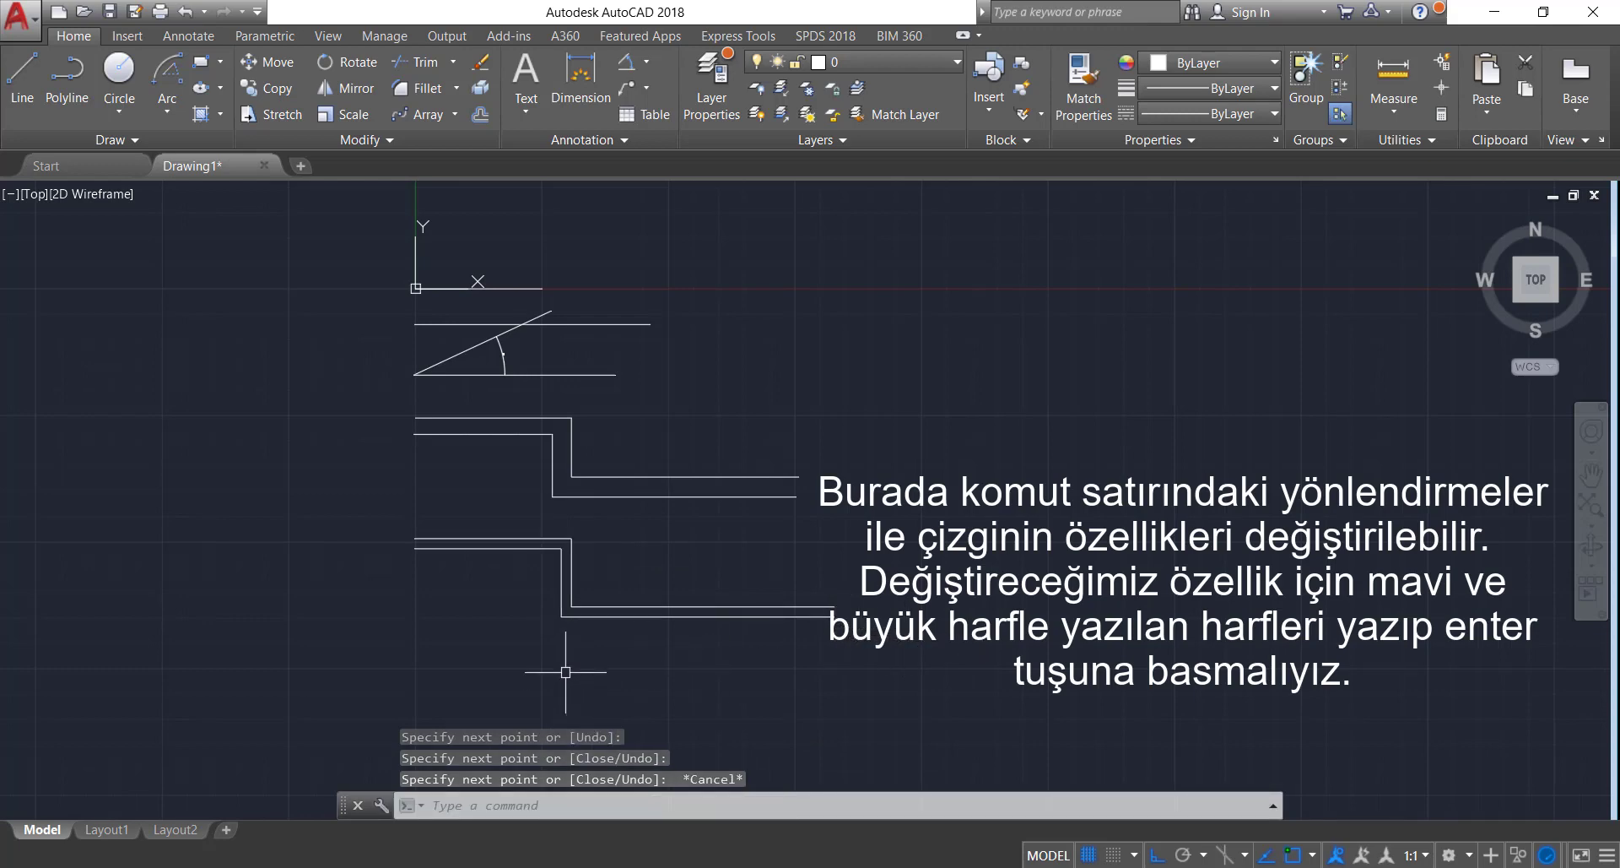
# Draw a second stepped multiline at scale 50 below the first: about 213 units right, about 168 down, and right past the first one's end.
pyautogui.write('ML')
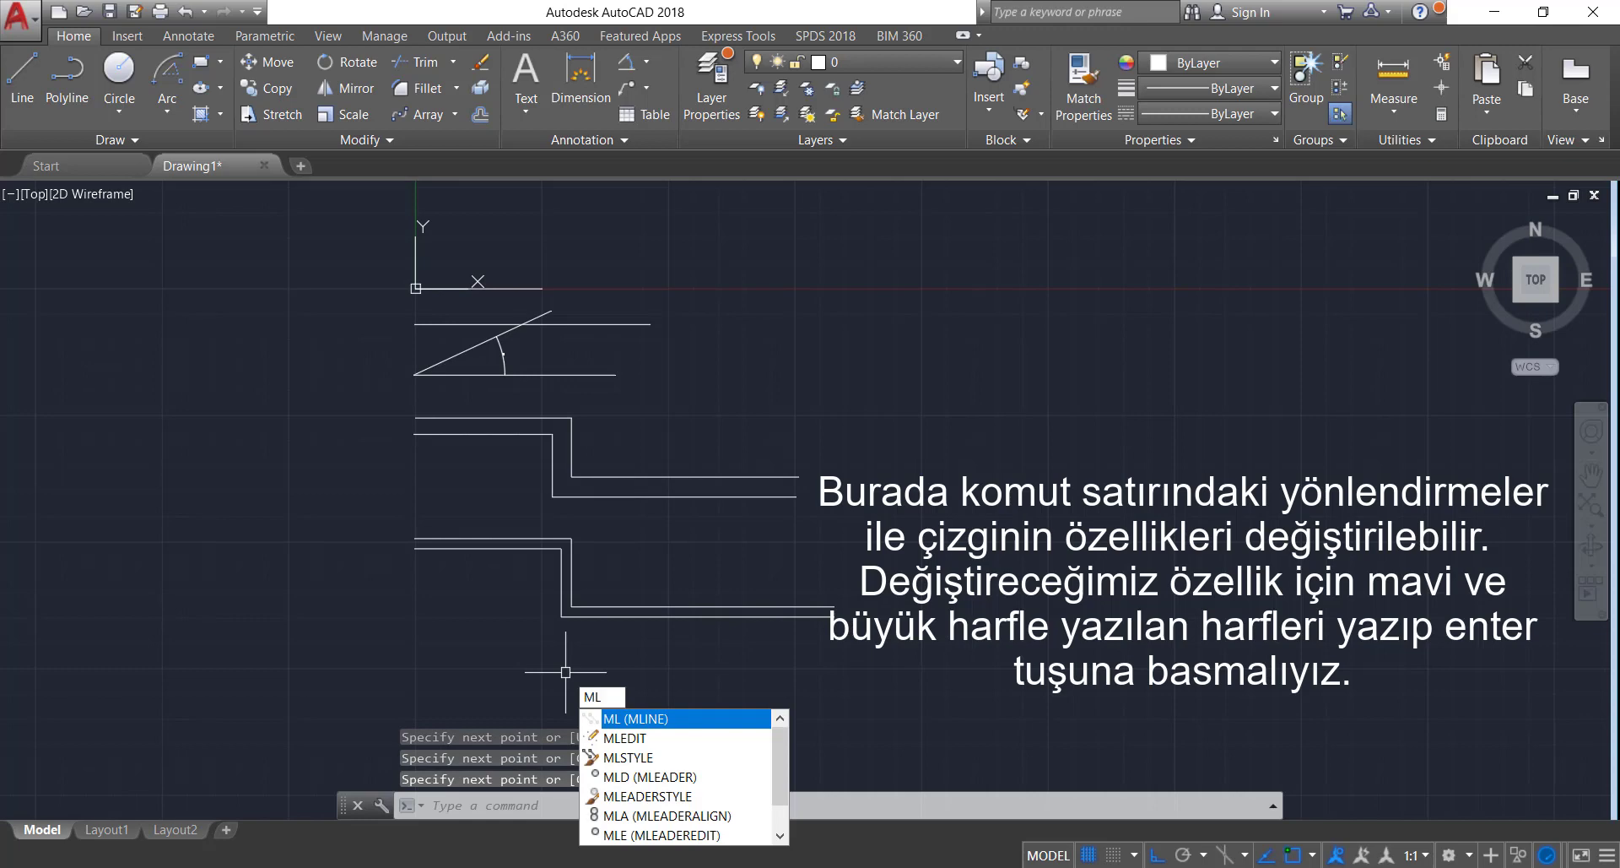
pyautogui.press('Return')
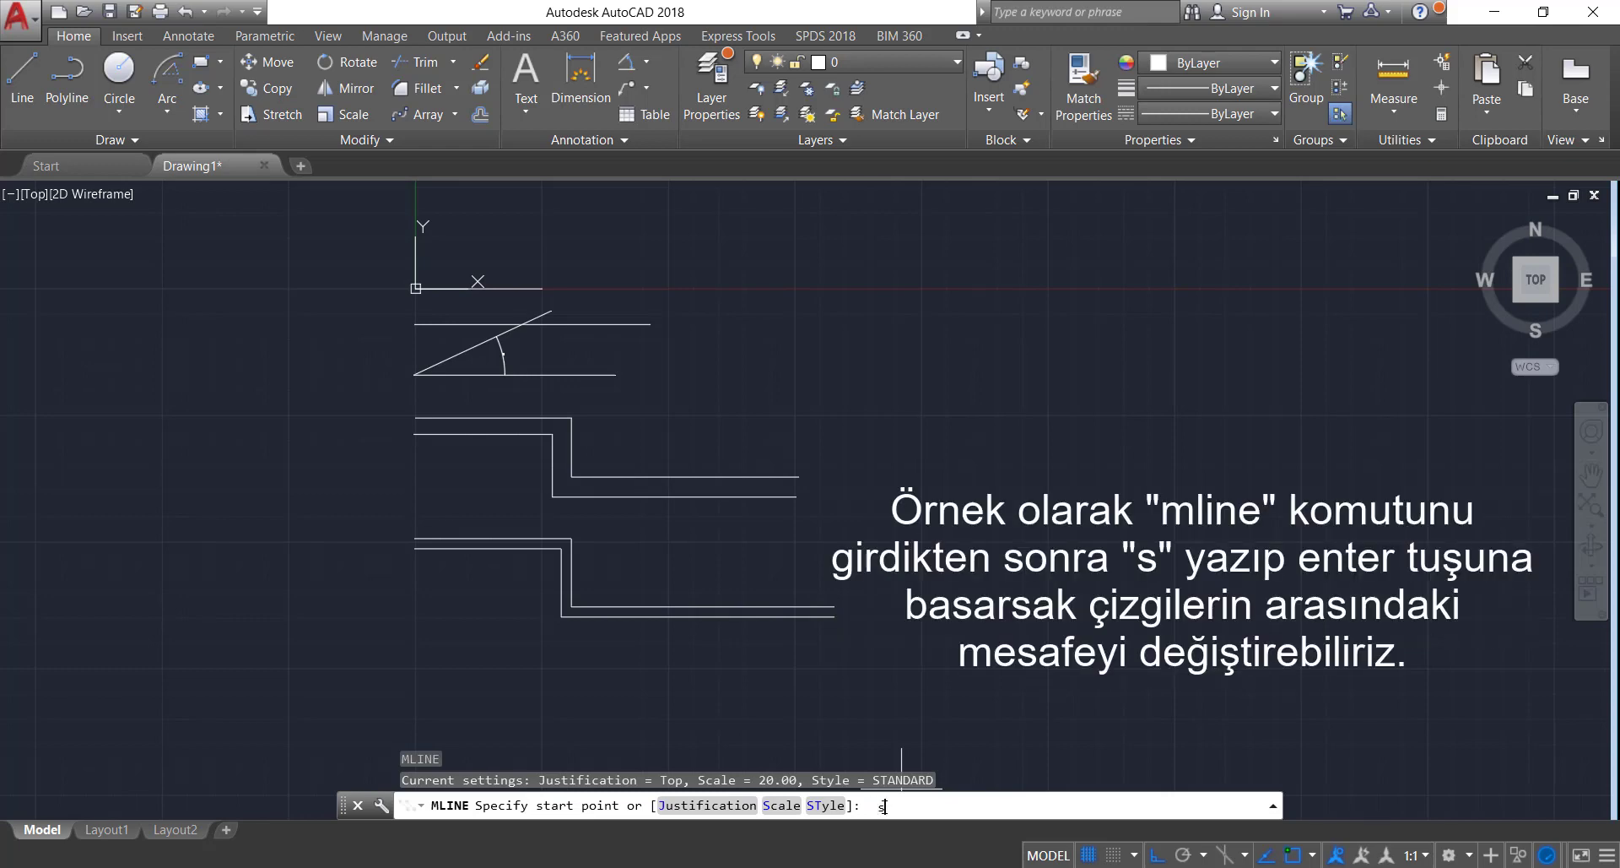
pyautogui.press('Return')
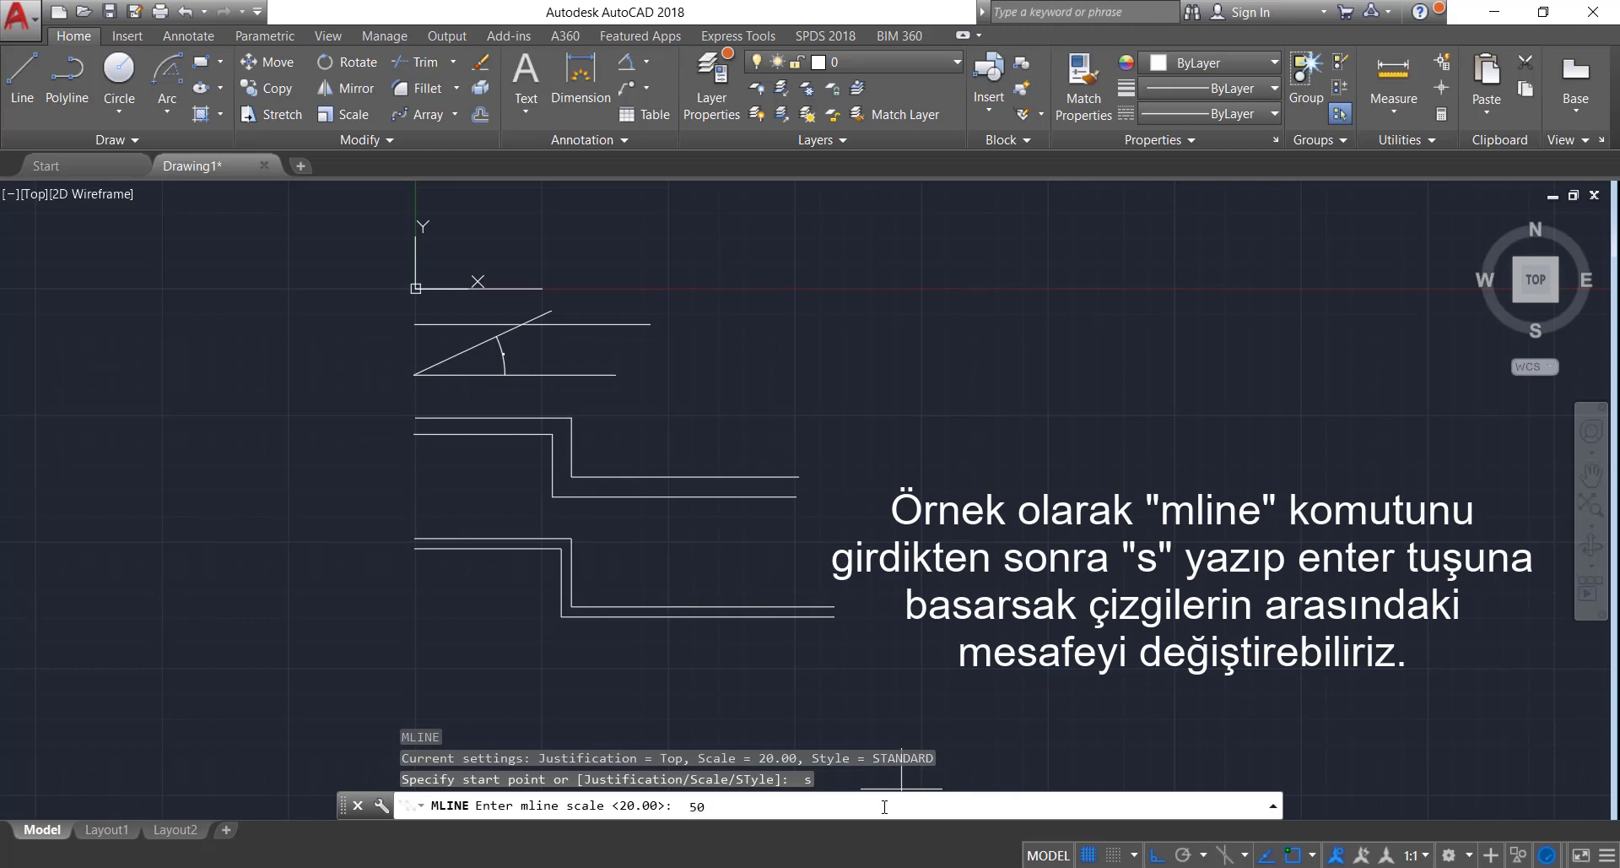
pyautogui.write('50')
pyautogui.press('Return')
pyautogui.scroll(1, 433, 608)
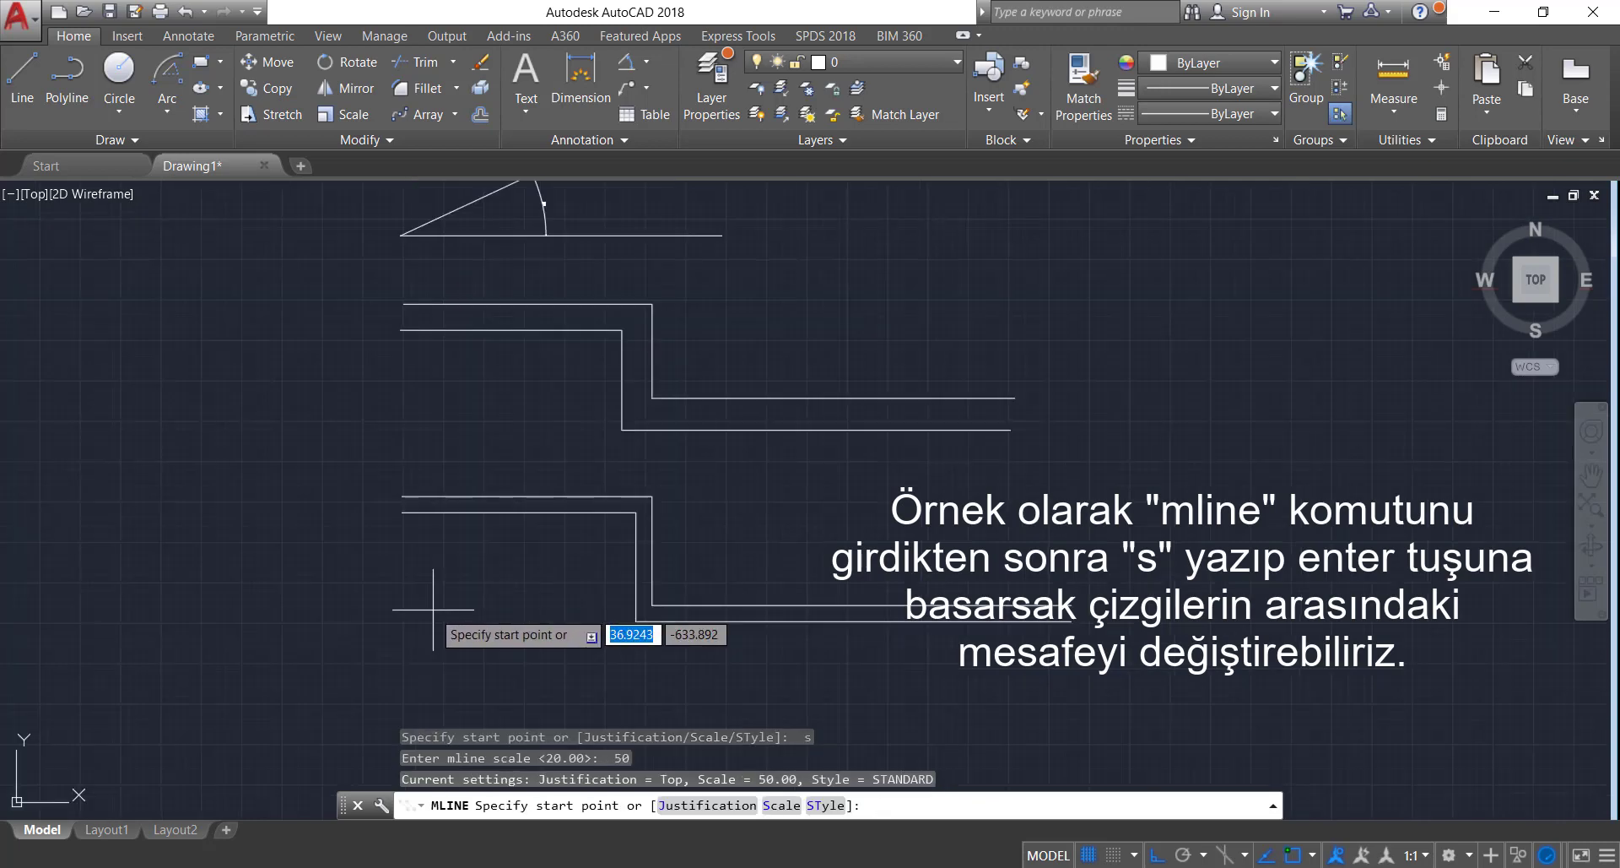
pyautogui.click(402, 553)
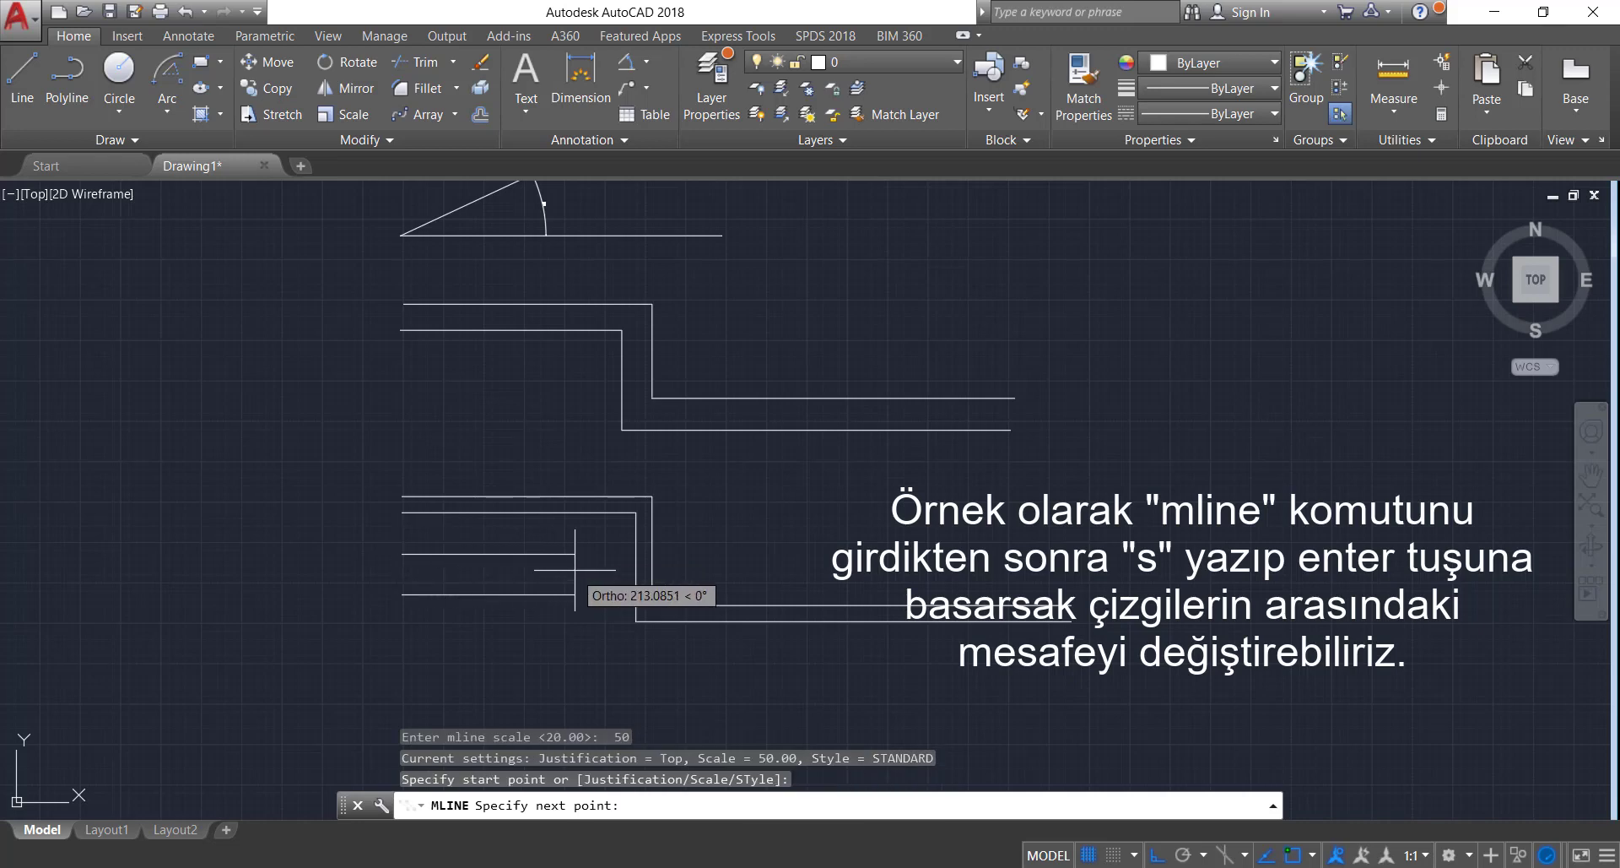
pyautogui.click(575, 569)
pyautogui.scroll(-4, 550, 633)
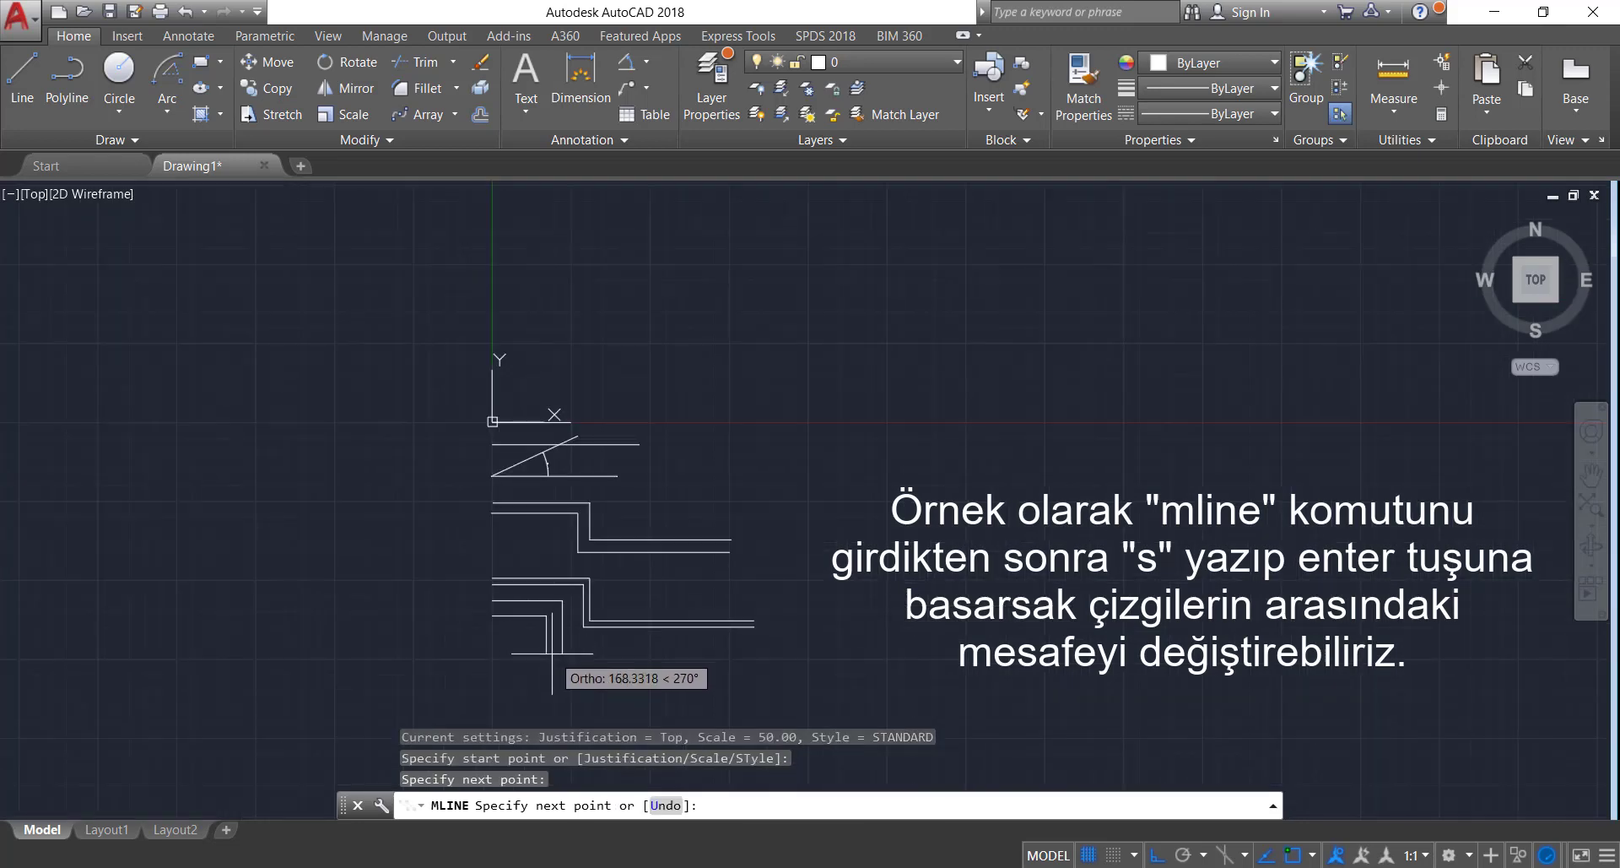
pyautogui.click(552, 654)
pyautogui.click(767, 654)
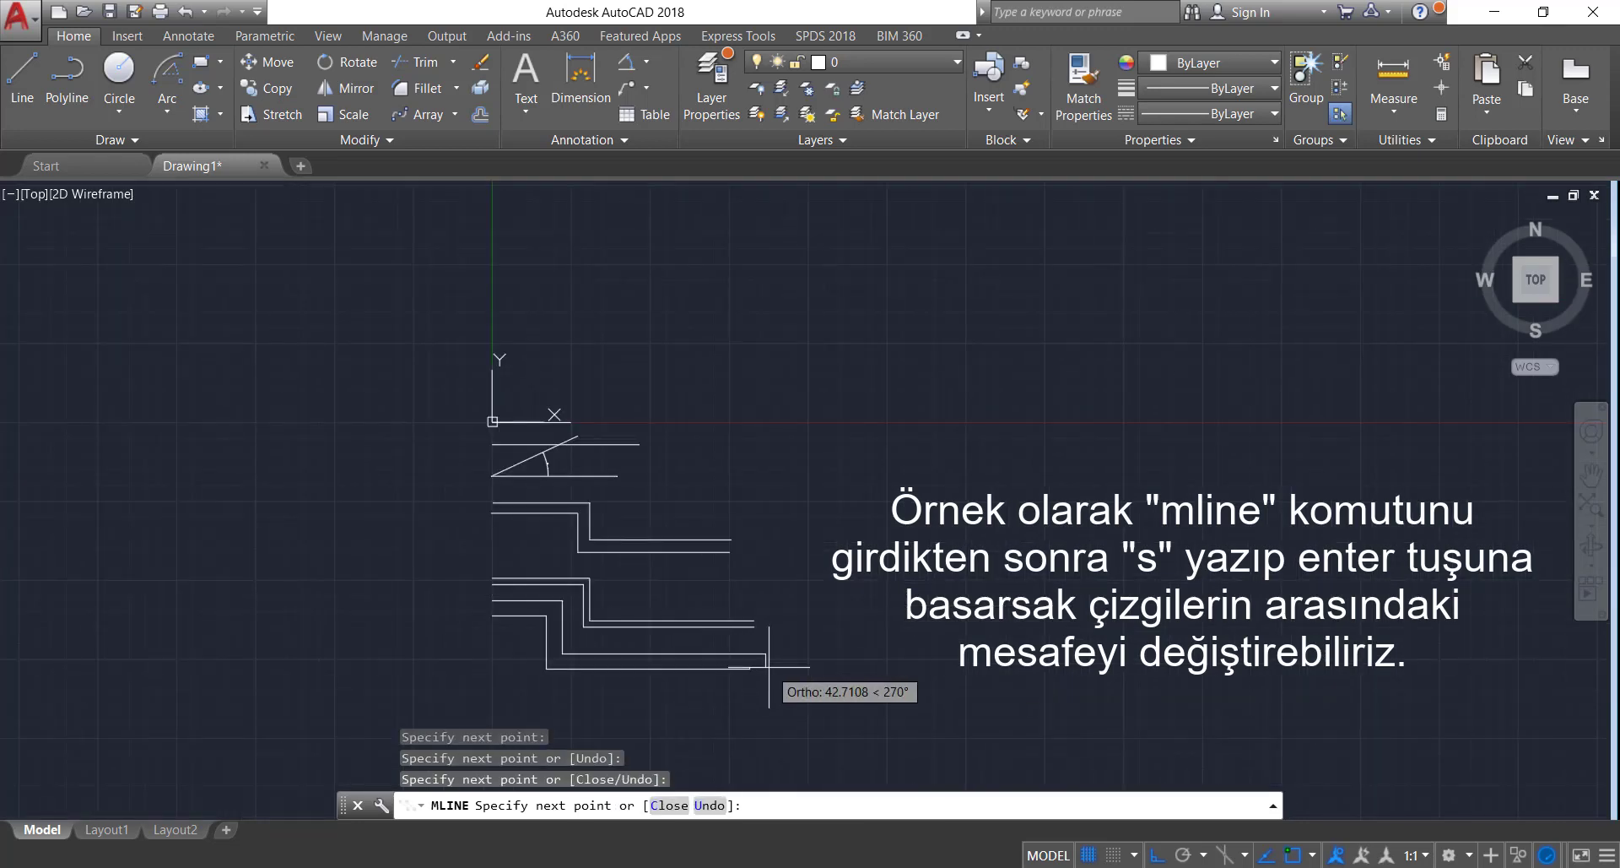
pyautogui.press('Escape')
# Draw a wavy spline below the multilines with Ortho off, from their left edge through a crest, trough and second crest, ending past their right ends.
pyautogui.scroll(2, 642, 684)
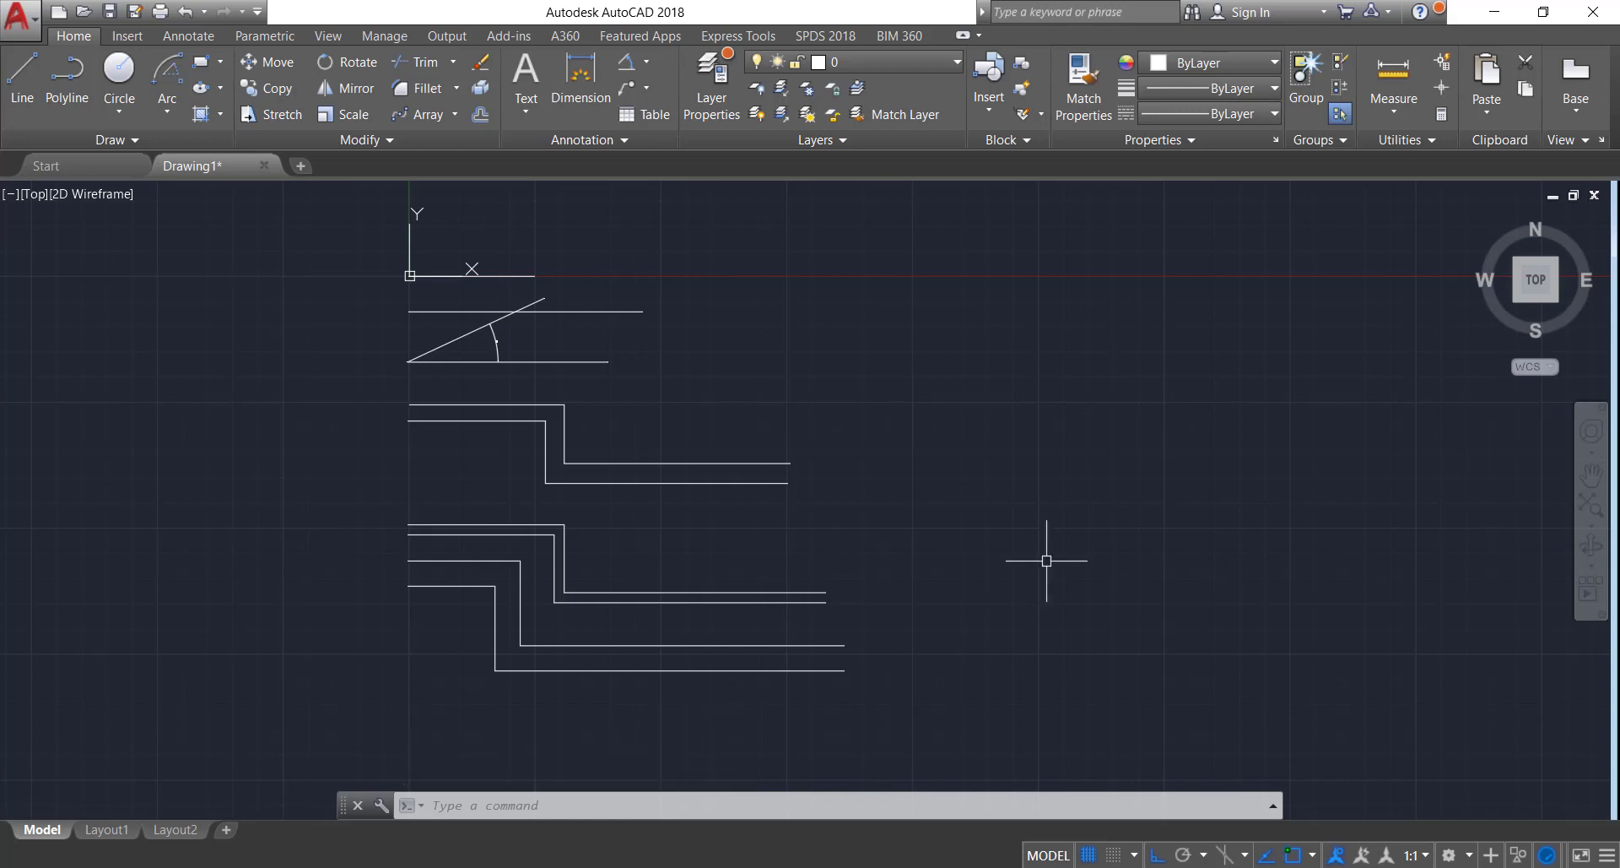
pyautogui.write('s')
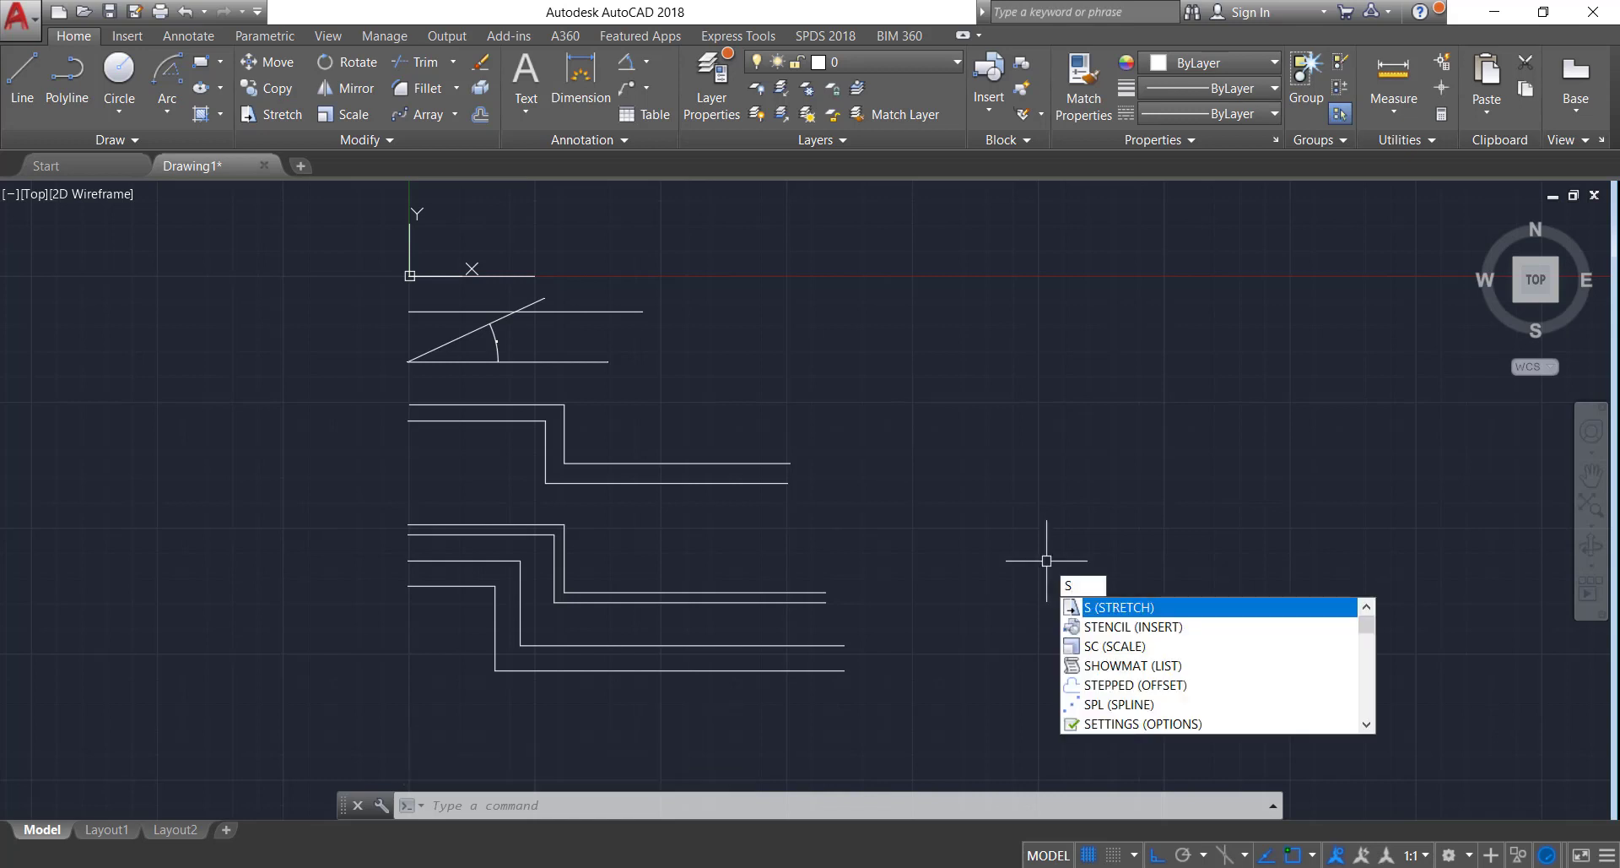
pyautogui.write('pli')
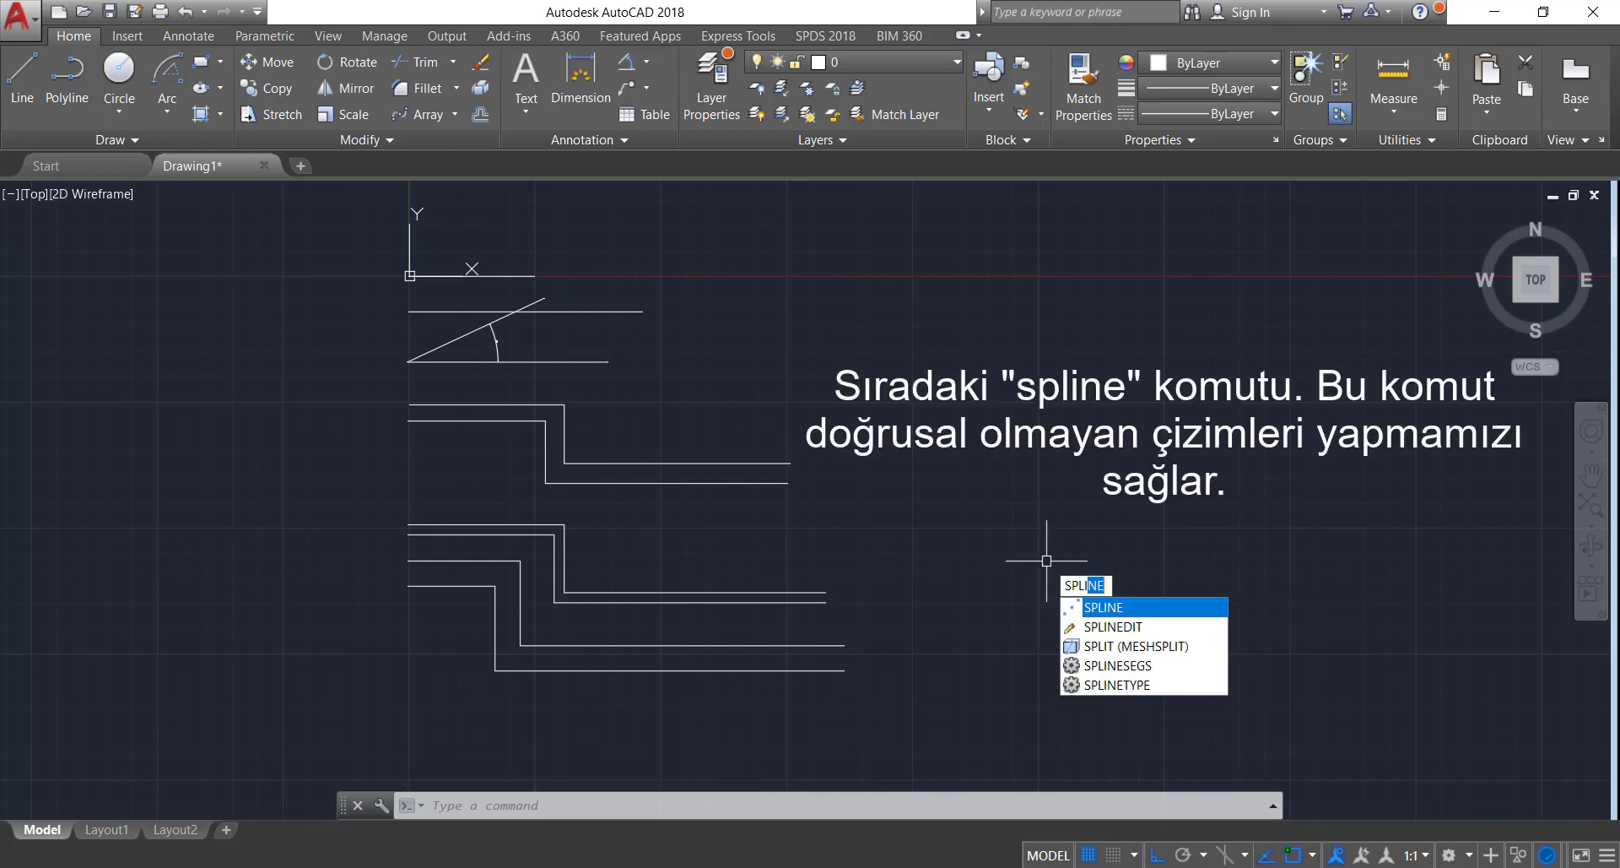
pyautogui.write('ne')
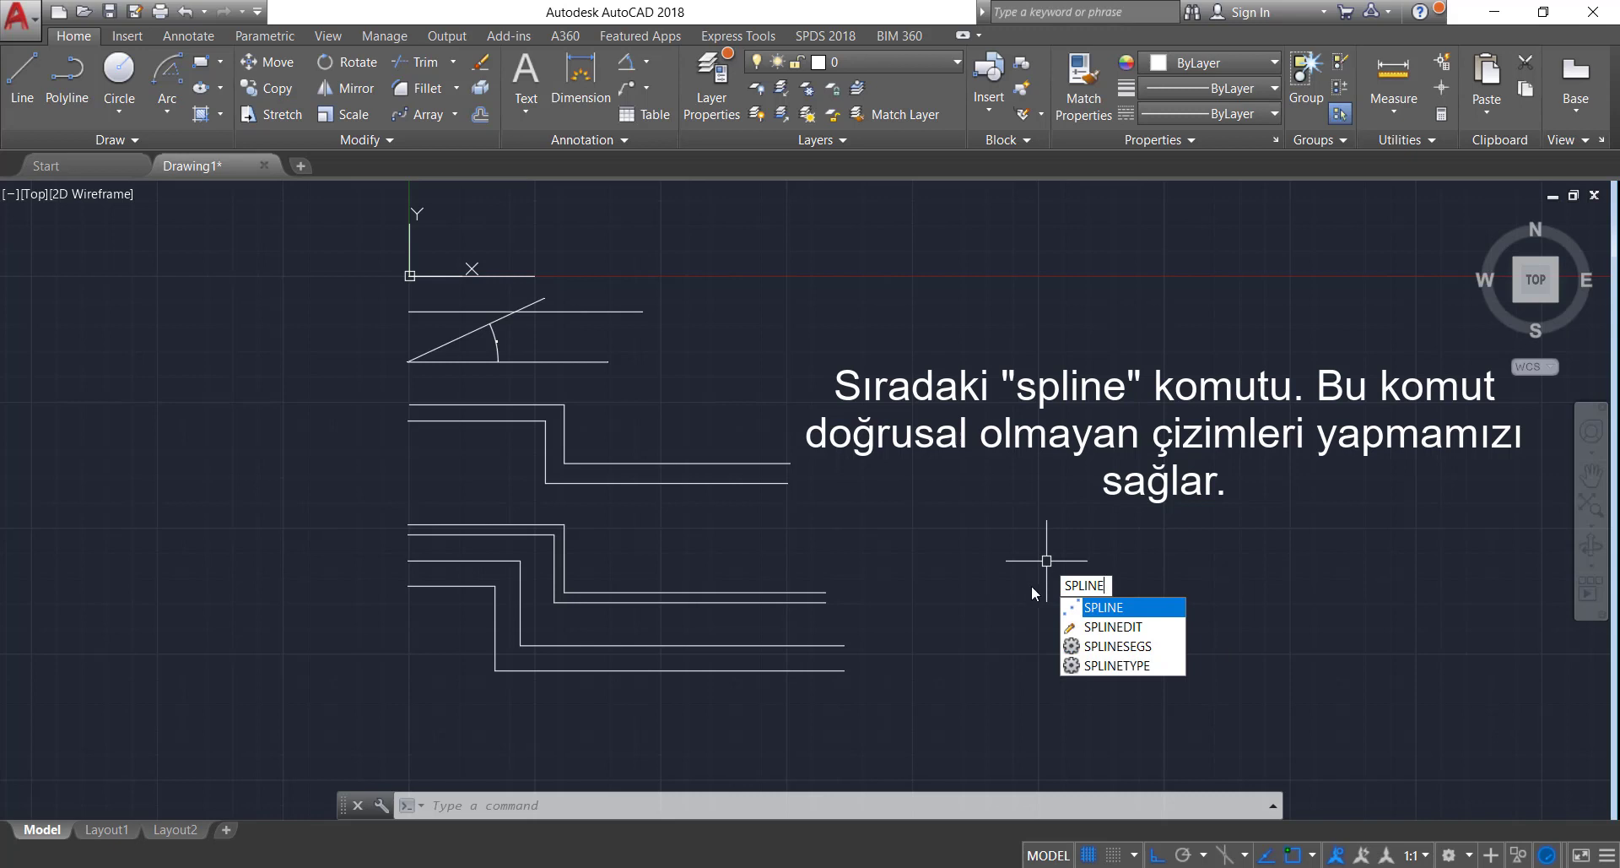
pyautogui.click(1134, 616)
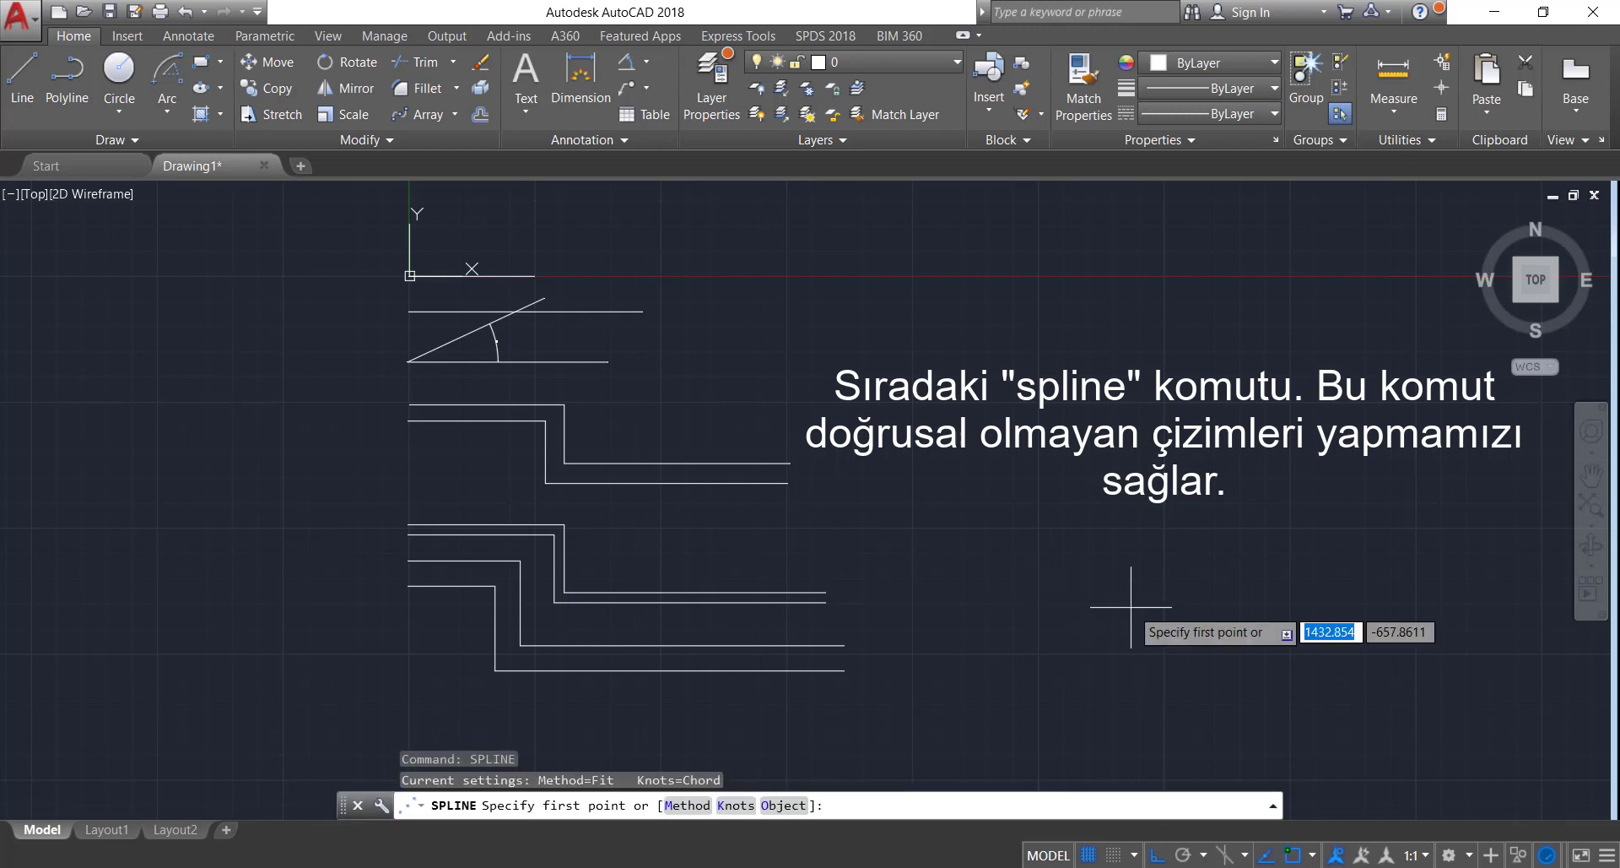
pyautogui.moveTo(895, 658); pyautogui.dragTo(869, 615, button='middle')
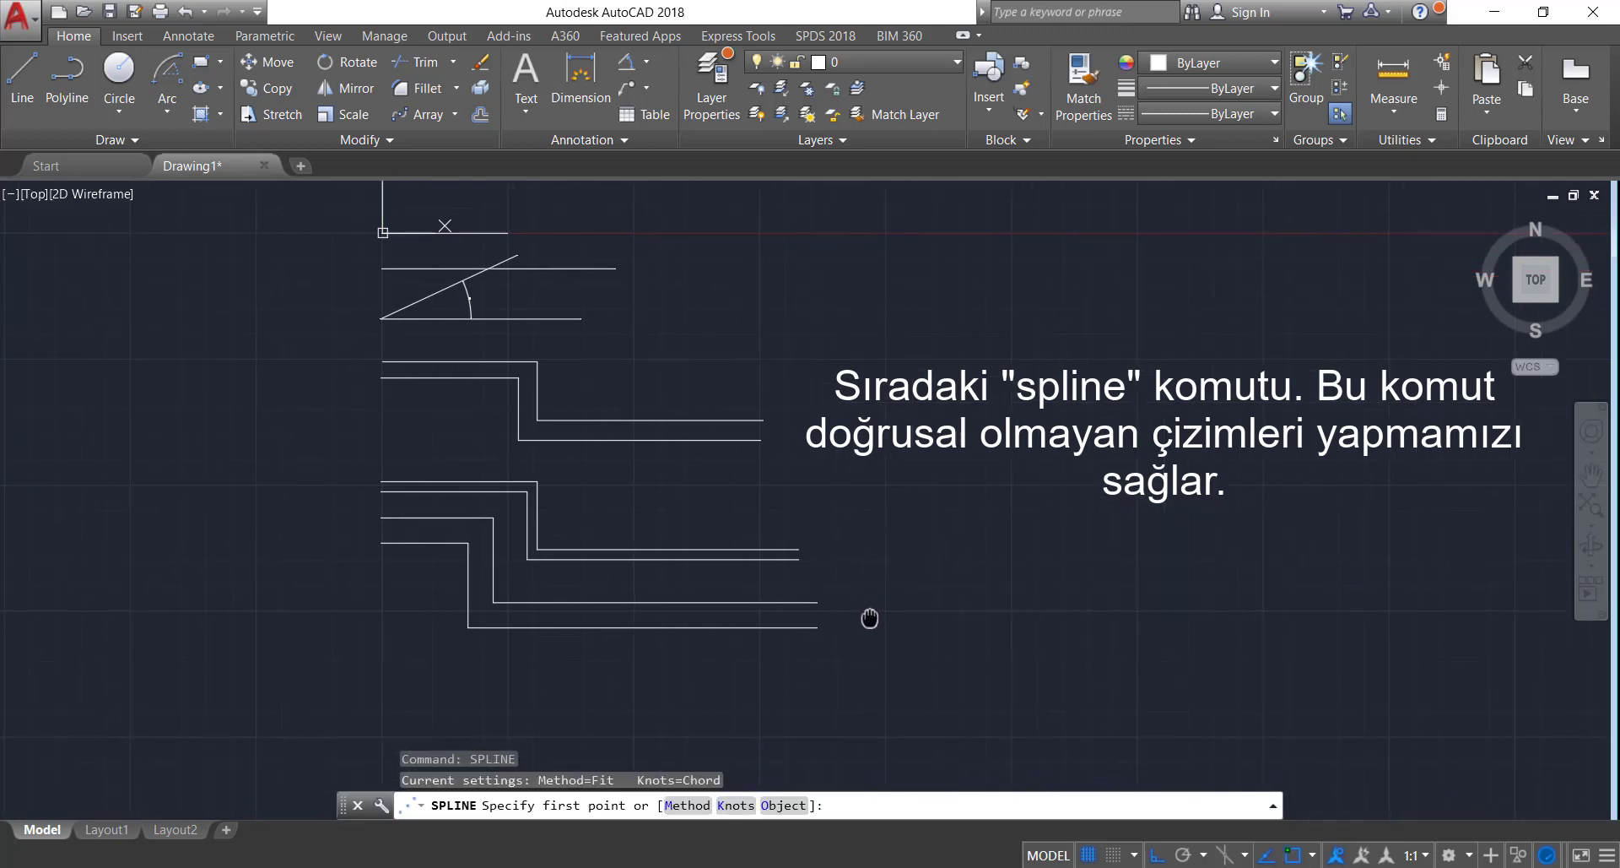
pyautogui.click(380, 715)
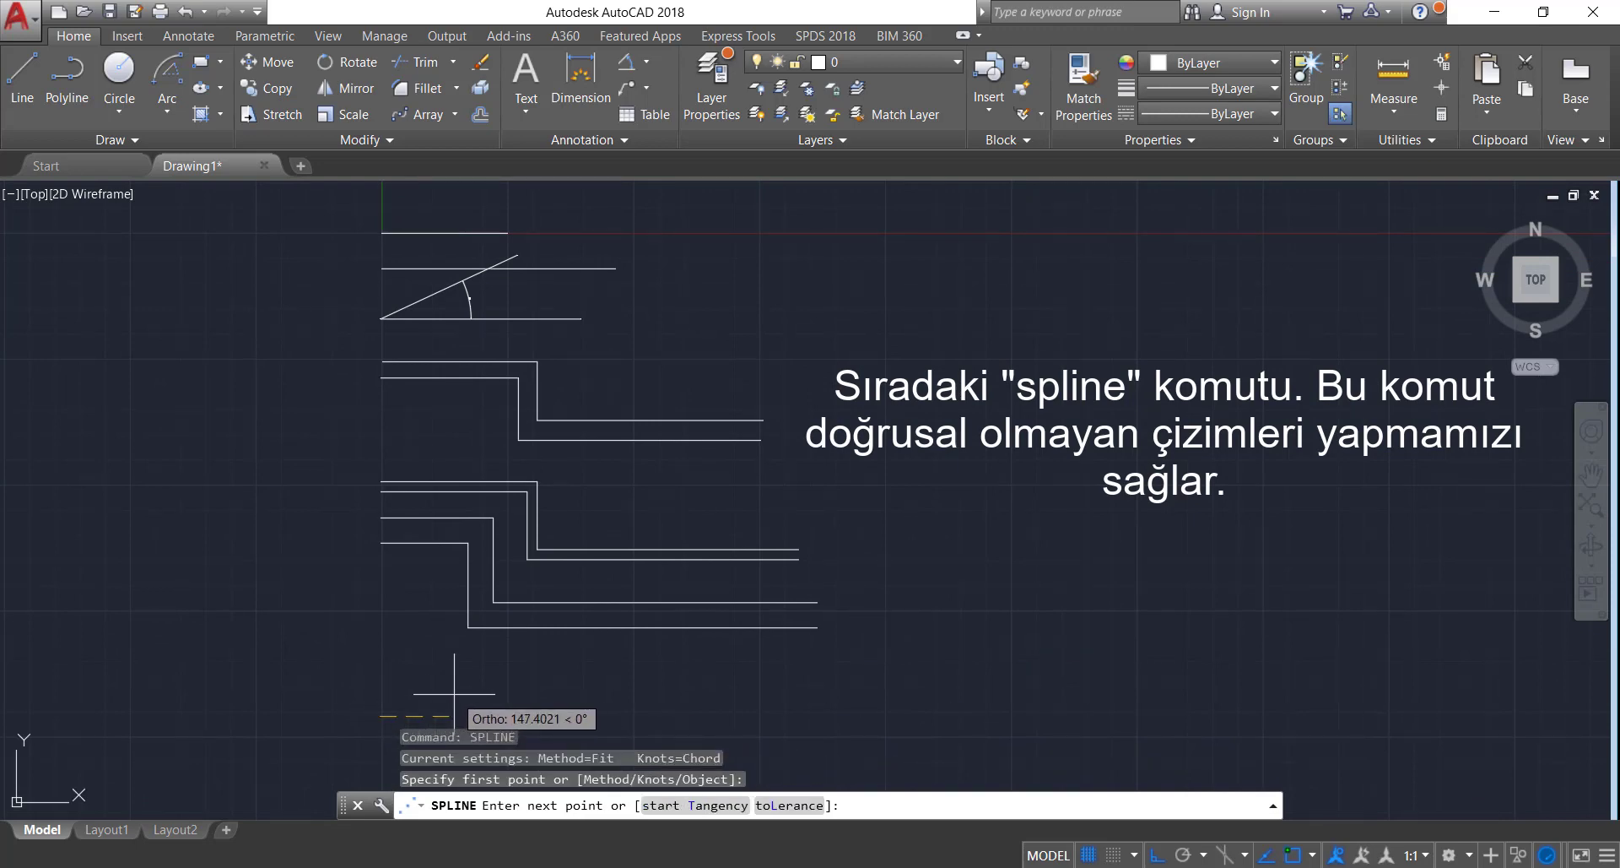
pyautogui.press('F8')
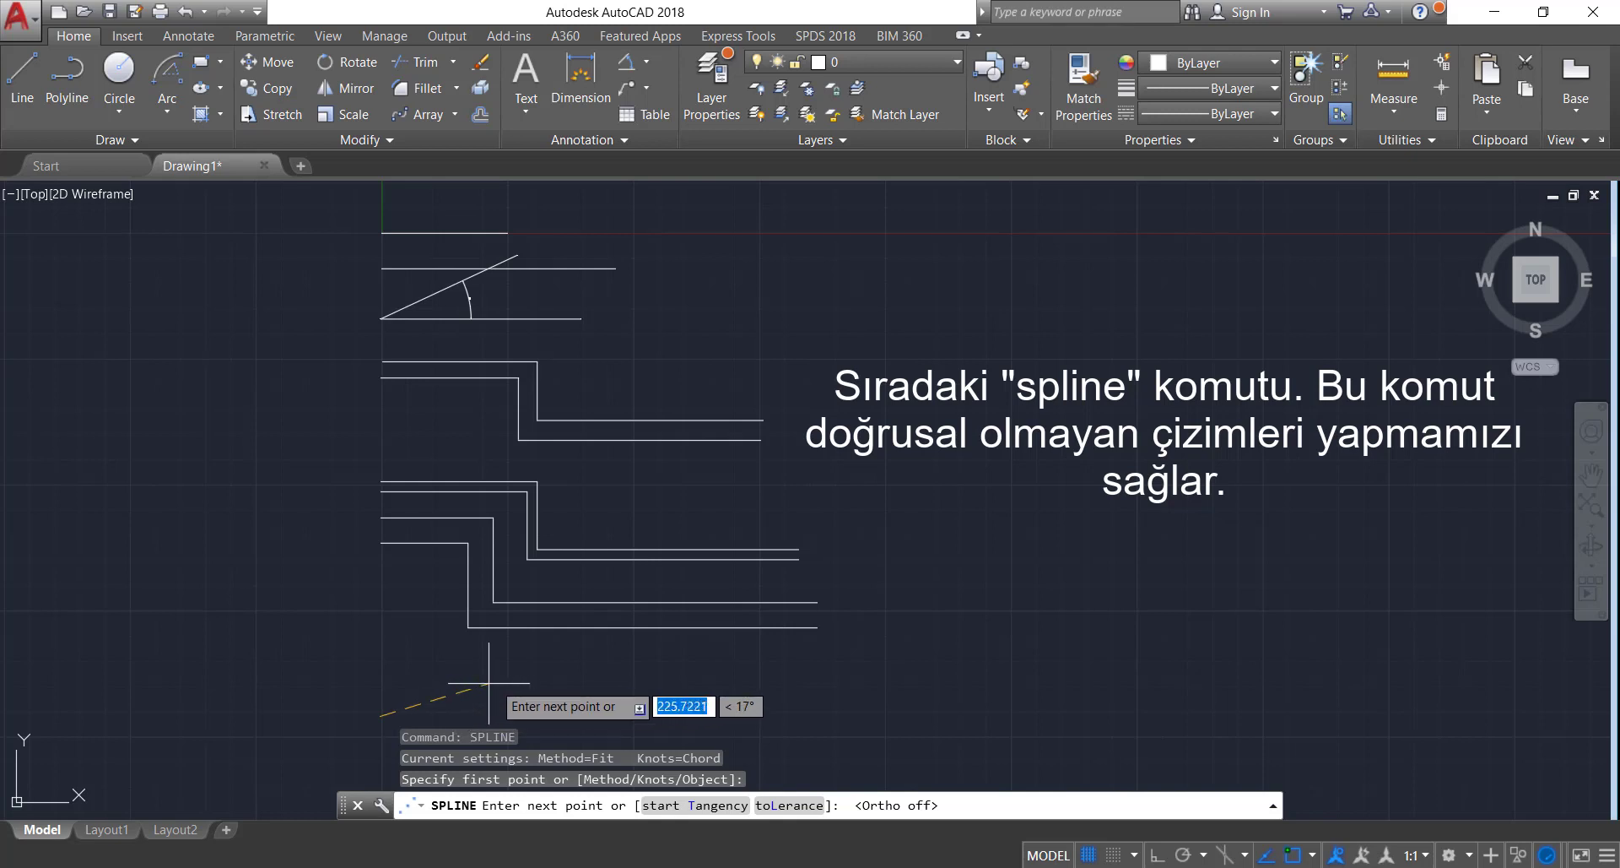
pyautogui.click(530, 661)
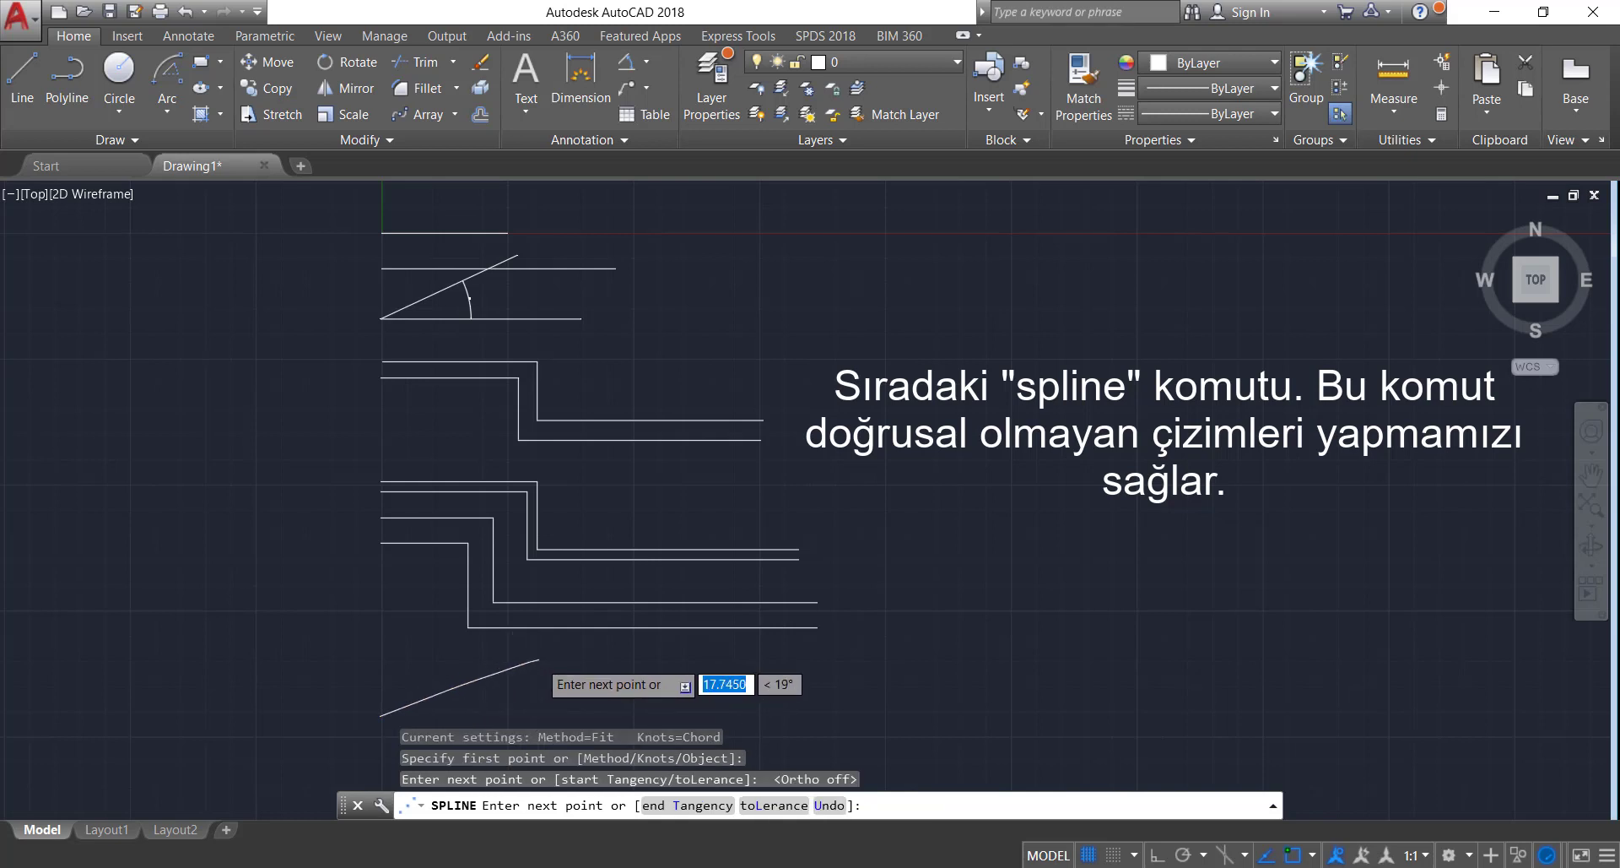
pyautogui.scroll(-2, 530, 661)
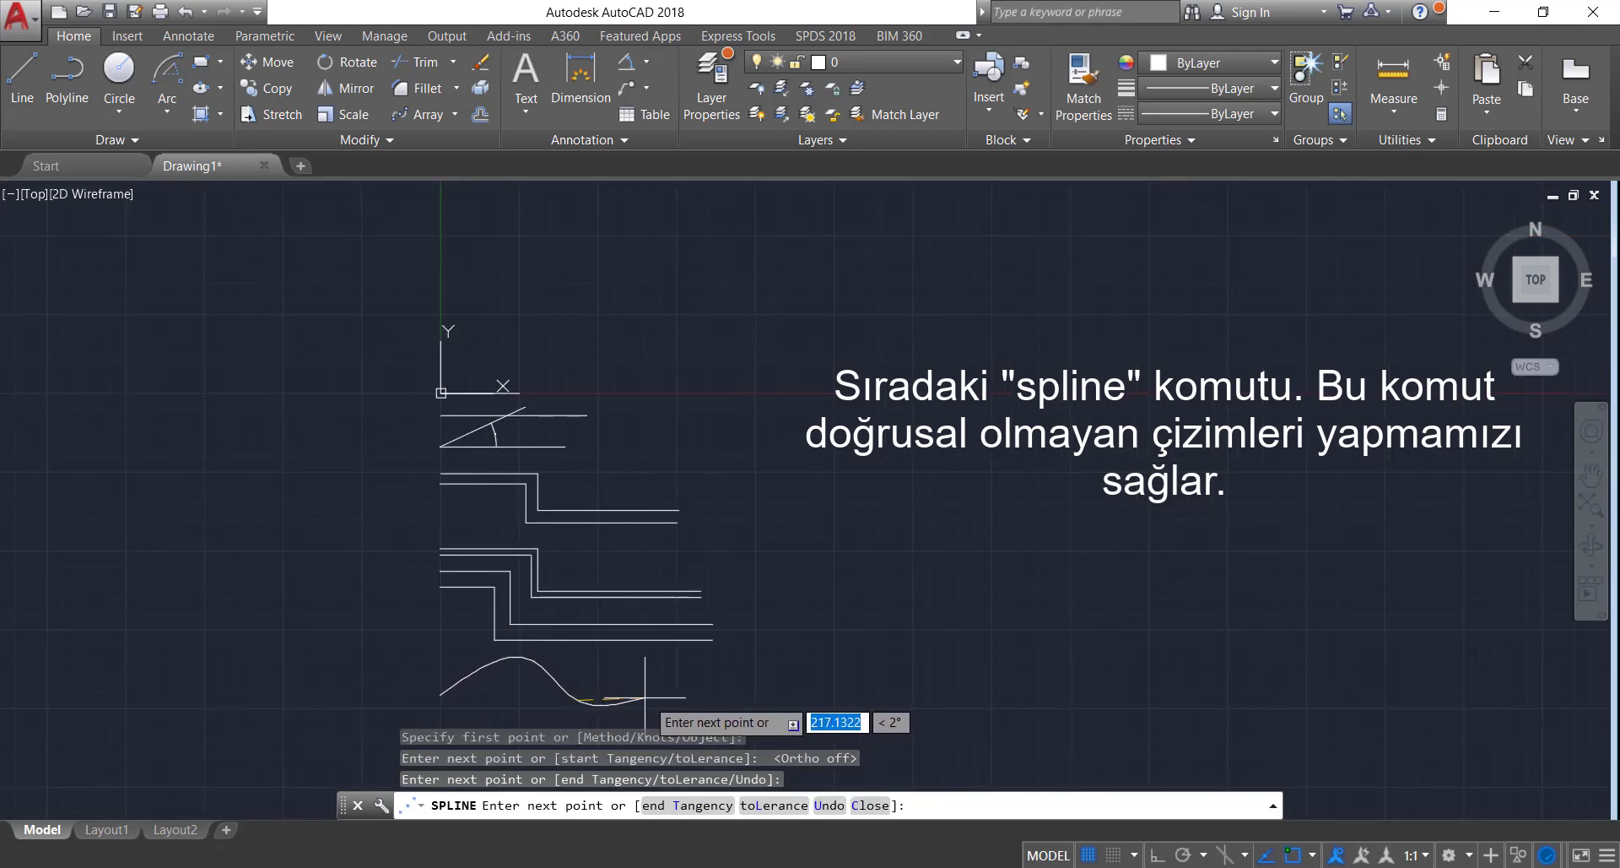
pyautogui.click(686, 699)
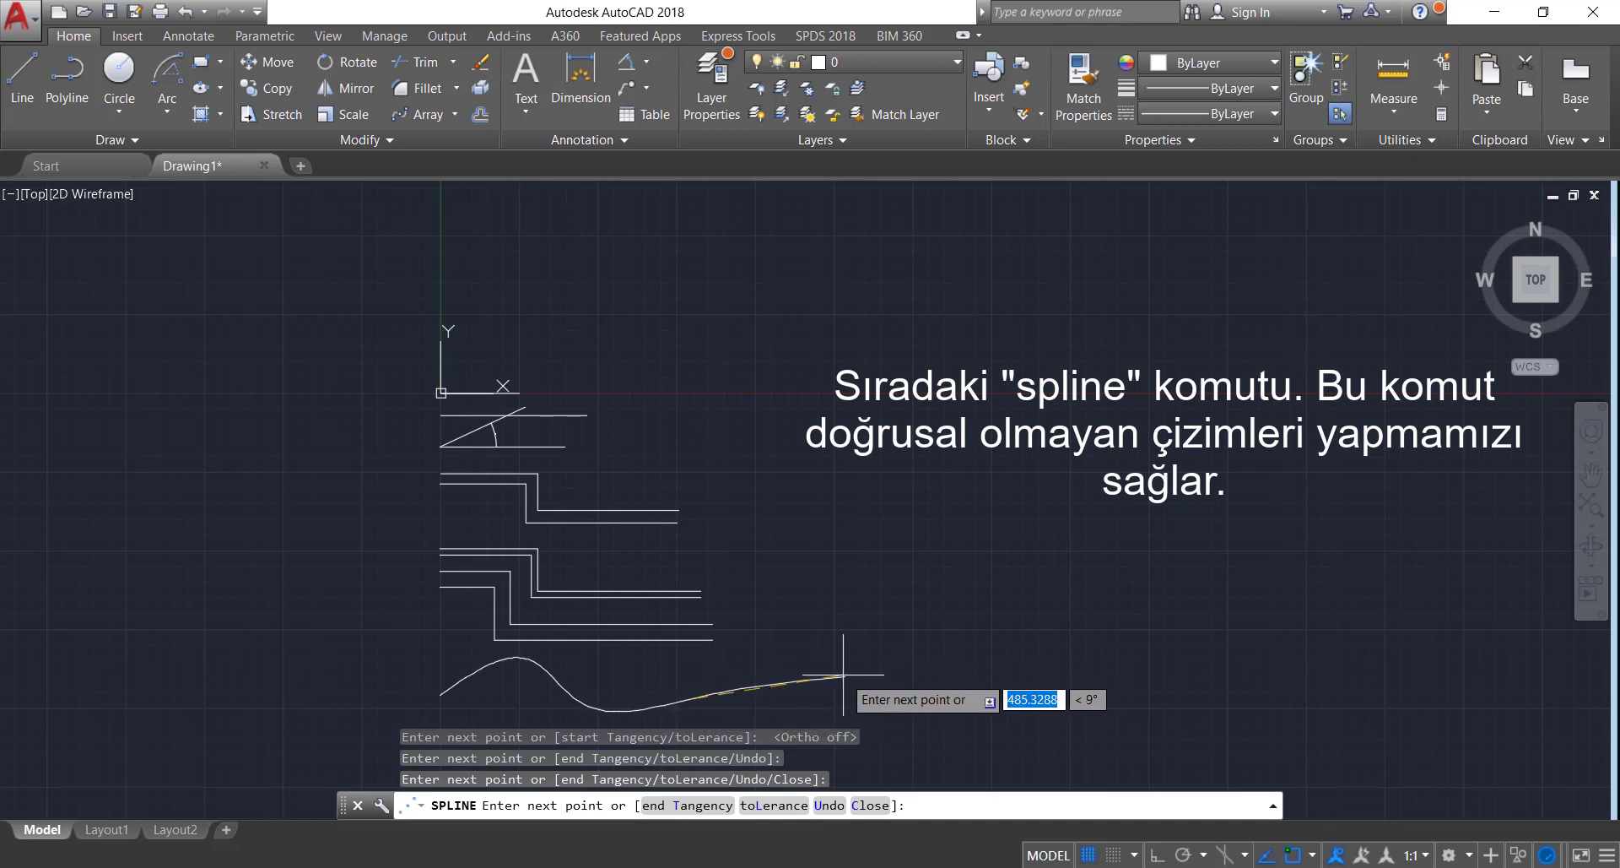
pyautogui.click(817, 651)
pyautogui.click(888, 705)
pyautogui.press('Return')
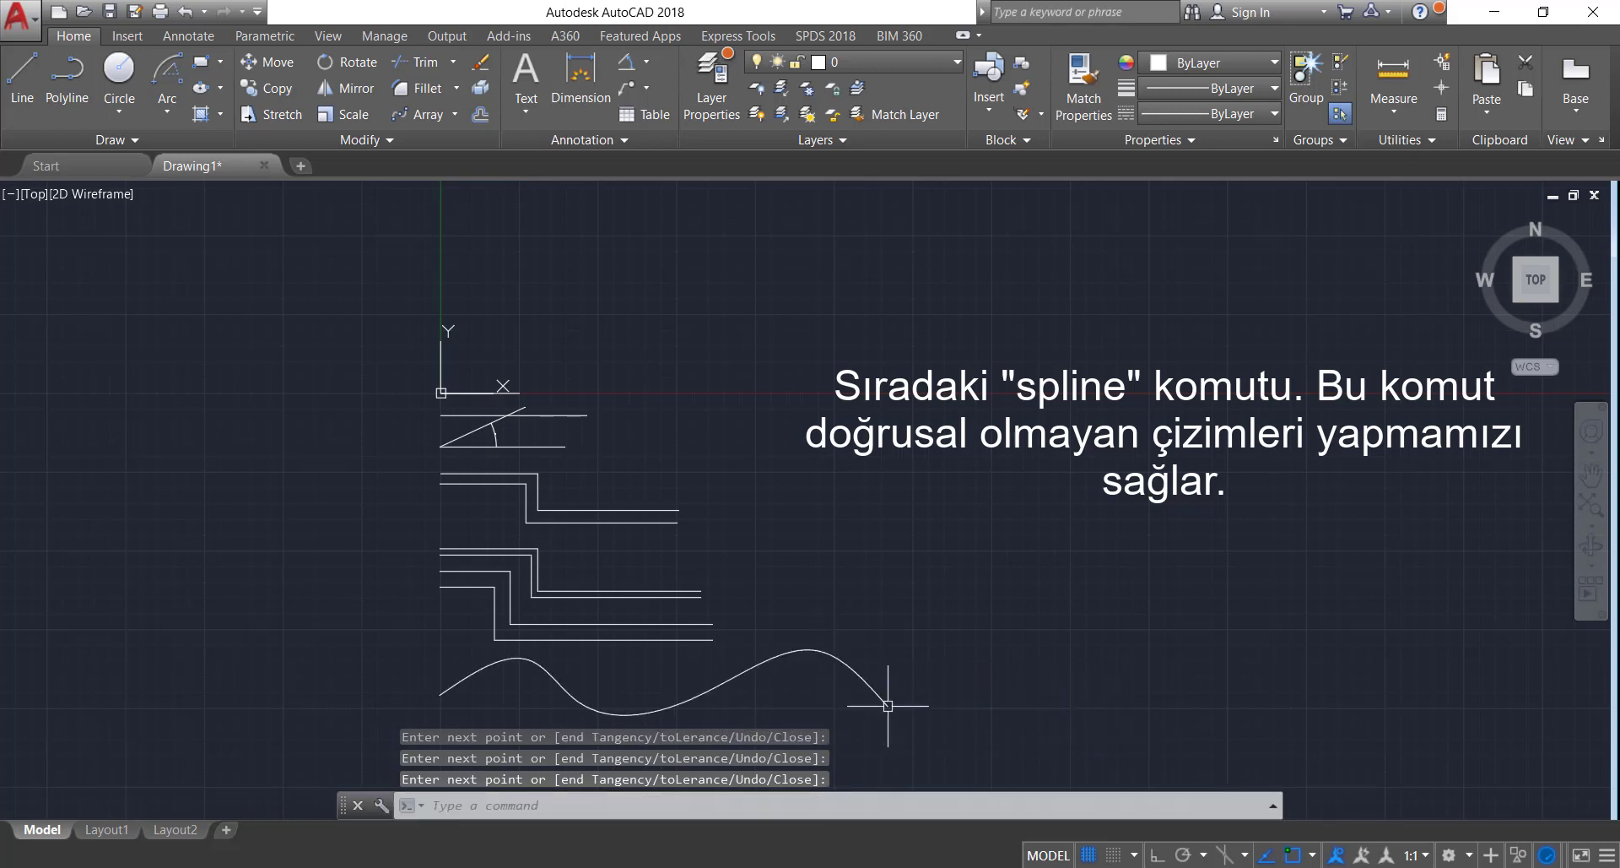
pyautogui.moveTo(1021, 698)
pyautogui.mouseDown(button='middle')
pyautogui.moveTo(996, 648)
pyautogui.moveTo(841, 602)
pyautogui.mouseUp(button='middle')
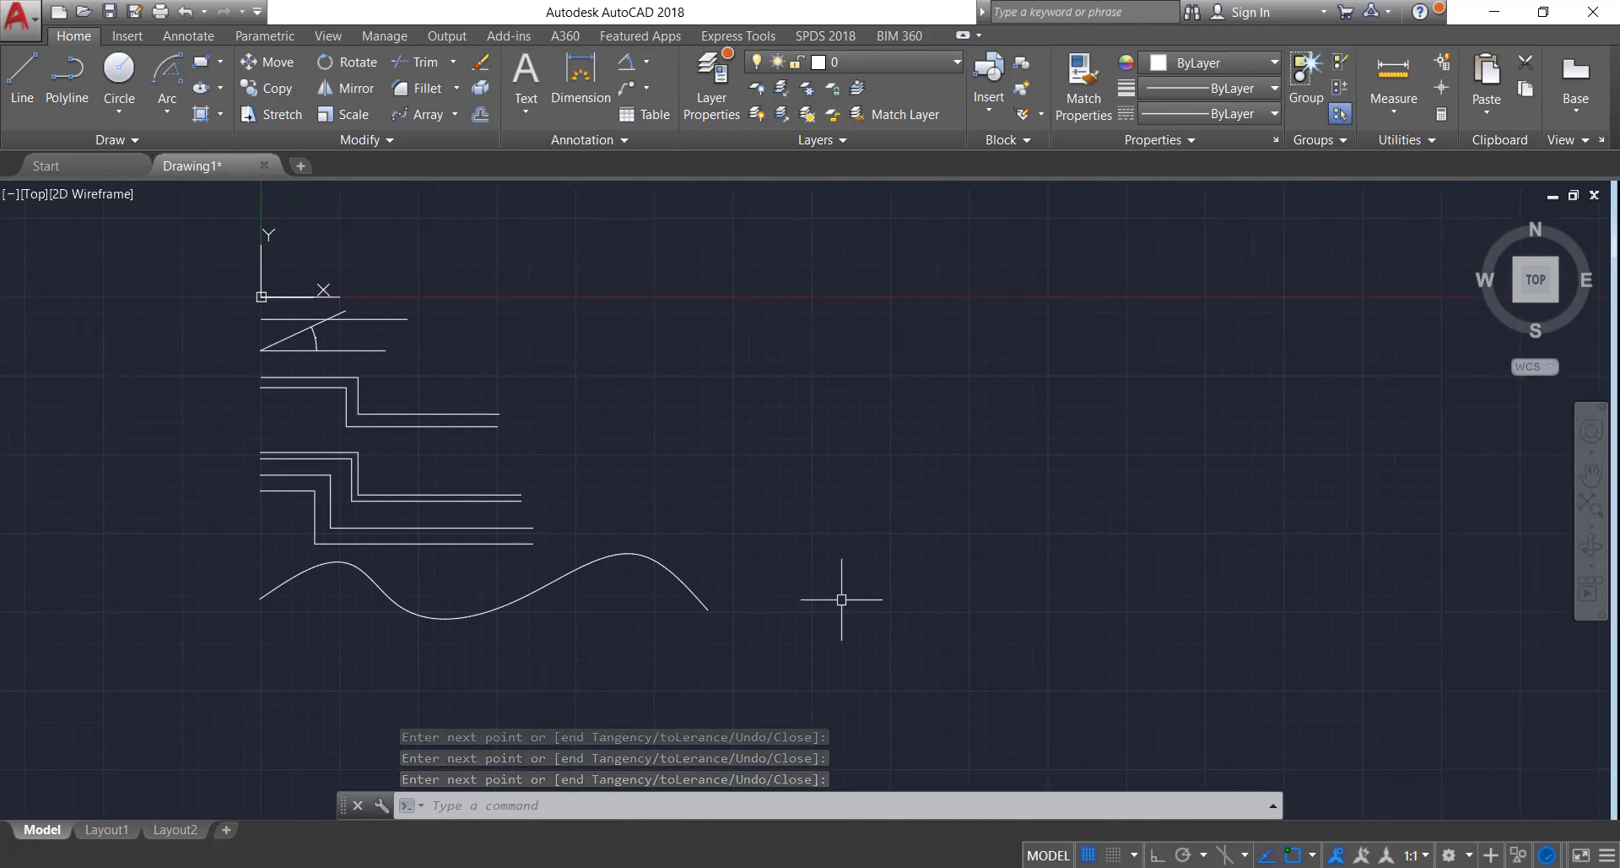